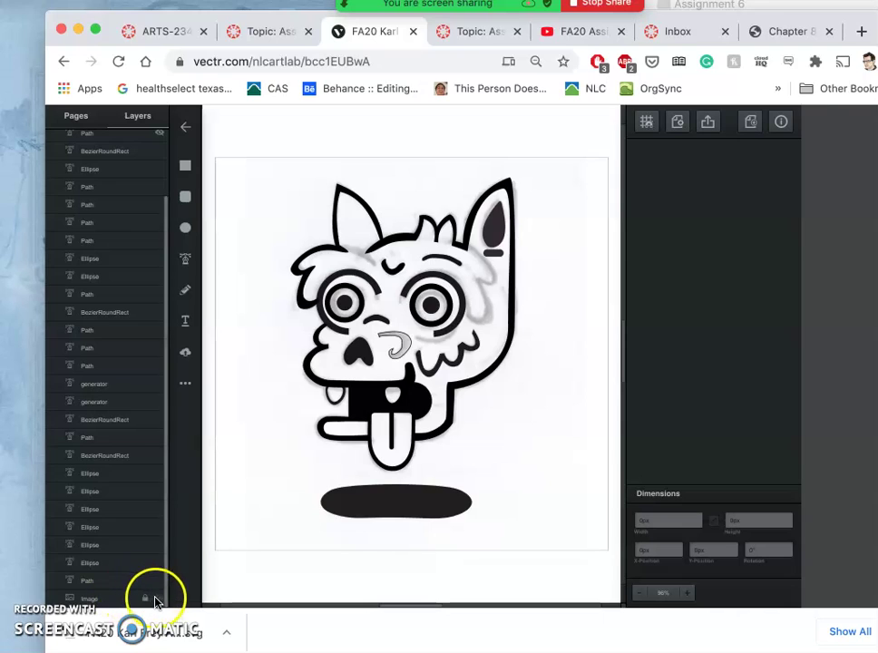
Step: Toggle the sketch image layer's visibility and examine the vector linework around the nose, eye, cheek and ear for untraced parts
{"action": "left_click", "coordinate": [159, 600]}
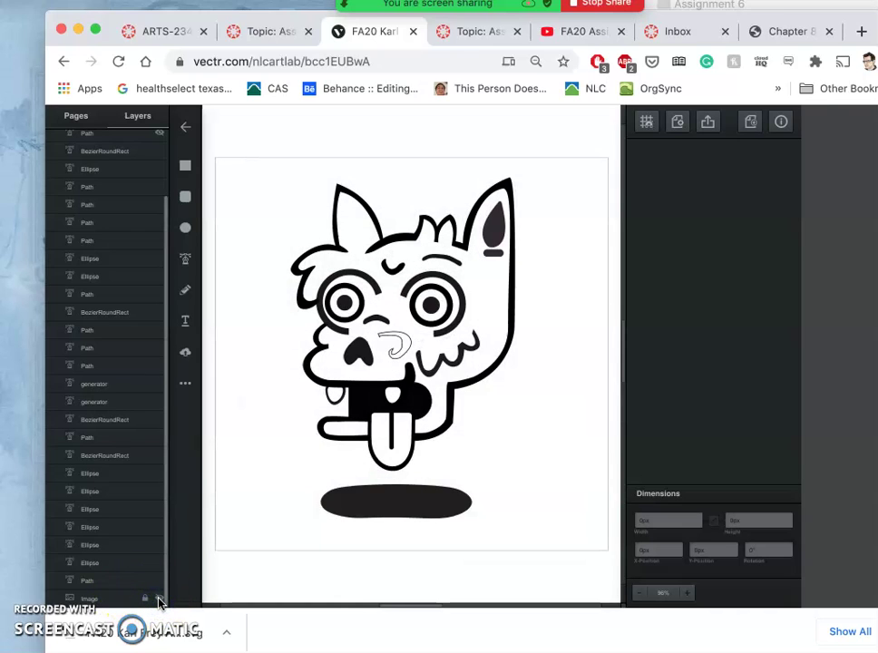
{"action": "left_click", "coordinate": [159, 600]}
{"action": "left_click", "coordinate": [159, 600]}
{"action": "left_click", "coordinate": [159, 600]}
{"action": "left_click", "coordinate": [159, 600]}
{"action": "left_click", "coordinate": [159, 600]}
{"action": "left_click", "coordinate": [159, 600]}
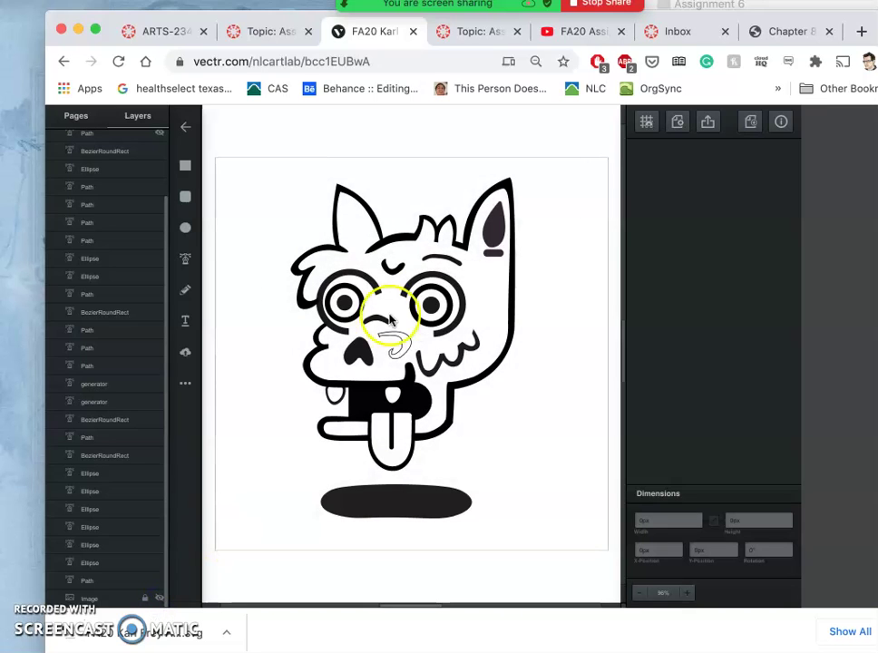
{"action": "scroll", "coordinate": [427, 277], "scroll_direction": "up", "scroll_amount": 5}
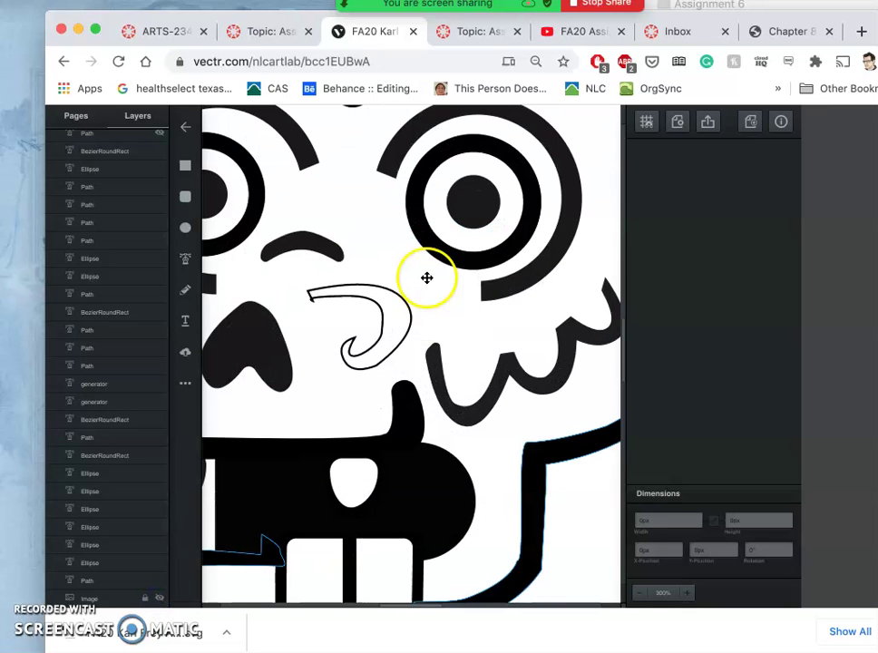
{"action": "scroll", "coordinate": [433, 246], "scroll_direction": "up", "scroll_amount": 3}
{"action": "scroll", "coordinate": [433, 246], "scroll_direction": "right", "scroll_amount": 3}
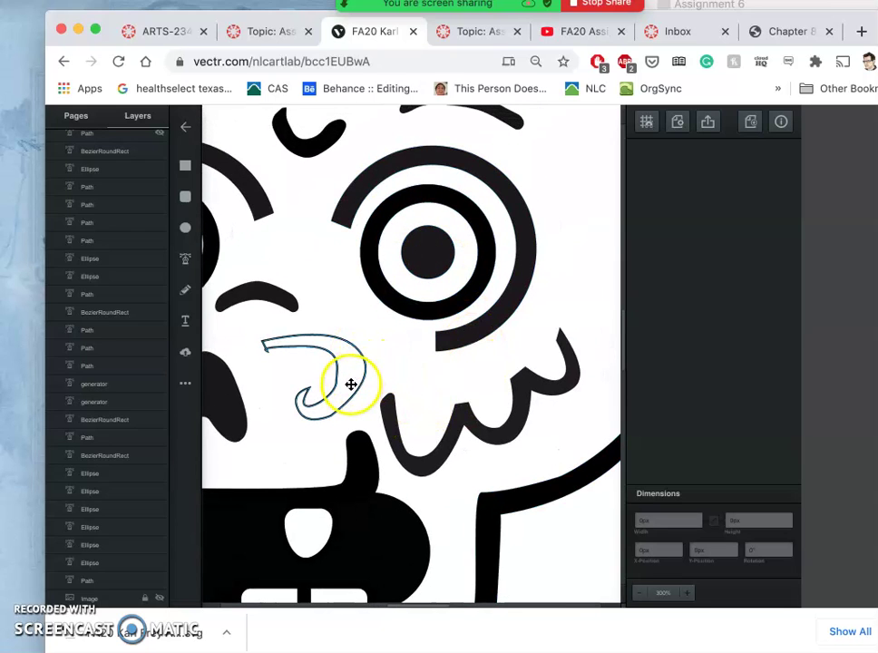
{"action": "scroll", "coordinate": [465, 275], "scroll_direction": "up", "scroll_amount": 5}
{"action": "scroll", "coordinate": [466, 275], "scroll_direction": "right", "scroll_amount": 4}
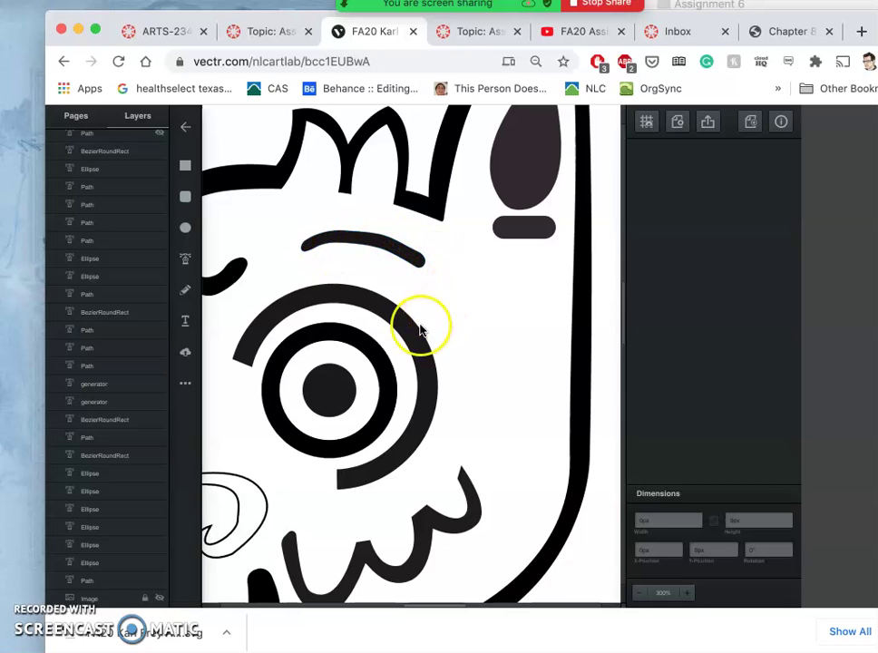
Step: Show the sketch image and begin a Pen path along the inner edge of the upper fur lock below the pointed ear, ending at its notch
{"action": "left_click", "coordinate": [157, 600]}
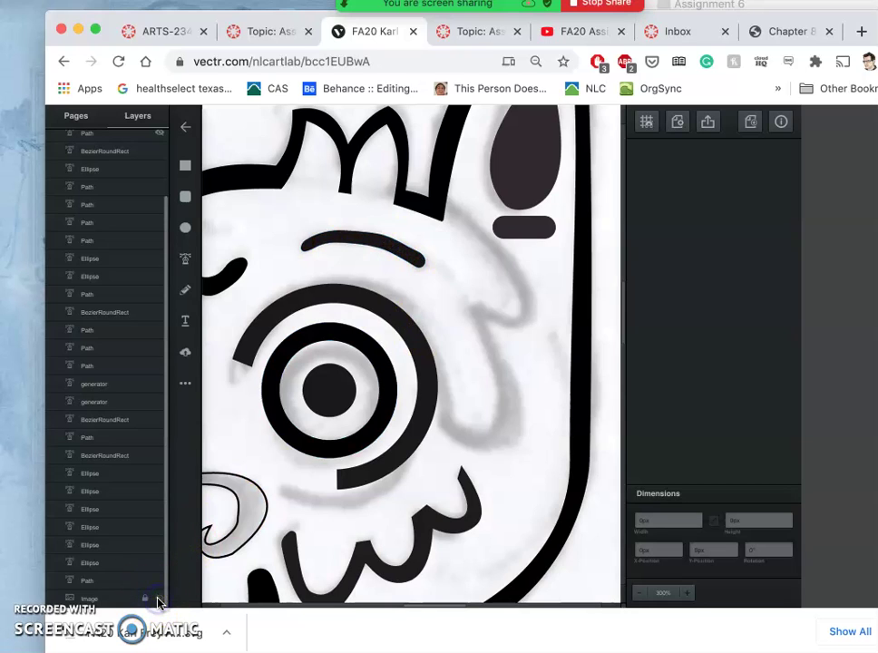
{"action": "left_click", "coordinate": [187, 258]}
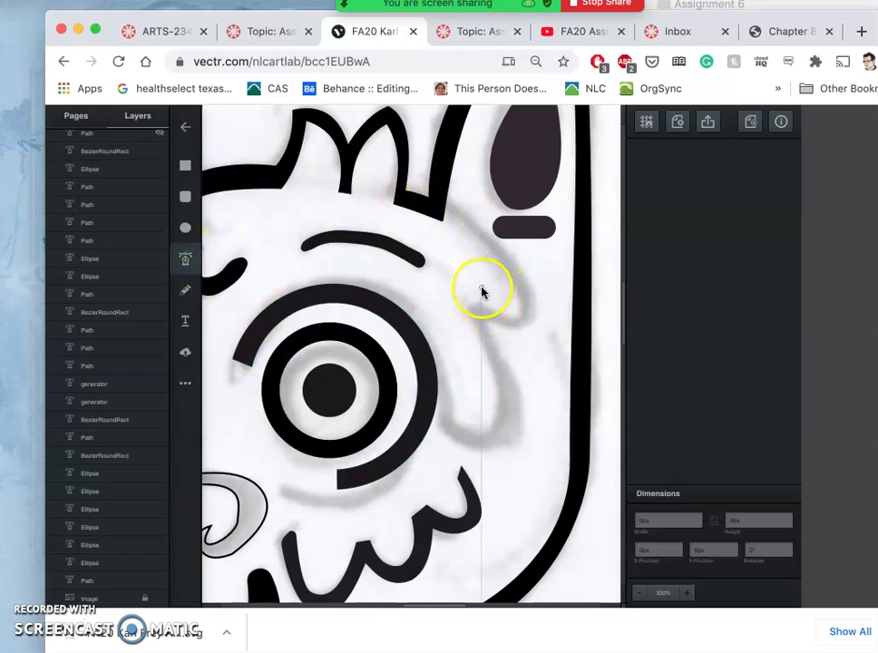
{"action": "scroll", "coordinate": [482, 294], "scroll_direction": "up", "scroll_amount": 2}
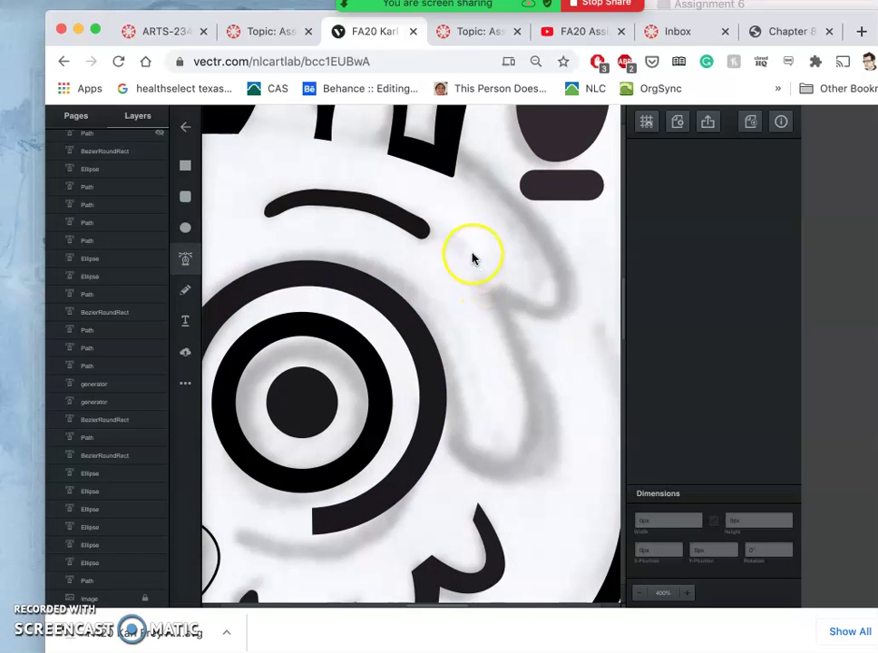
{"action": "scroll", "coordinate": [471, 249], "scroll_direction": "right", "scroll_amount": 1}
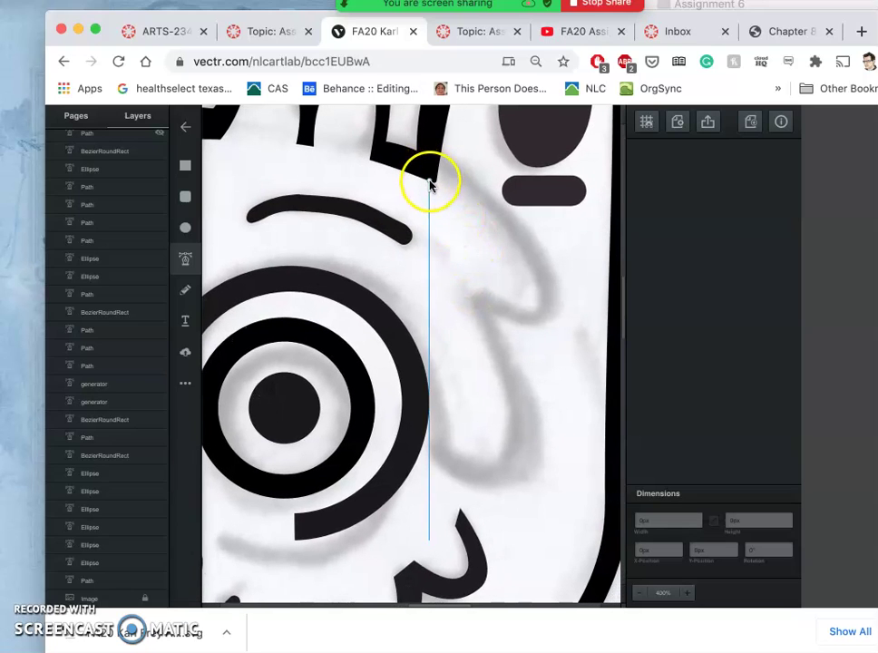
{"action": "left_click", "coordinate": [430, 181]}
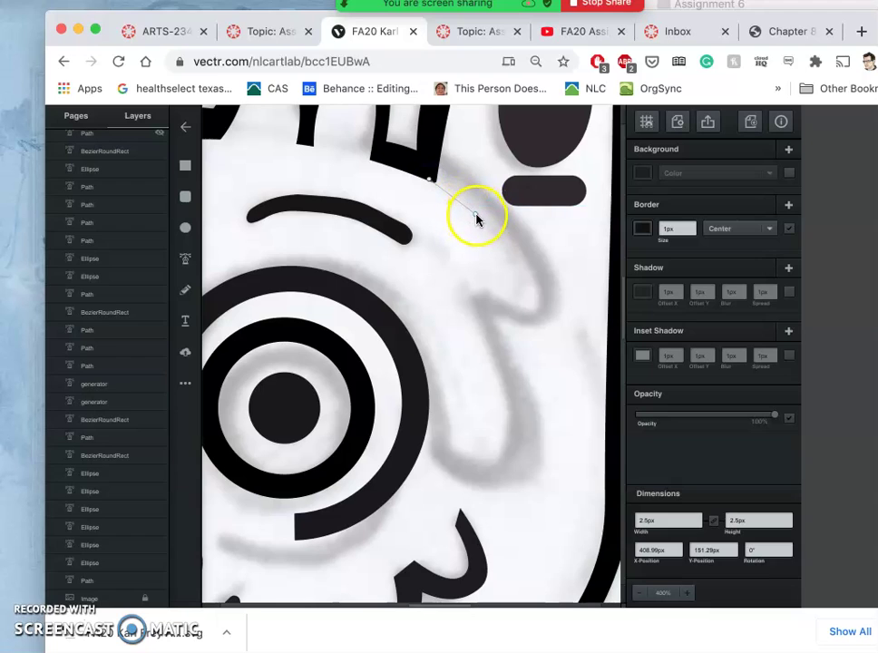
{"action": "left_click", "coordinate": [489, 219]}
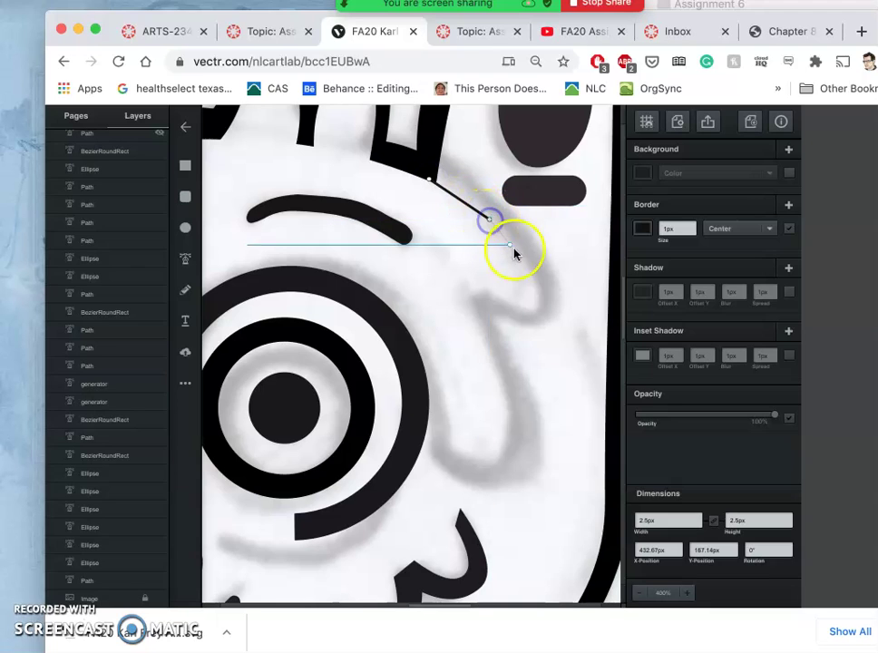
{"action": "left_click", "coordinate": [530, 280]}
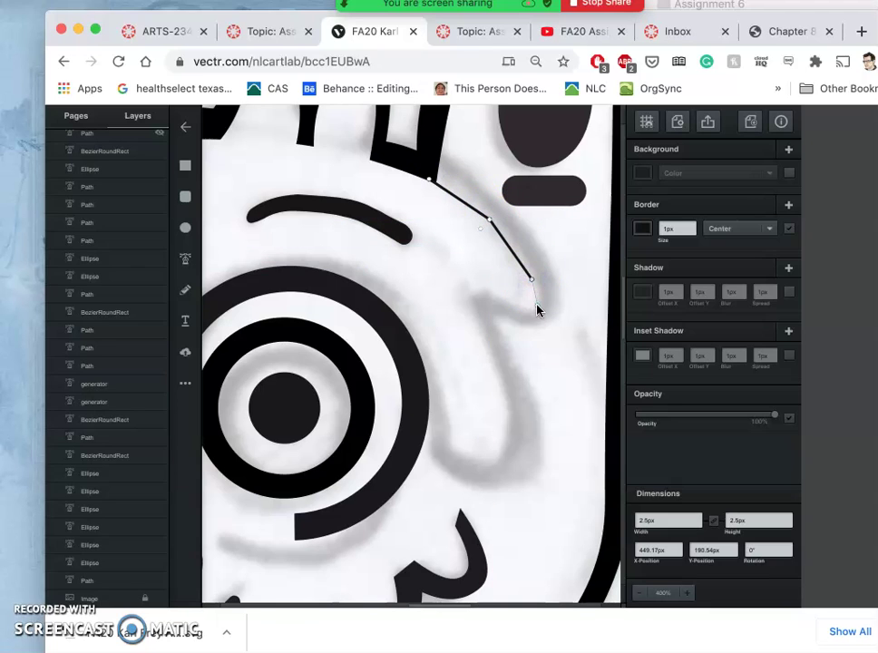
{"action": "left_click", "coordinate": [536, 306]}
{"action": "left_click", "coordinate": [488, 293]}
{"action": "left_click", "coordinate": [469, 296]}
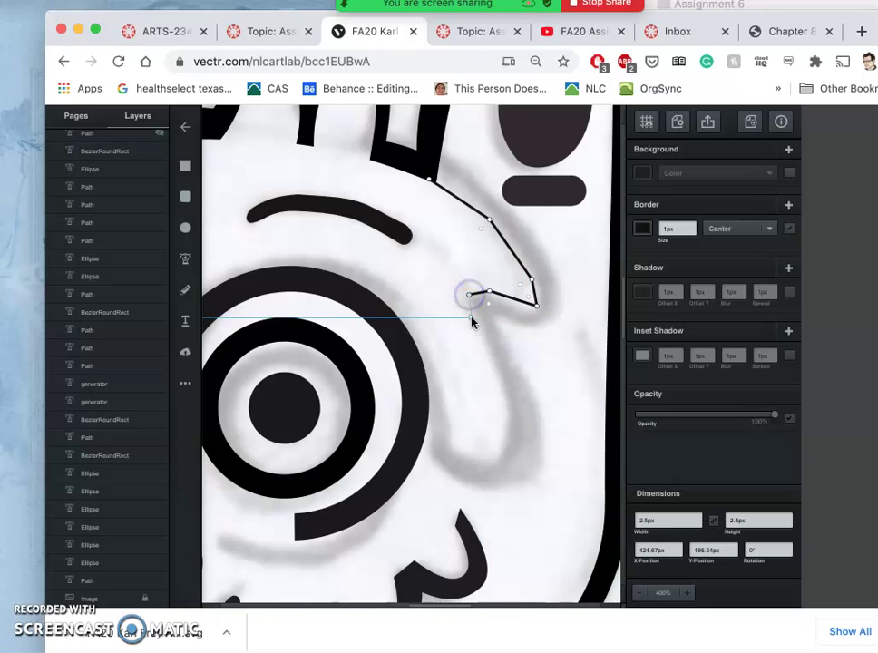
Step: Continue the path down the inner edge of the lower fur lock and around its tip beside the eye ring
{"action": "left_click", "coordinate": [506, 415]}
{"action": "left_click", "coordinate": [498, 462]}
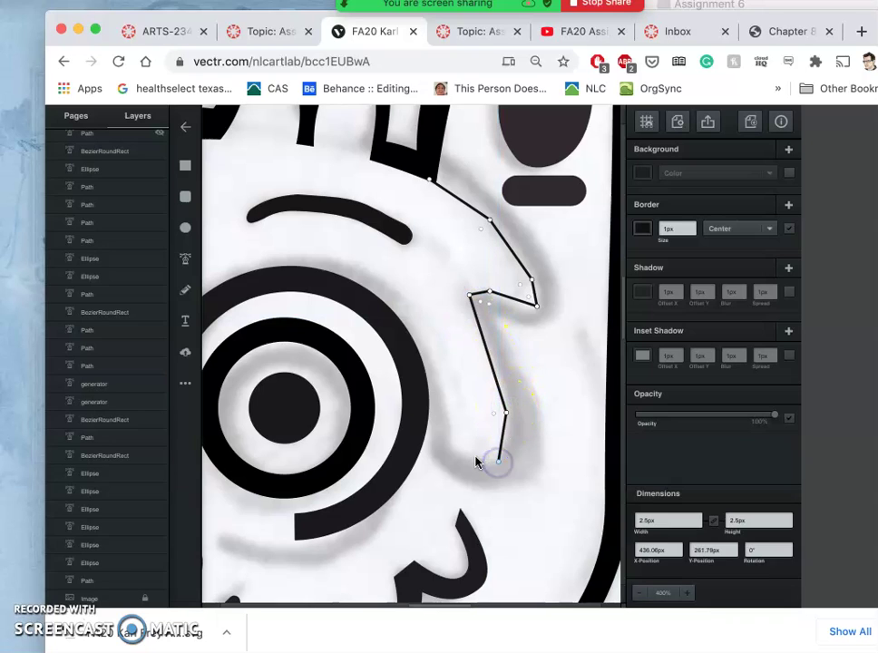
{"action": "left_click", "coordinate": [458, 456]}
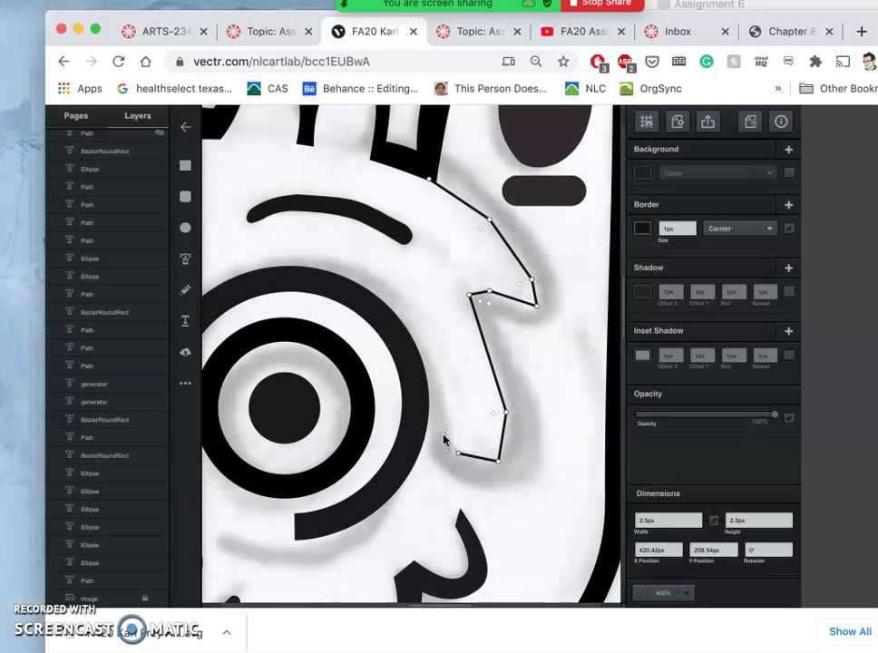
{"action": "left_click", "coordinate": [441, 435]}
{"action": "left_click", "coordinate": [429, 453]}
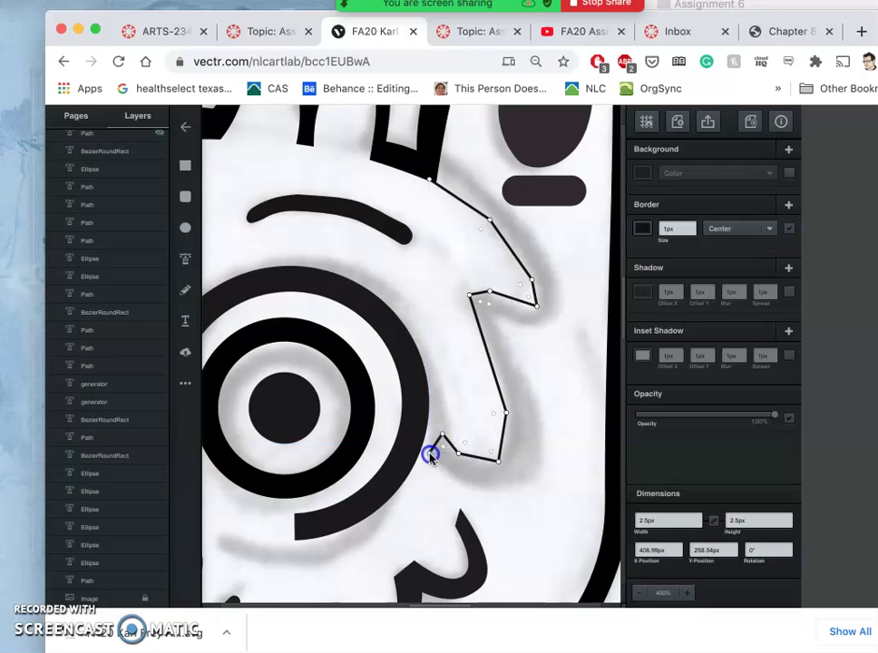
Step: Trace the outer edge of both fur locks back up to the hair outline and close the path at its starting point
{"action": "left_click", "coordinate": [496, 490]}
{"action": "left_click", "coordinate": [540, 473]}
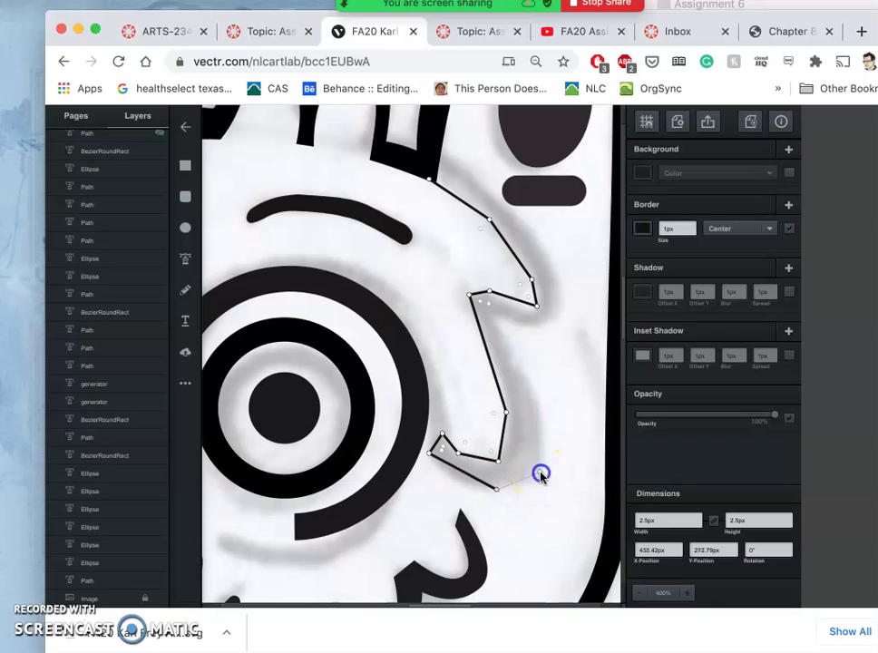
{"action": "left_click", "coordinate": [530, 388]}
{"action": "left_click", "coordinate": [498, 325]}
{"action": "left_click", "coordinate": [552, 324]}
{"action": "left_click", "coordinate": [541, 246]}
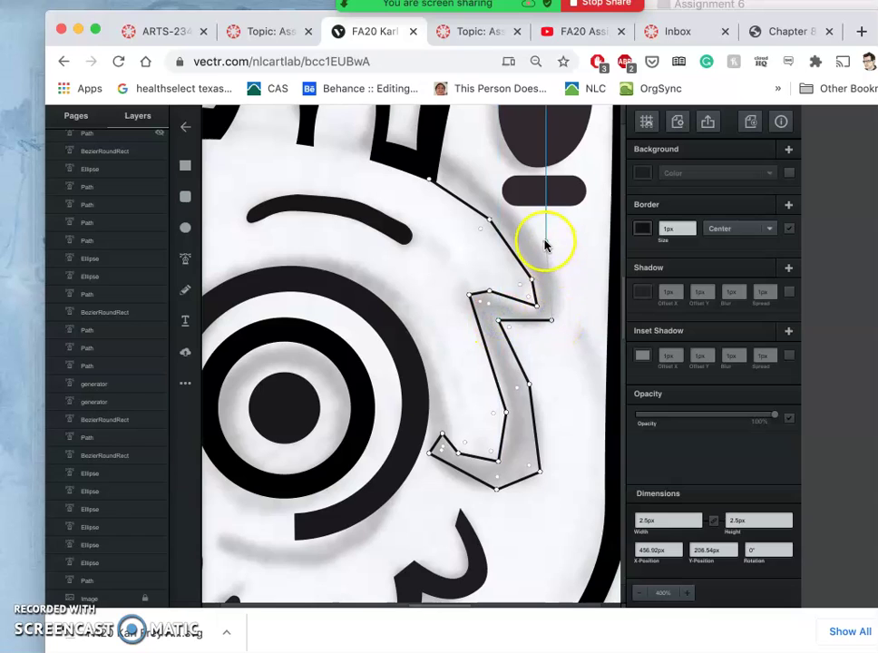
{"action": "left_click", "coordinate": [490, 198]}
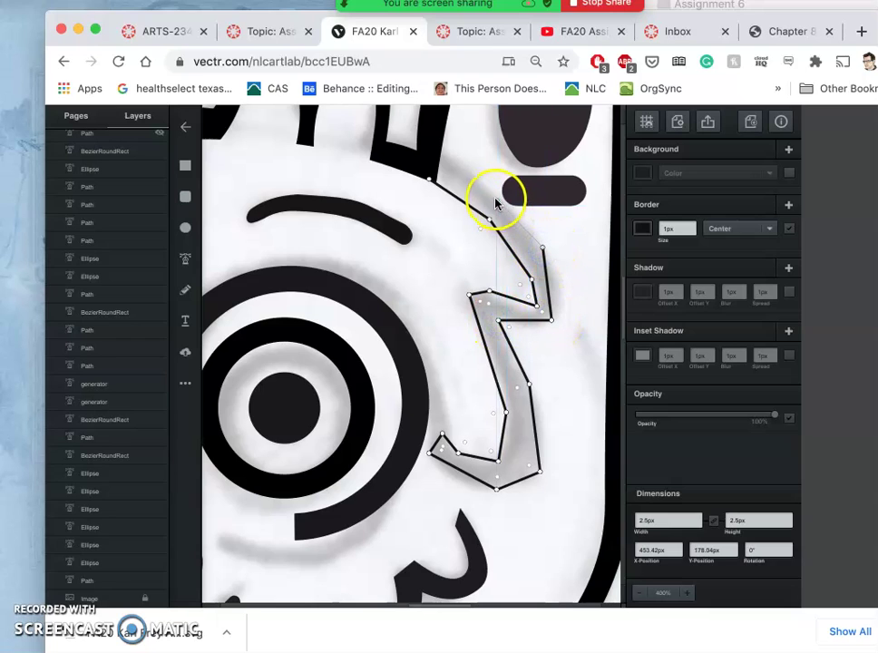
{"action": "left_click", "coordinate": [438, 160]}
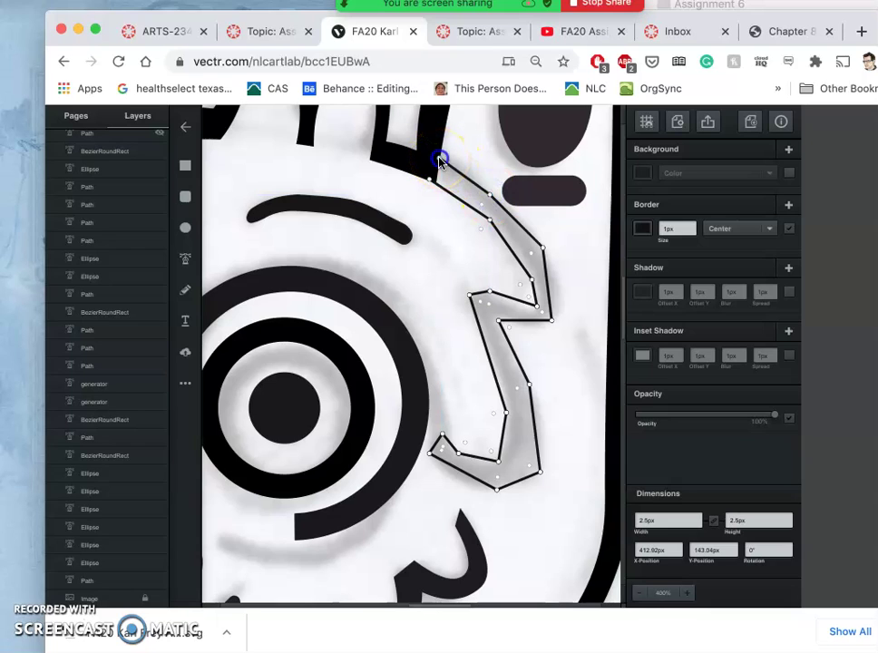
{"action": "left_click", "coordinate": [423, 170]}
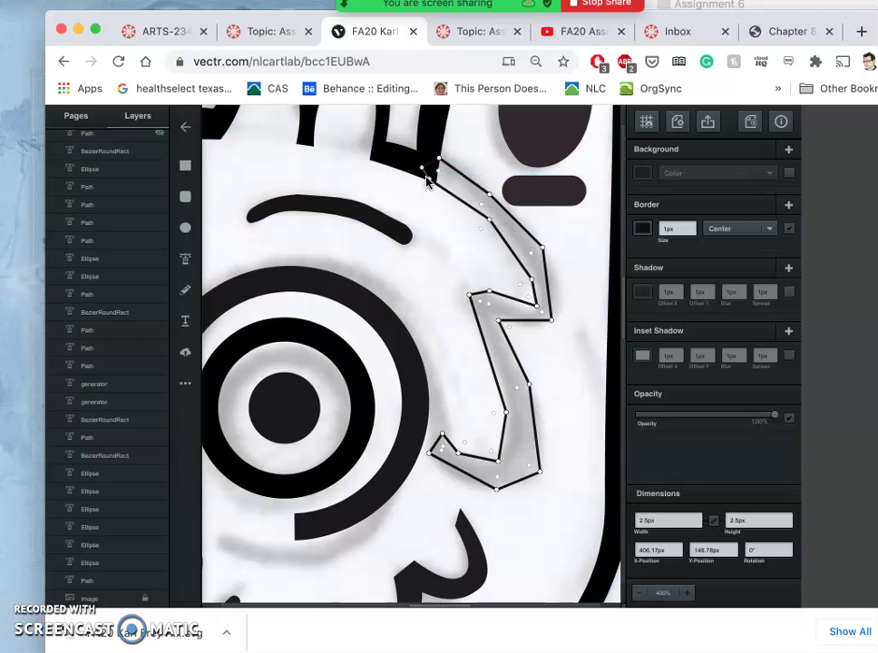
{"action": "left_click", "coordinate": [427, 178]}
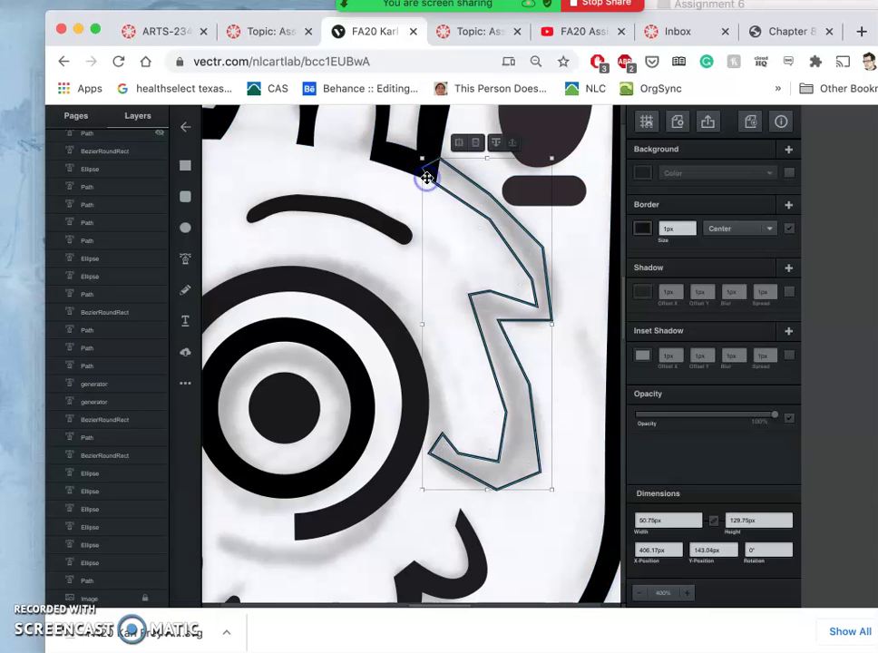
Step: Remove the fur shape's border and give it a solid color background
{"action": "left_click", "coordinate": [789, 229]}
{"action": "left_click", "coordinate": [789, 176]}
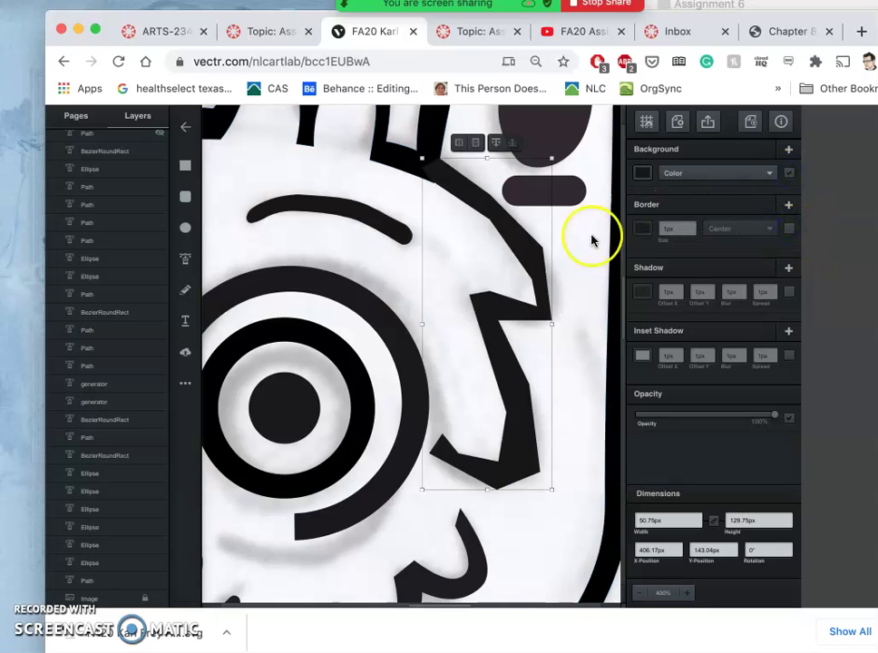
Step: Edit the fur shape's nodes, curving the upper lock's inner edge, the notch, the lower lock and the upper lock's outer tip to match the sketch
{"action": "double_click", "coordinate": [537, 259]}
{"action": "left_click", "coordinate": [493, 232]}
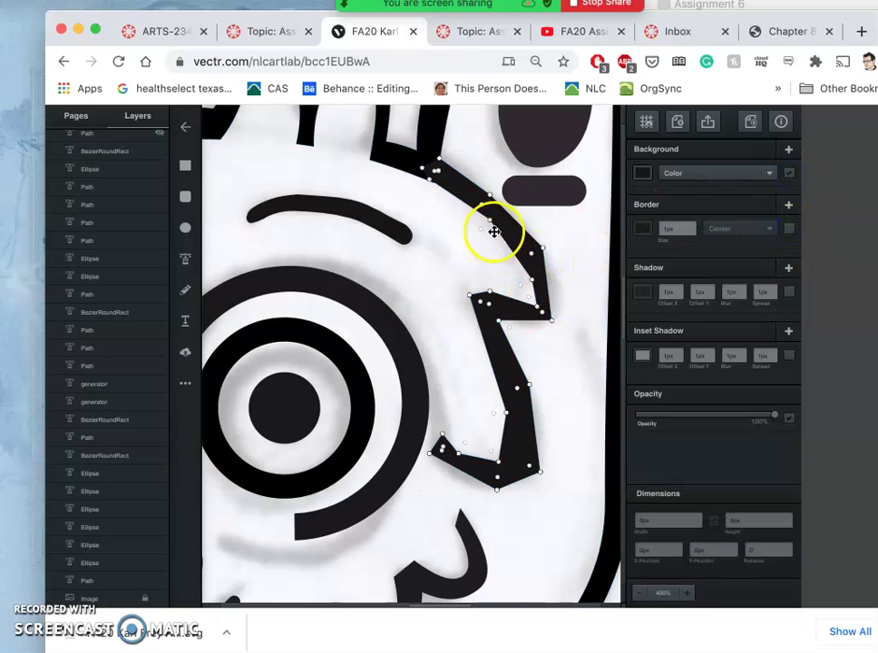
{"action": "double_click", "coordinate": [489, 221]}
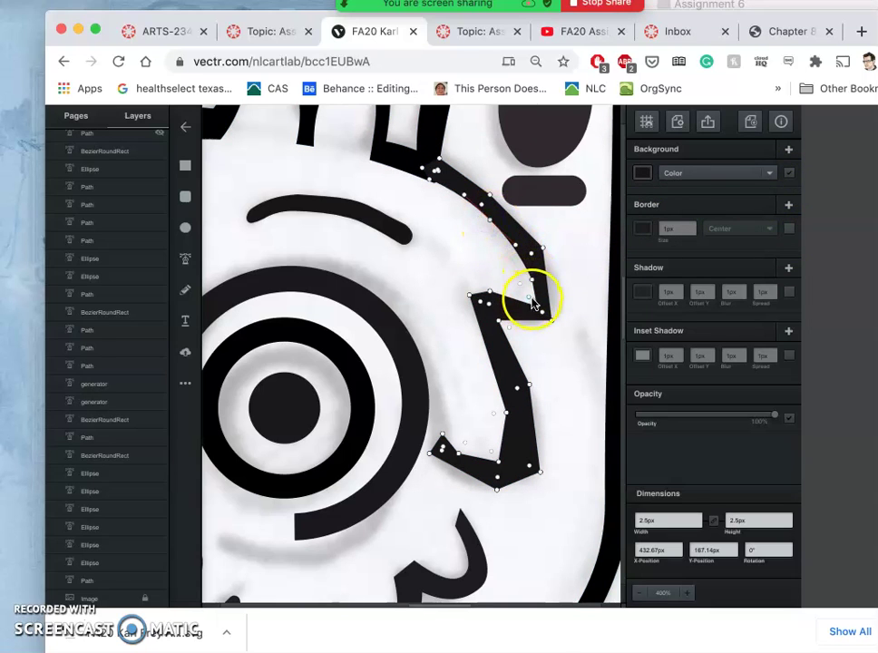
{"action": "left_click", "coordinate": [490, 298]}
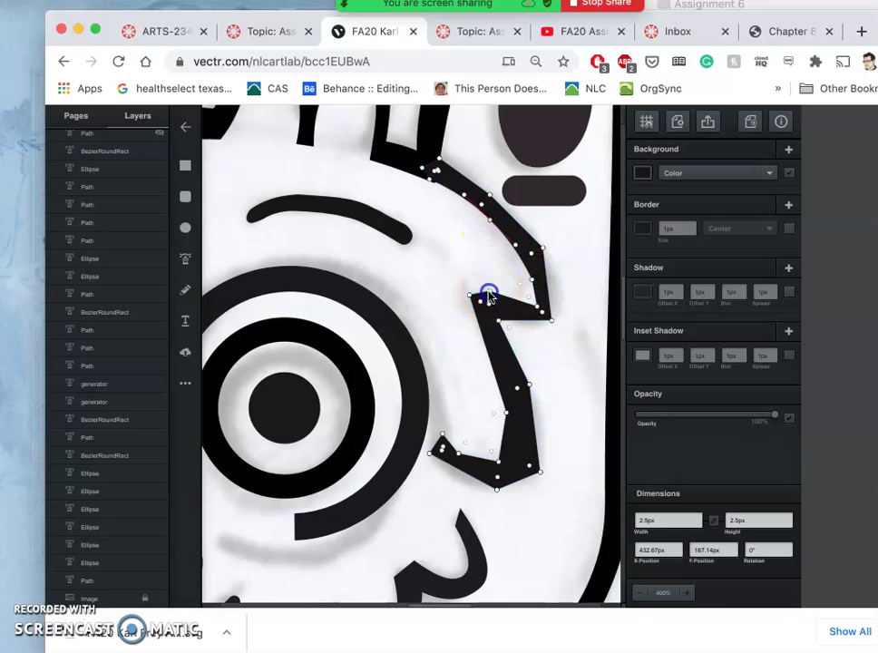
{"action": "left_click", "coordinate": [504, 414]}
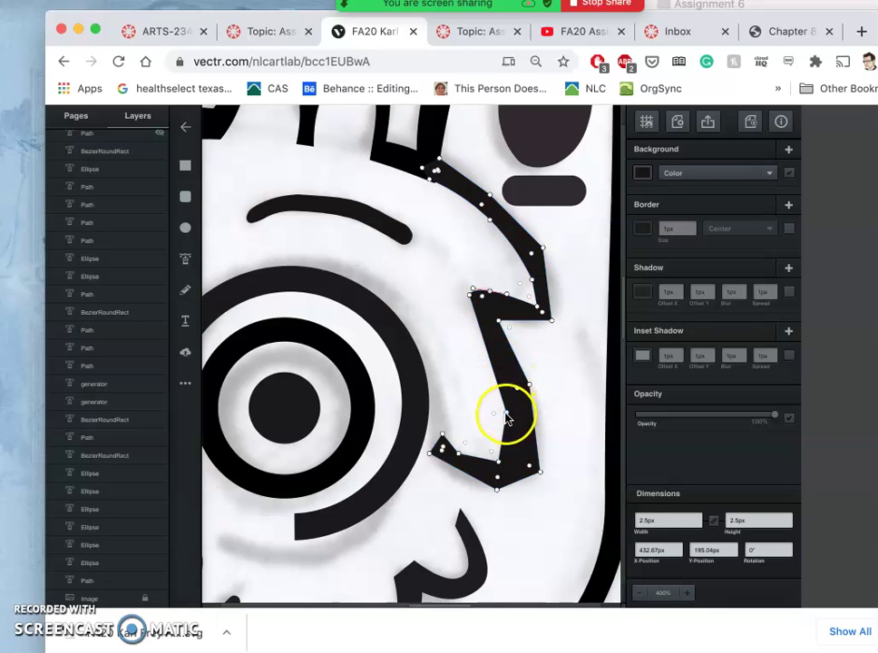
{"action": "left_click", "coordinate": [512, 451]}
{"action": "left_click_drag", "start_coordinate": [513, 451], "coordinate": [549, 316]}
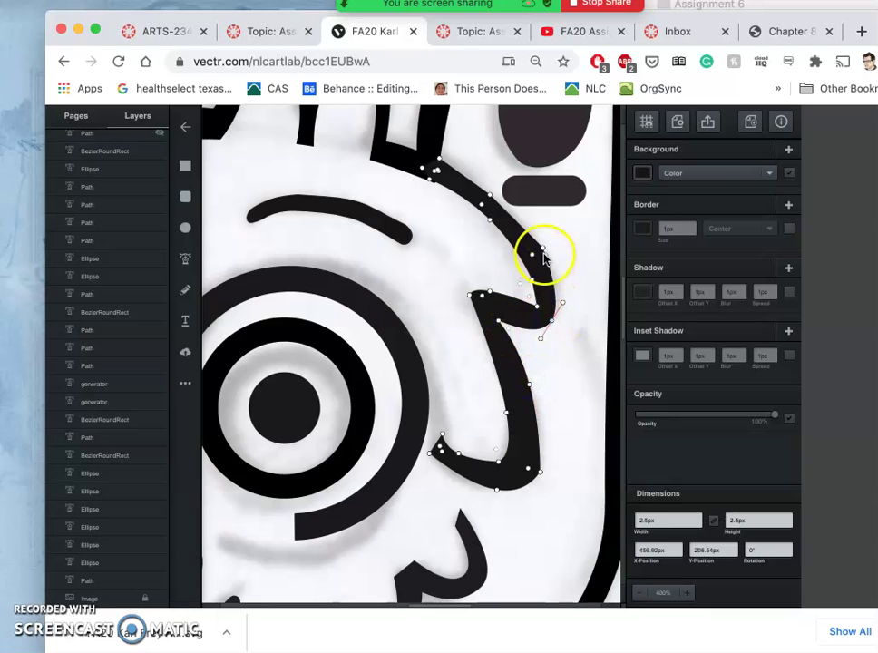
Step: Curve the node midway along the upper lock's outer edge and nudge the neighbouring node slightly inward
{"action": "left_click", "coordinate": [489, 197]}
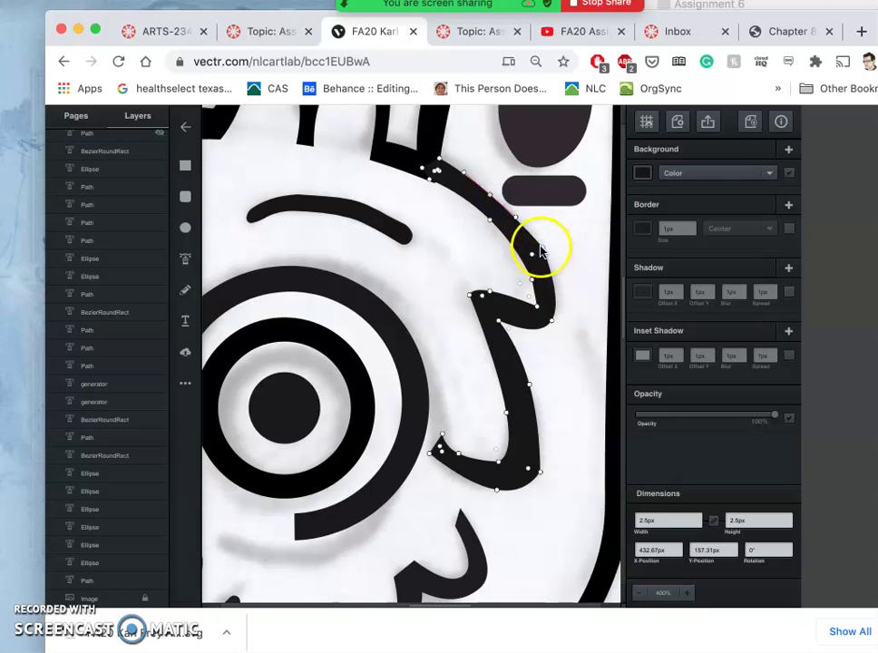
{"action": "left_click_drag", "start_coordinate": [540, 250], "coordinate": [539, 249]}
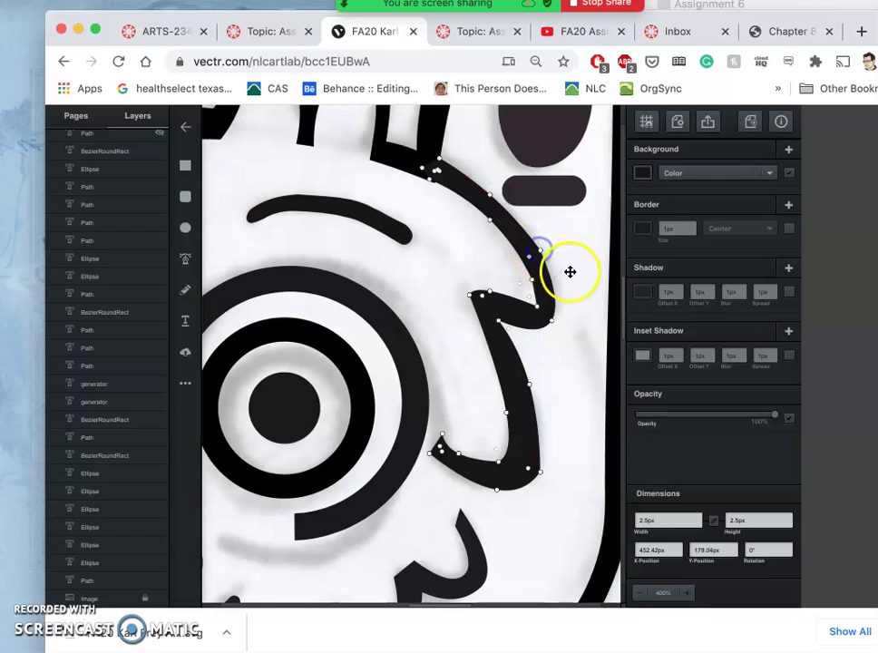
{"action": "left_click", "coordinate": [488, 199]}
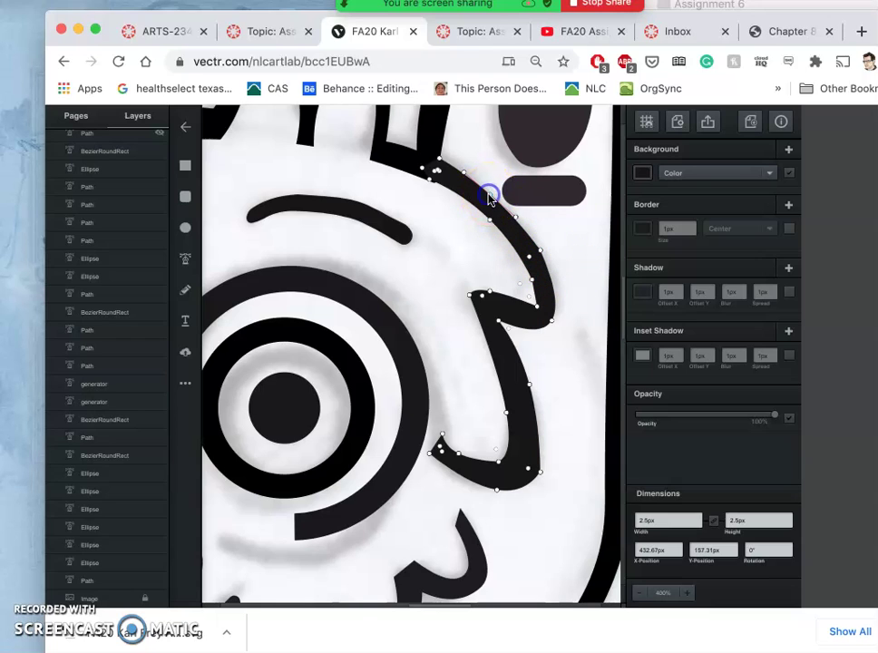
Step: Nudge the nodes on the inner edges of both fur locks and extend the notch point slightly toward the eye to match the sketch
{"action": "left_click", "coordinate": [534, 282]}
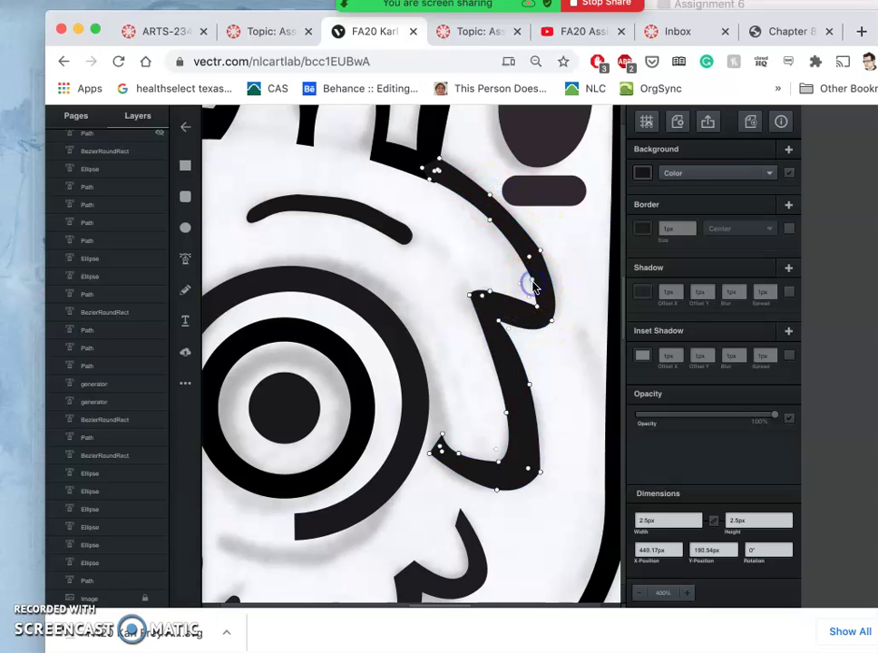
{"action": "mouse_move", "coordinate": [539, 312]}
{"action": "left_mouse_down"}
{"action": "mouse_move", "coordinate": [494, 294]}
{"action": "mouse_move", "coordinate": [535, 310]}
{"action": "left_mouse_up"}
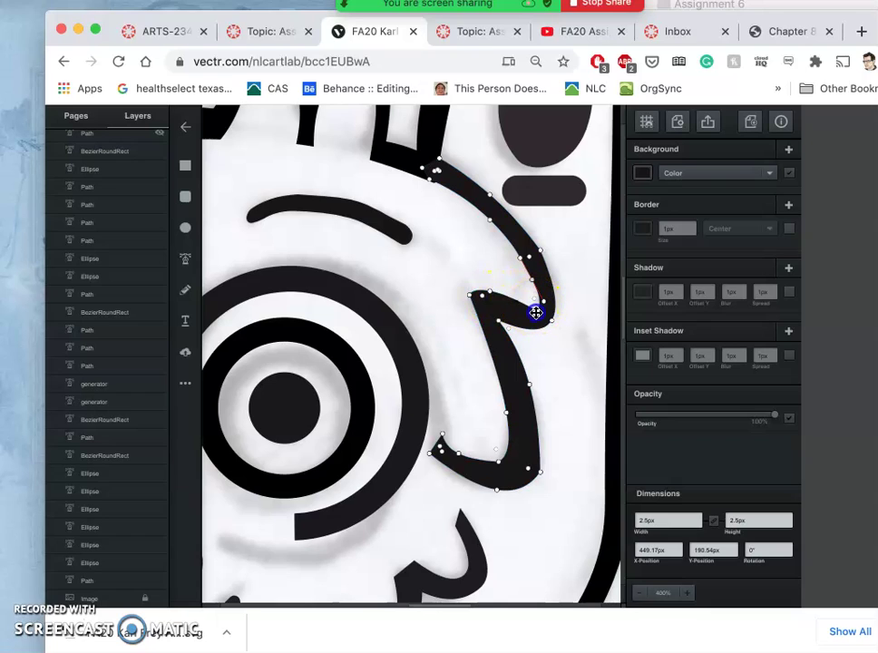
{"action": "left_click_drag", "start_coordinate": [544, 296], "coordinate": [532, 285]}
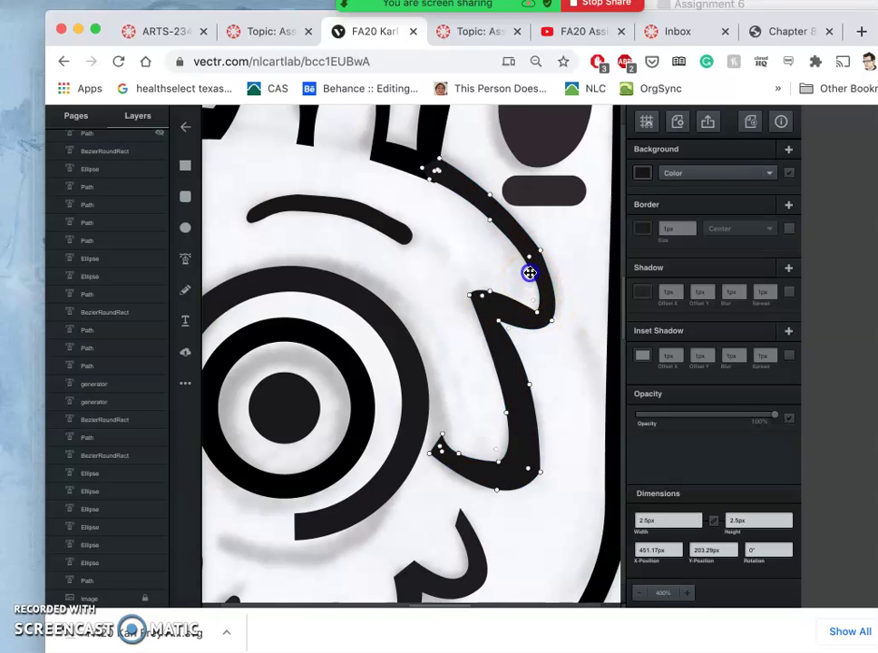
{"action": "left_click", "coordinate": [513, 411]}
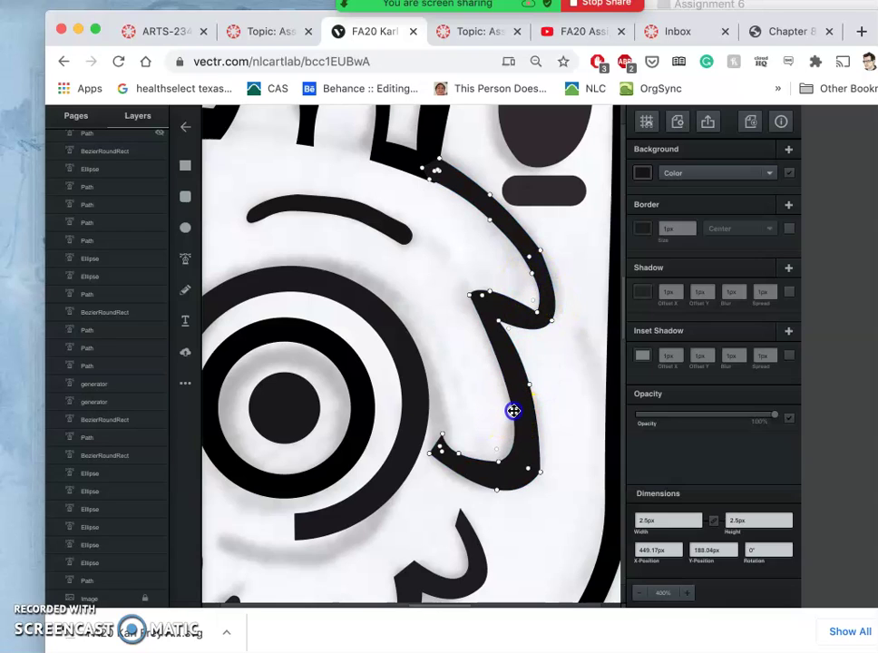
{"action": "left_click", "coordinate": [470, 298]}
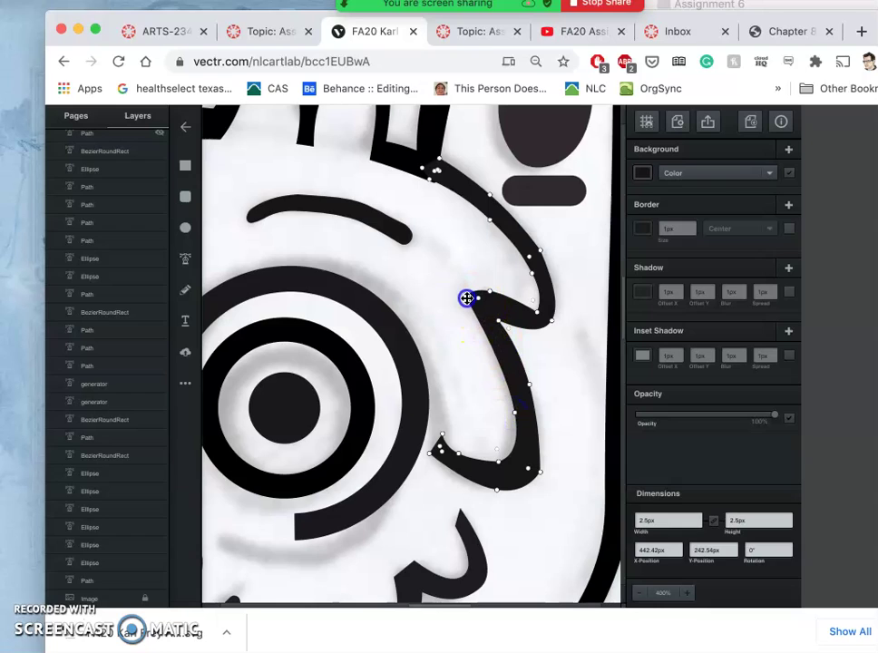
Step: Reshape the lower lock's inner corner to follow the sketch and turn its pointed end near the eye into a blunt tip
{"action": "left_click", "coordinate": [498, 466]}
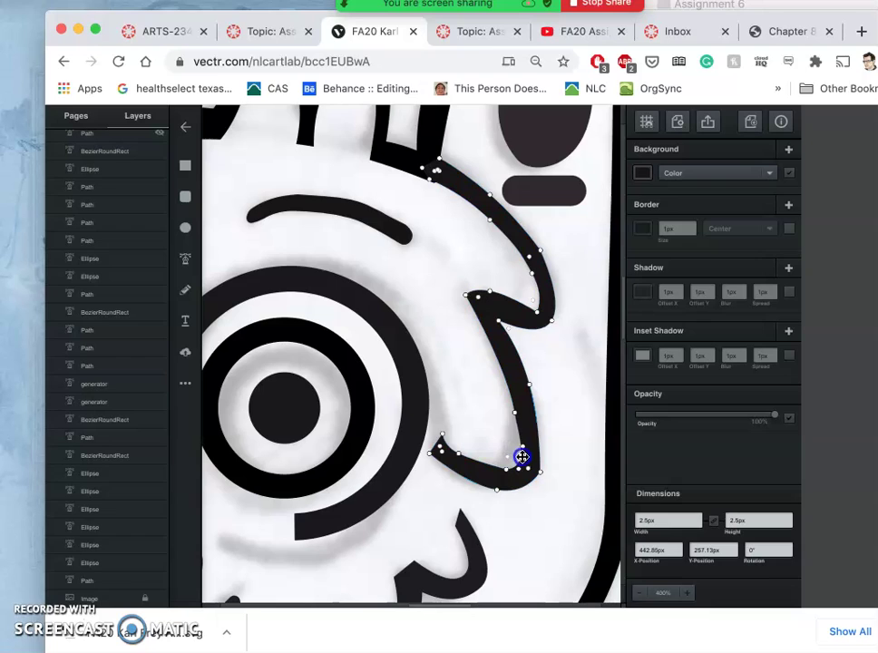
{"action": "mouse_move", "coordinate": [520, 458]}
{"action": "left_mouse_down"}
{"action": "mouse_move", "coordinate": [523, 474]}
{"action": "mouse_move", "coordinate": [475, 471]}
{"action": "mouse_move", "coordinate": [444, 439]}
{"action": "left_mouse_up"}
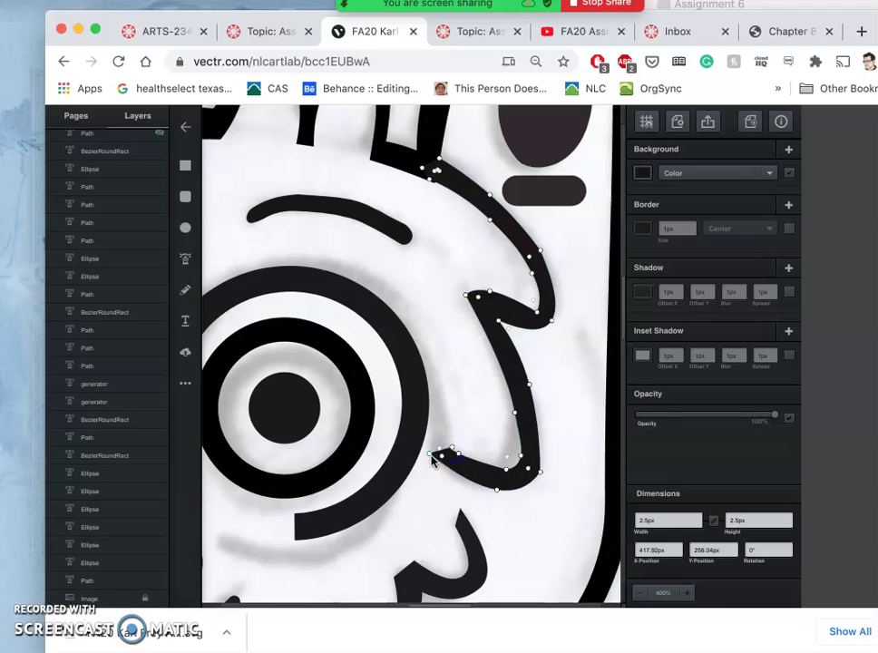
{"action": "mouse_move", "coordinate": [440, 466]}
{"action": "left_mouse_down"}
{"action": "mouse_move", "coordinate": [447, 473]}
{"action": "mouse_move", "coordinate": [457, 454]}
{"action": "left_mouse_up"}
{"action": "left_click", "coordinate": [525, 504]}
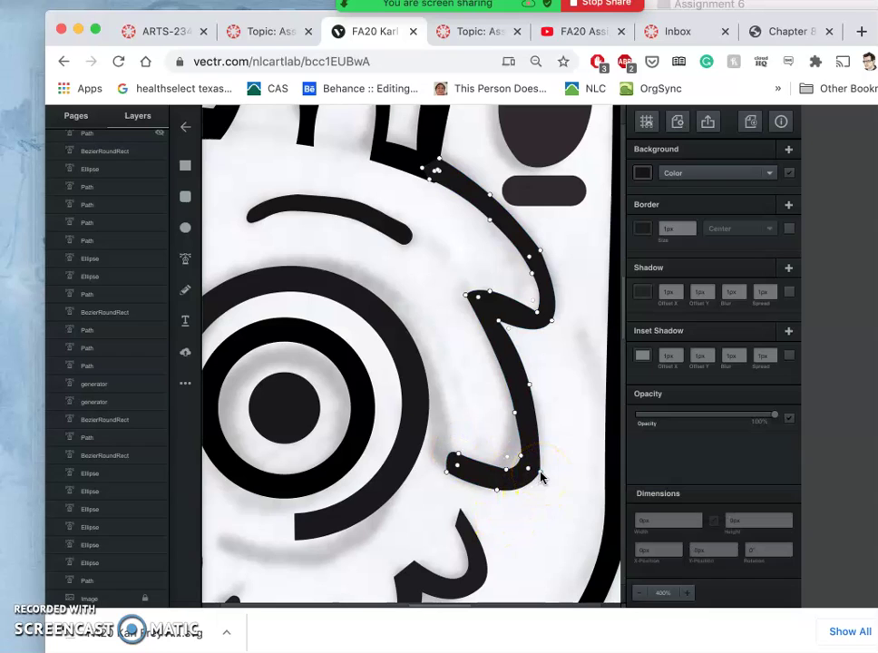
Step: Curve the node at the lower lock's outer tip and shorten its curve handles
{"action": "left_click", "coordinate": [541, 472]}
{"action": "double_click", "coordinate": [541, 472]}
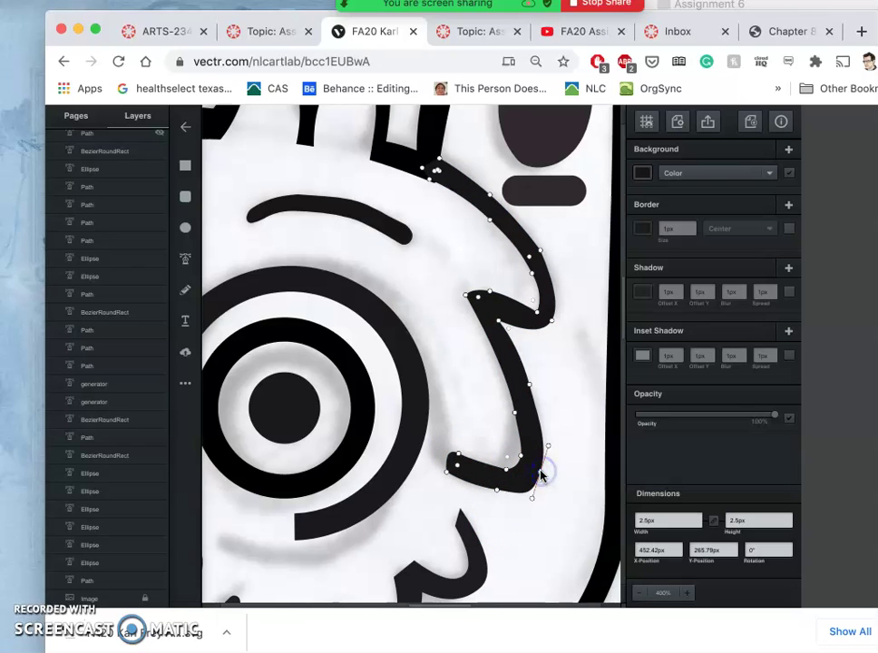
{"action": "left_click_drag", "start_coordinate": [548, 445], "coordinate": [547, 451]}
Step: Round off the sharp corner on the outer side where the upper and lower fur locks meet
{"action": "left_click_drag", "start_coordinate": [498, 320], "coordinate": [529, 372]}
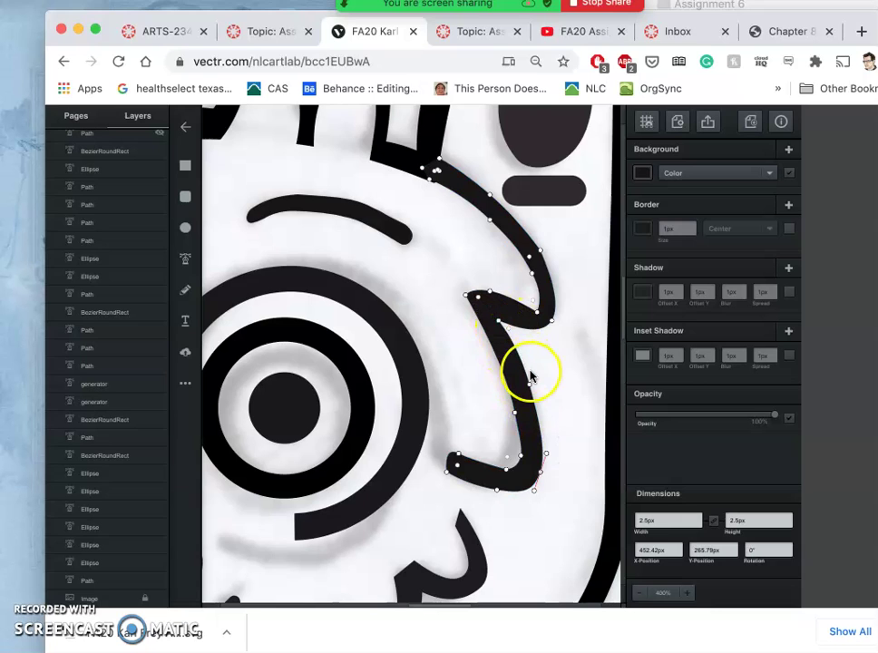
{"action": "key", "text": "super+equal"}
{"action": "left_click", "coordinate": [525, 336]}
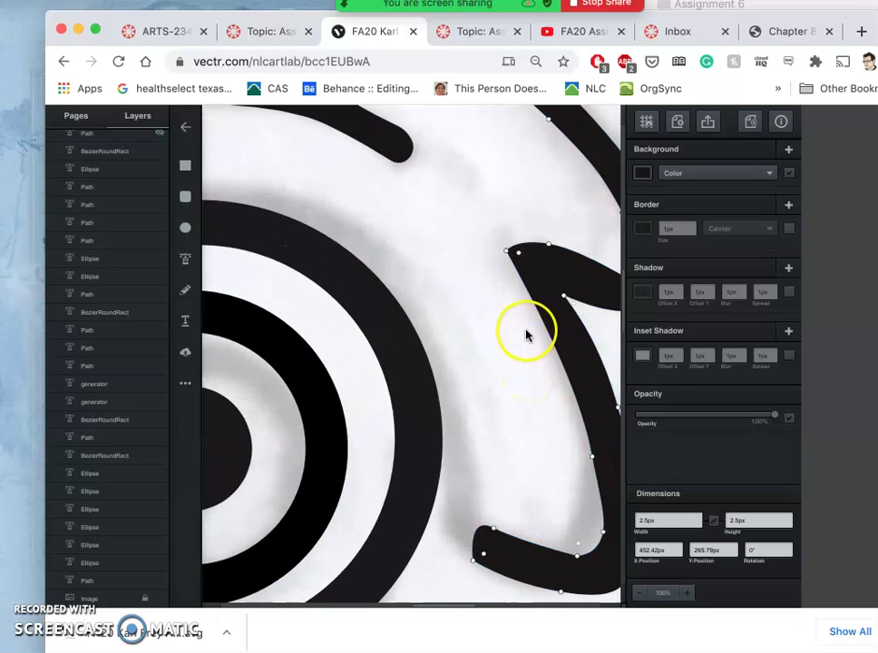
{"action": "scroll", "coordinate": [511, 300], "scroll_direction": "right", "scroll_amount": 5}
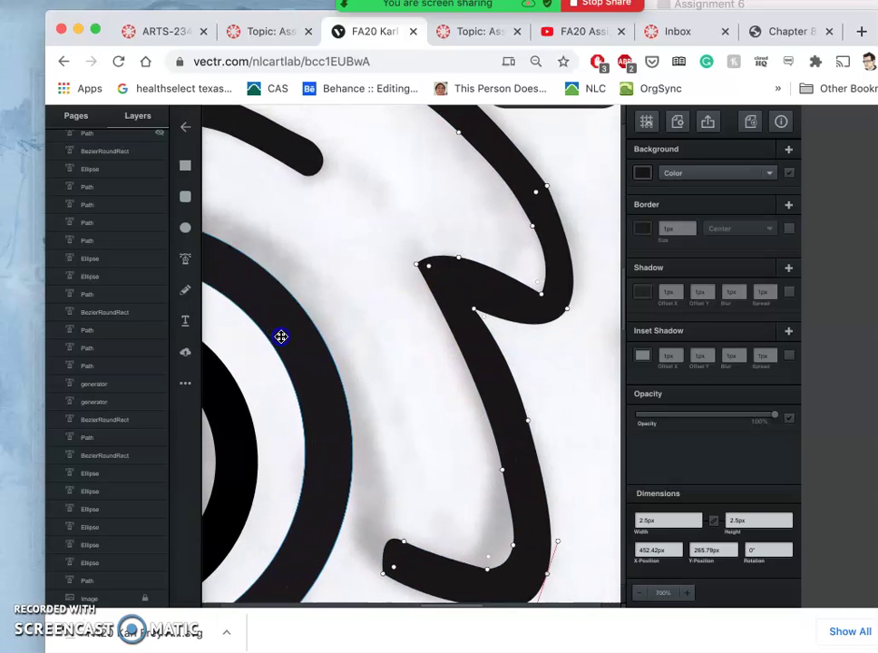
{"action": "left_click", "coordinate": [282, 337]}
{"action": "key", "text": "super+equal"}
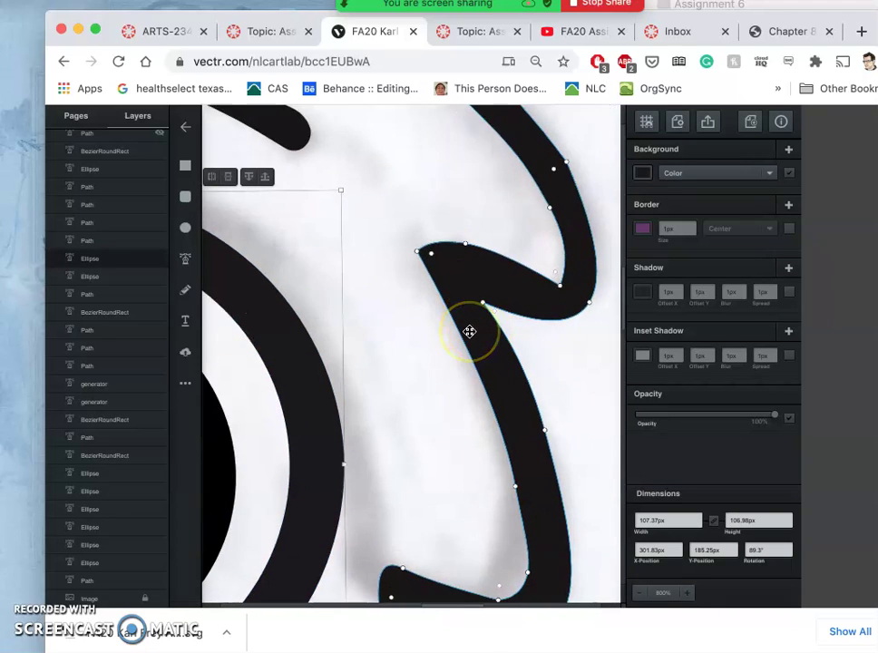
{"action": "double_click", "coordinate": [555, 254]}
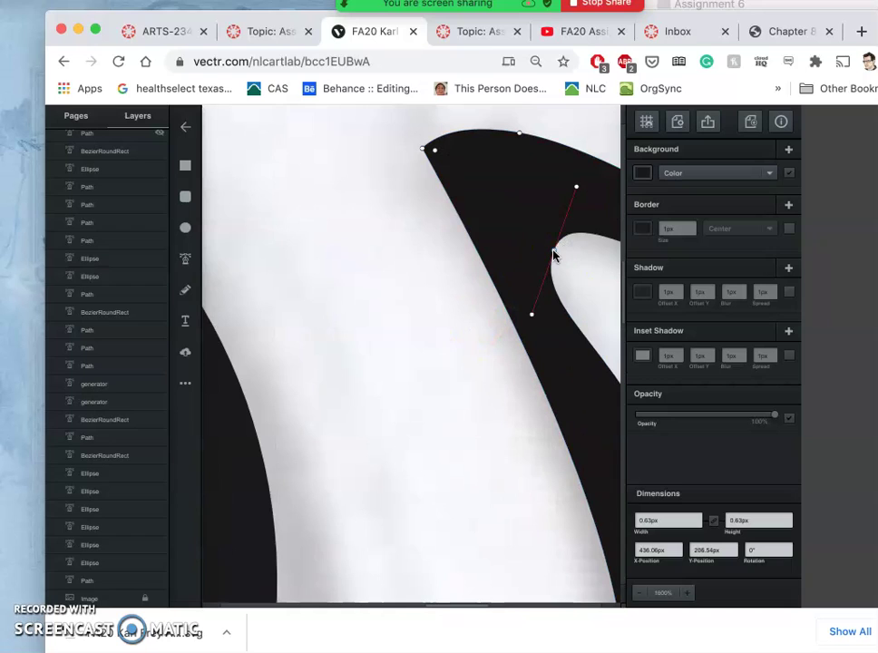
{"action": "double_click", "coordinate": [554, 252]}
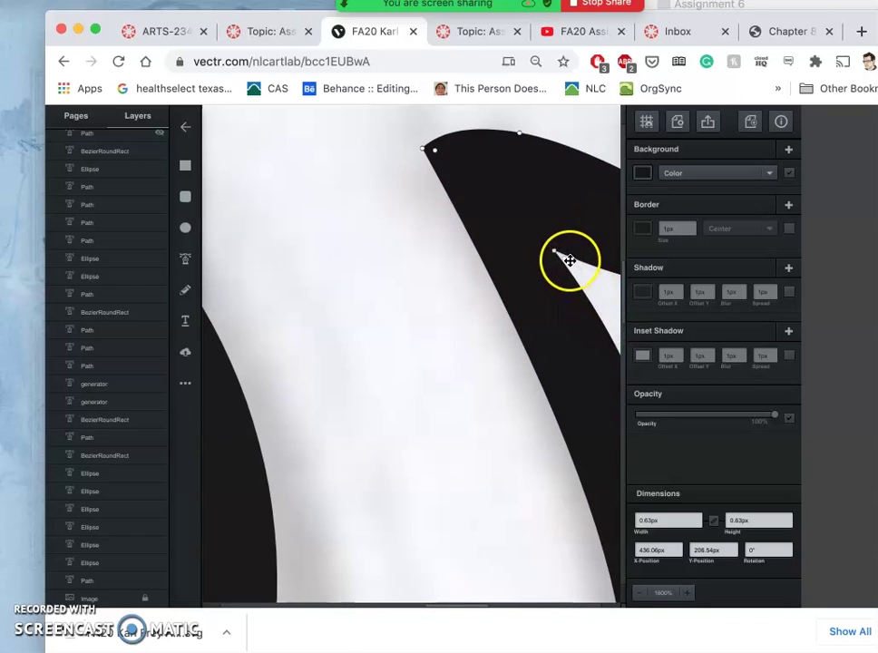
{"action": "mouse_move", "coordinate": [562, 259]}
{"action": "left_mouse_down"}
{"action": "mouse_move", "coordinate": [608, 295]}
{"action": "mouse_move", "coordinate": [575, 270]}
{"action": "left_mouse_up"}
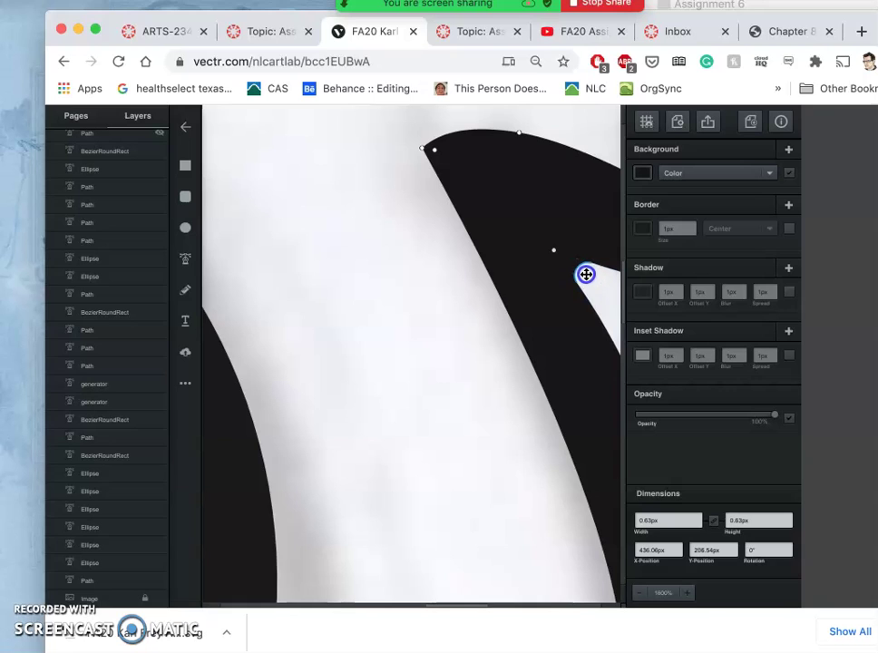
{"action": "left_click_drag", "start_coordinate": [583, 272], "coordinate": [582, 271]}
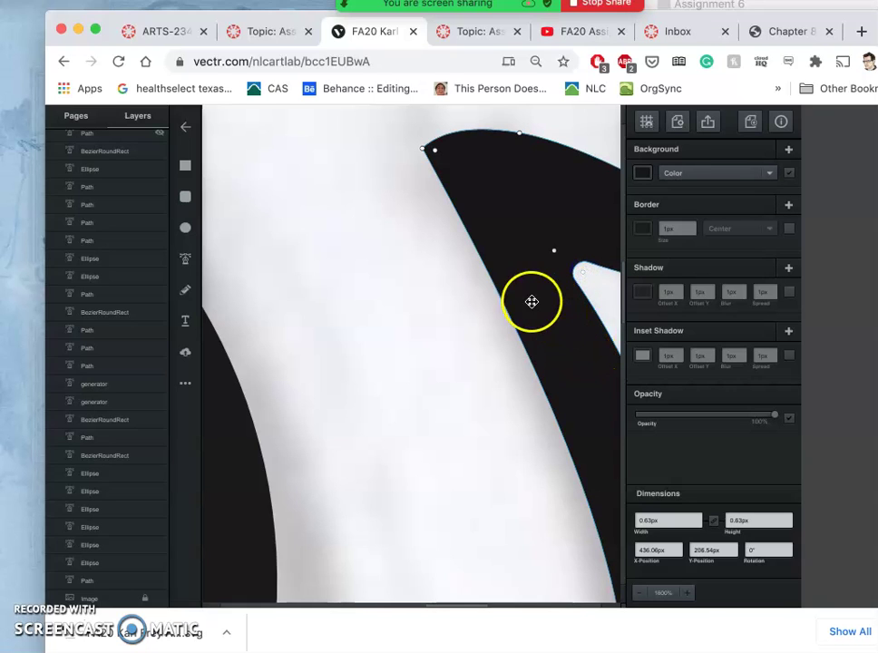
Step: Adjust the corner rounding at the inside of the upper lock's tip
{"action": "scroll", "coordinate": [437, 314], "scroll_direction": "down", "scroll_amount": 5}
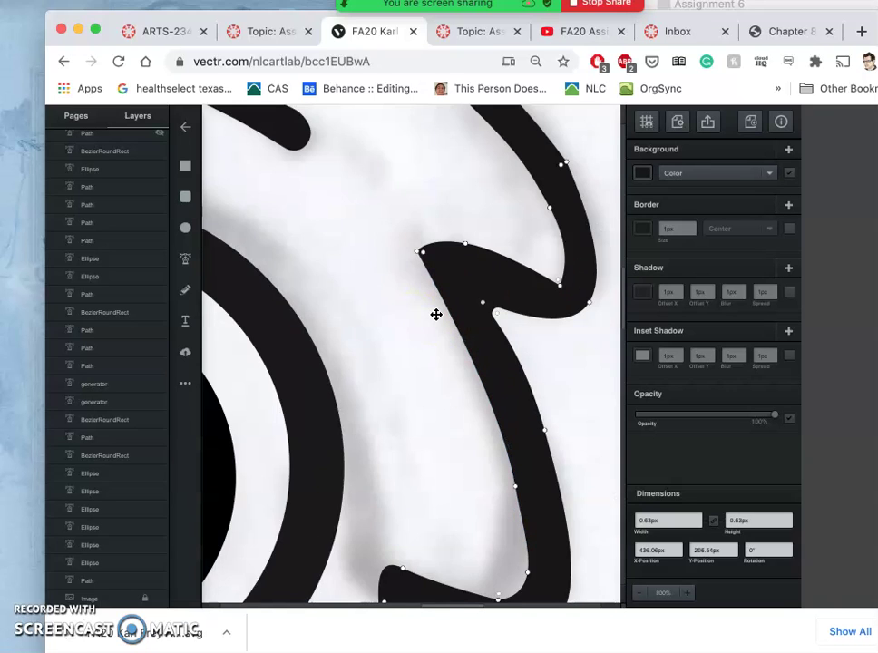
{"action": "left_click_drag", "start_coordinate": [523, 266], "coordinate": [555, 277]}
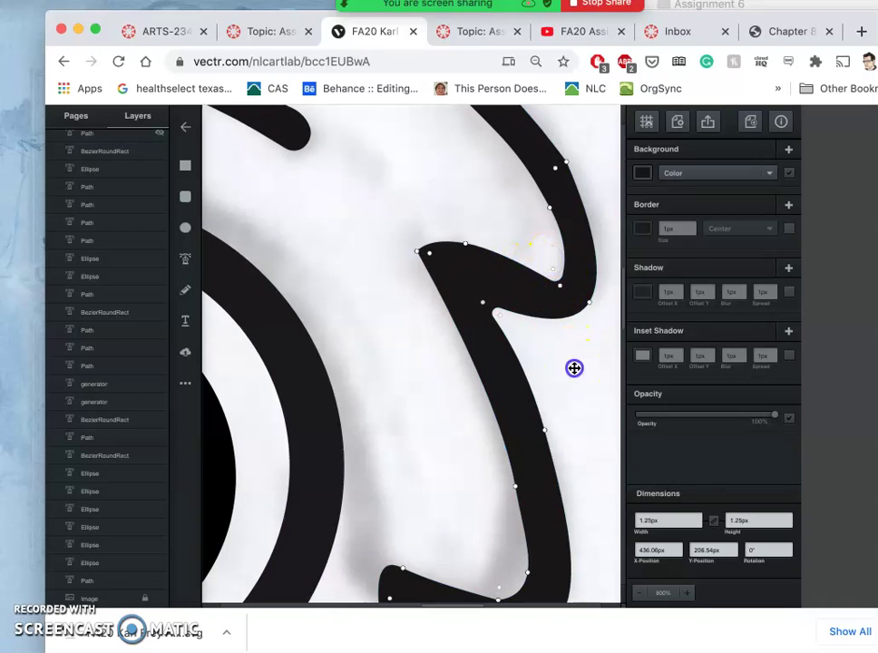
{"action": "left_click", "coordinate": [575, 367]}
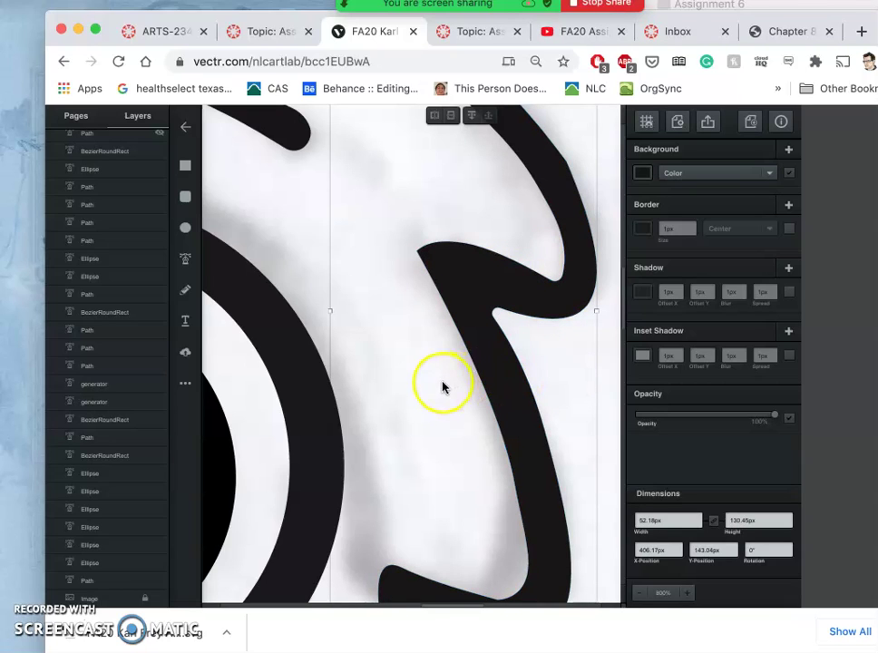
Step: Move the node on the upper lock's outer edge slightly inward and make it a smooth curve
{"action": "double_click", "coordinate": [555, 170]}
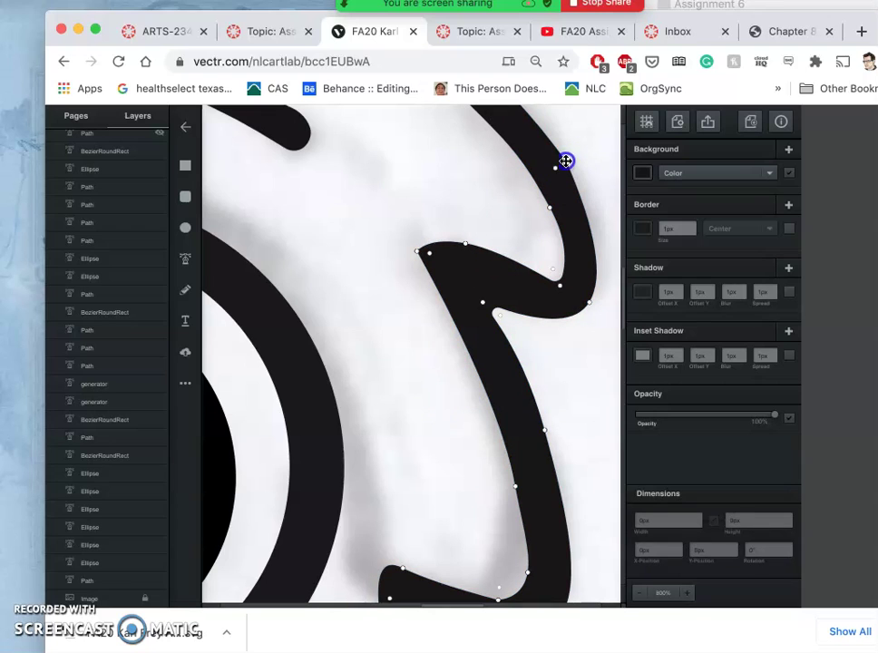
{"action": "left_click", "coordinate": [566, 162]}
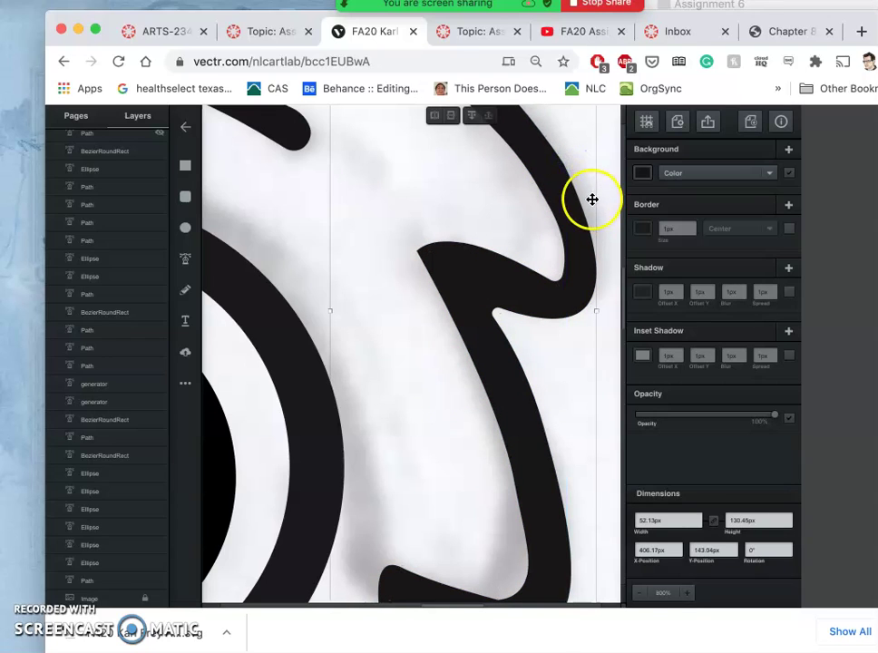
{"action": "double_click", "coordinate": [563, 184]}
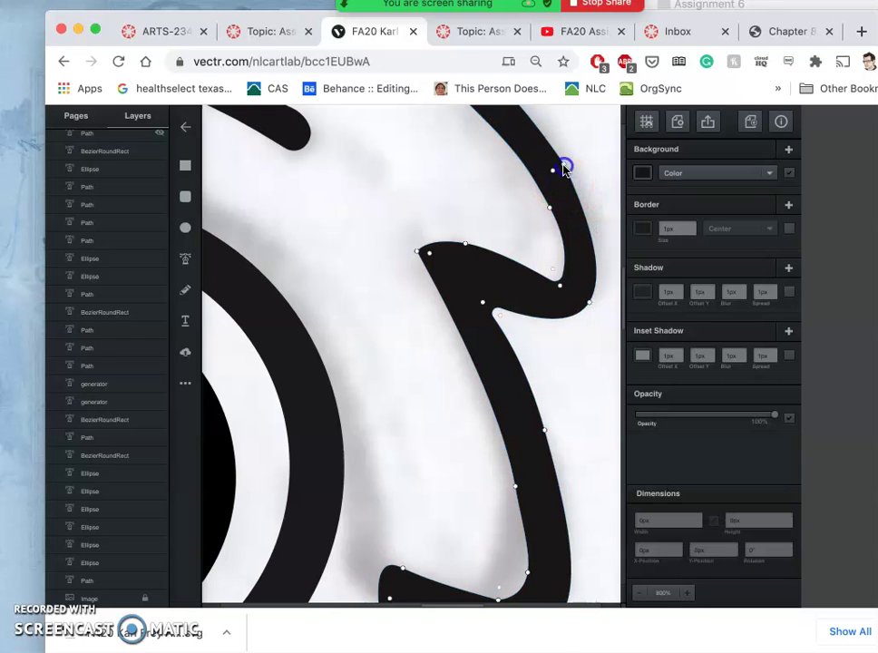
{"action": "left_click", "coordinate": [563, 170]}
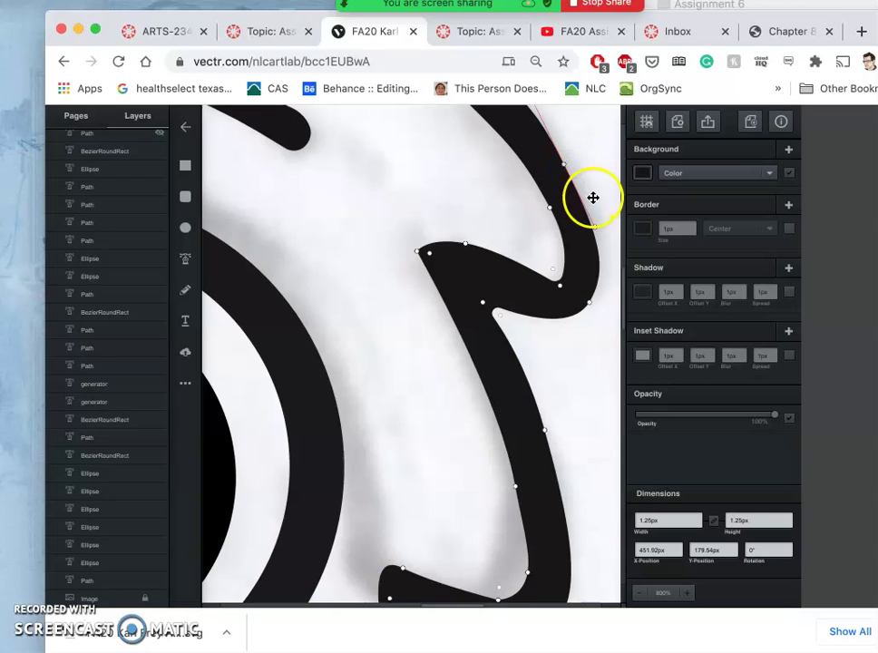
{"action": "left_click", "coordinate": [589, 182]}
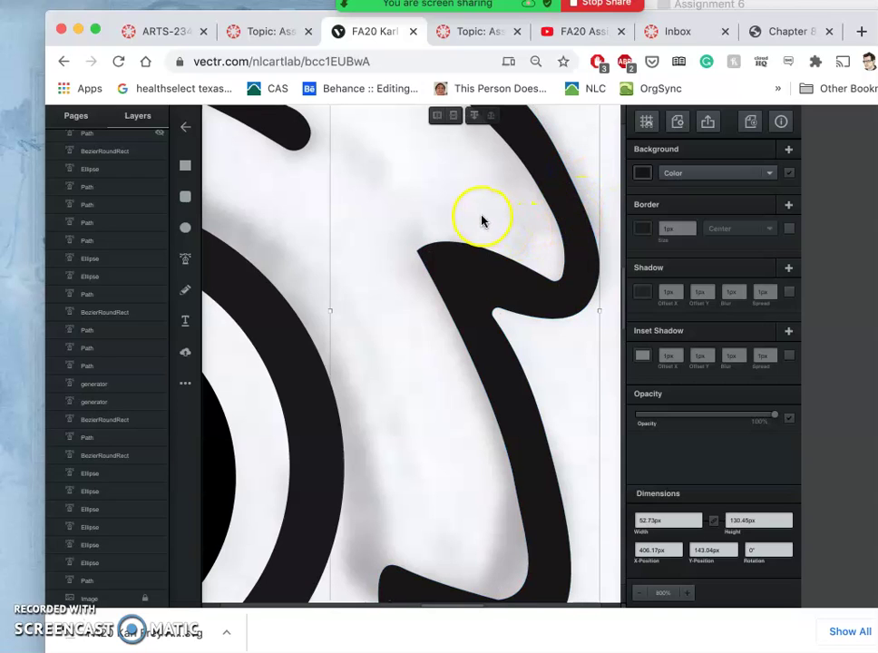
Step: Nudge the fur shape's lower corner node where it overlaps the hair outline
{"action": "scroll", "coordinate": [485, 272], "scroll_direction": "up", "scroll_amount": 2}
{"action": "scroll", "coordinate": [458, 444], "scroll_direction": "up", "scroll_amount": 10}
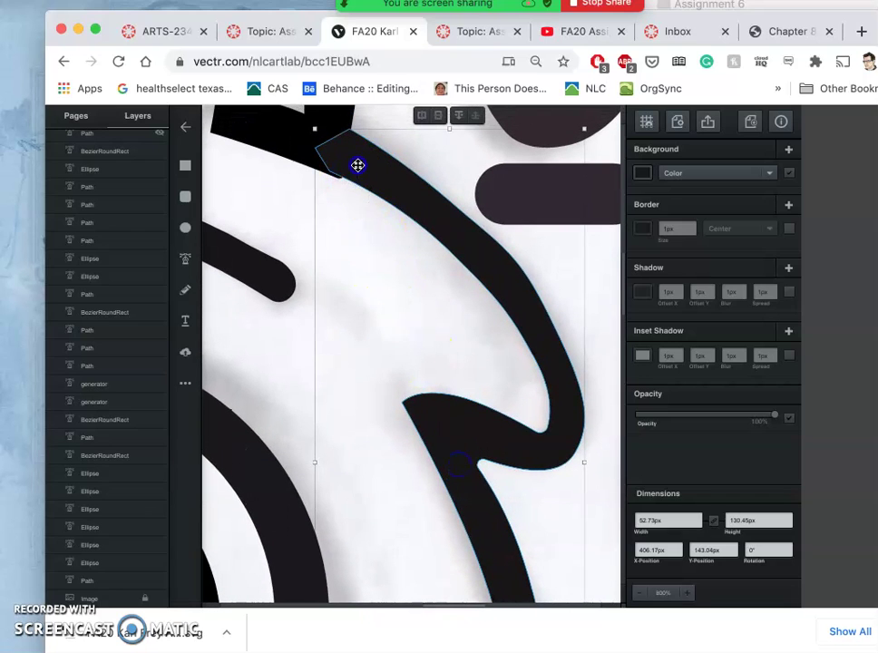
{"action": "double_click", "coordinate": [358, 166]}
{"action": "left_click_drag", "start_coordinate": [332, 175], "coordinate": [329, 174]}
{"action": "left_click", "coordinate": [335, 229]}
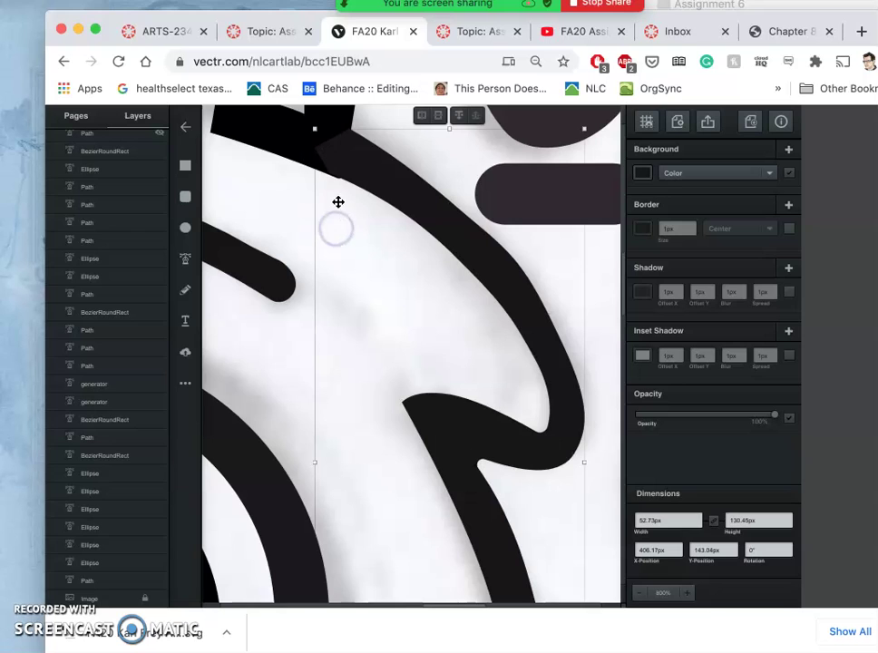
Step: Move the whole fur shape slightly downward so its lower edge lines up with the hair outline, and deselect it
{"action": "key", "text": "super+equal"}
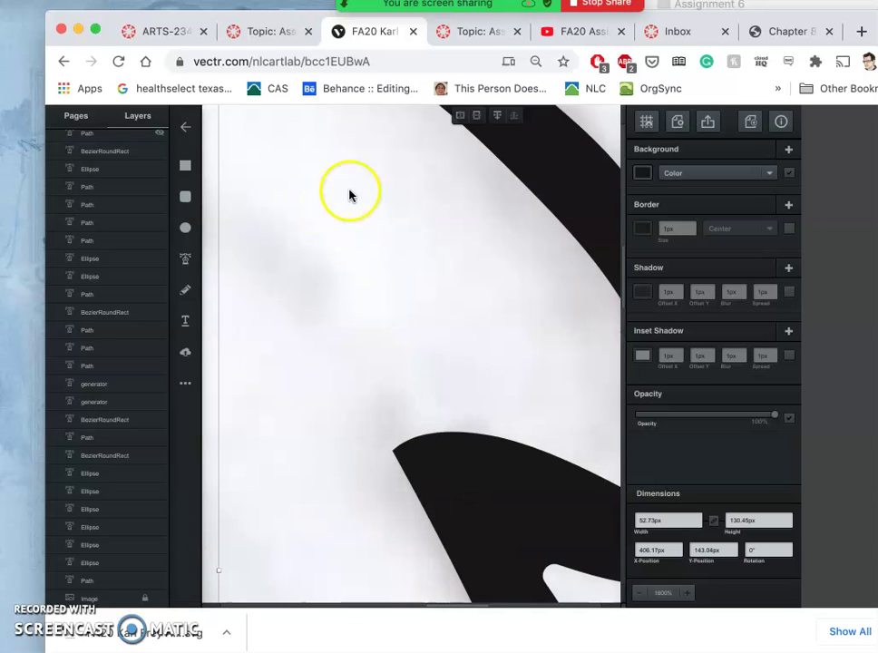
{"action": "left_click_drag", "start_coordinate": [364, 201], "coordinate": [471, 577]}
{"action": "left_click_drag", "start_coordinate": [314, 235], "coordinate": [437, 508]}
{"action": "left_click", "coordinate": [395, 314]}
{"action": "left_click", "coordinate": [368, 228]}
{"action": "left_click", "coordinate": [342, 211]}
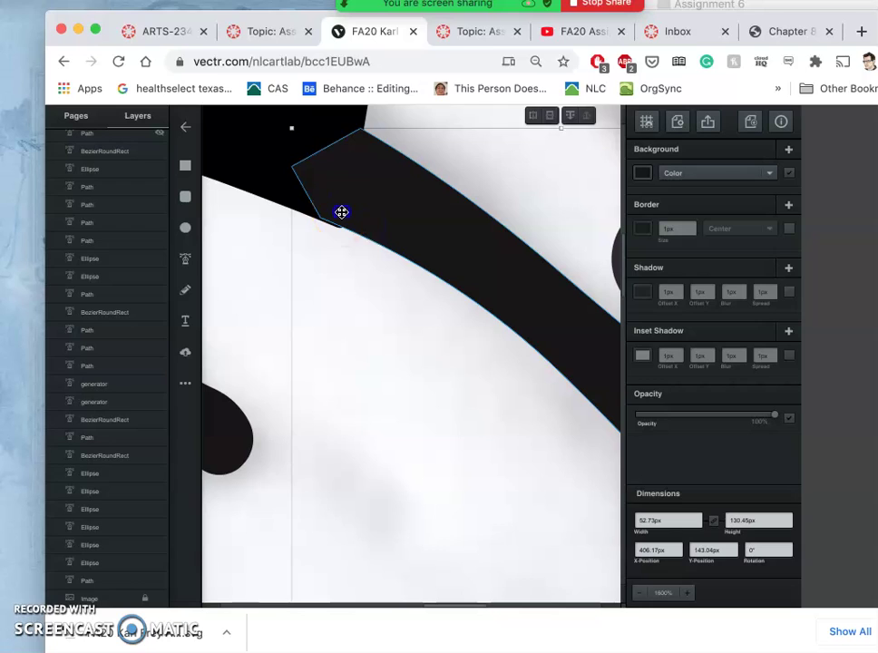
{"action": "left_click", "coordinate": [343, 216]}
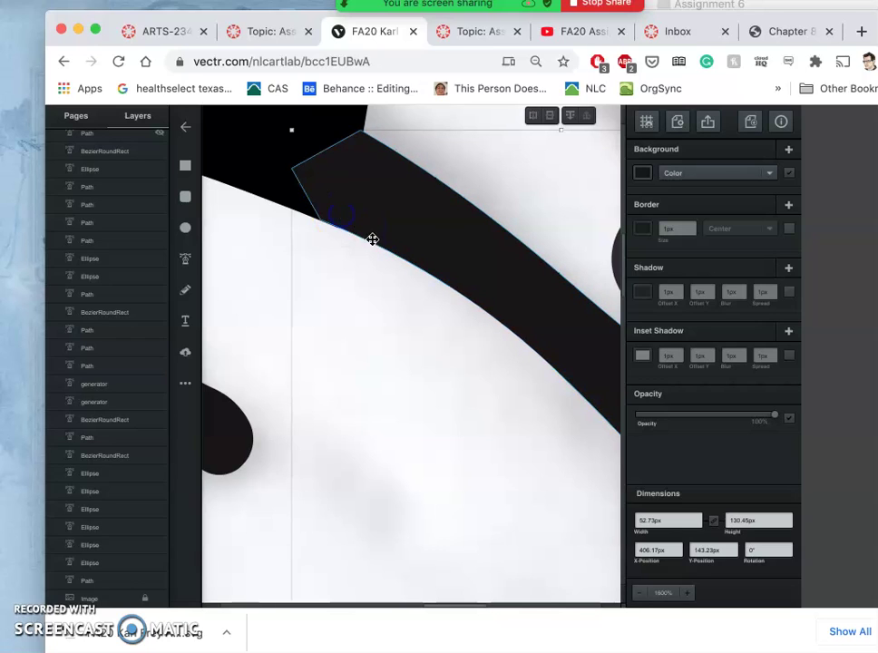
{"action": "left_click", "coordinate": [383, 334]}
{"action": "left_click", "coordinate": [375, 221]}
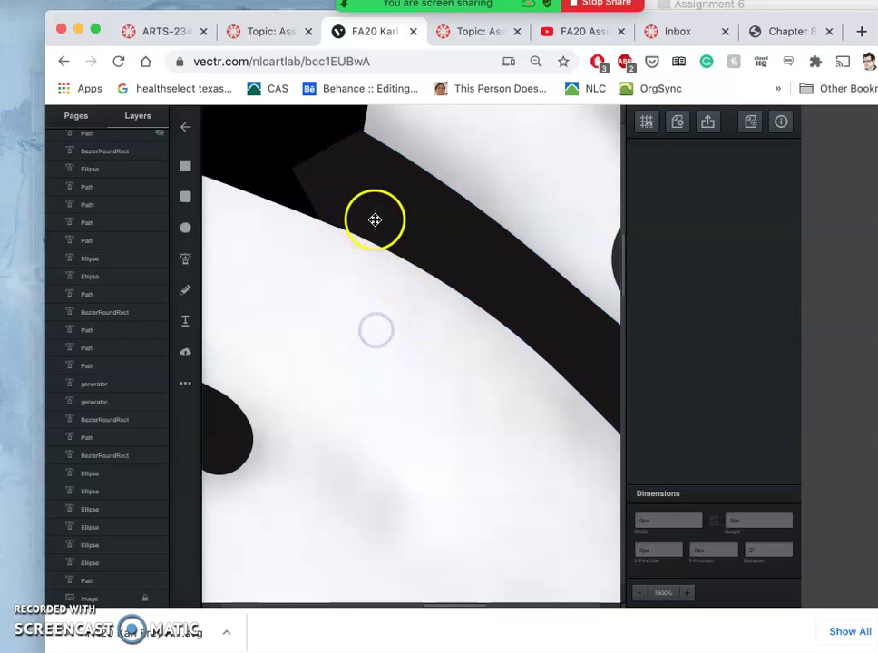
{"action": "left_click", "coordinate": [374, 218]}
{"action": "left_click", "coordinate": [362, 321]}
{"action": "scroll", "coordinate": [381, 390], "scroll_direction": "down", "scroll_amount": 1}
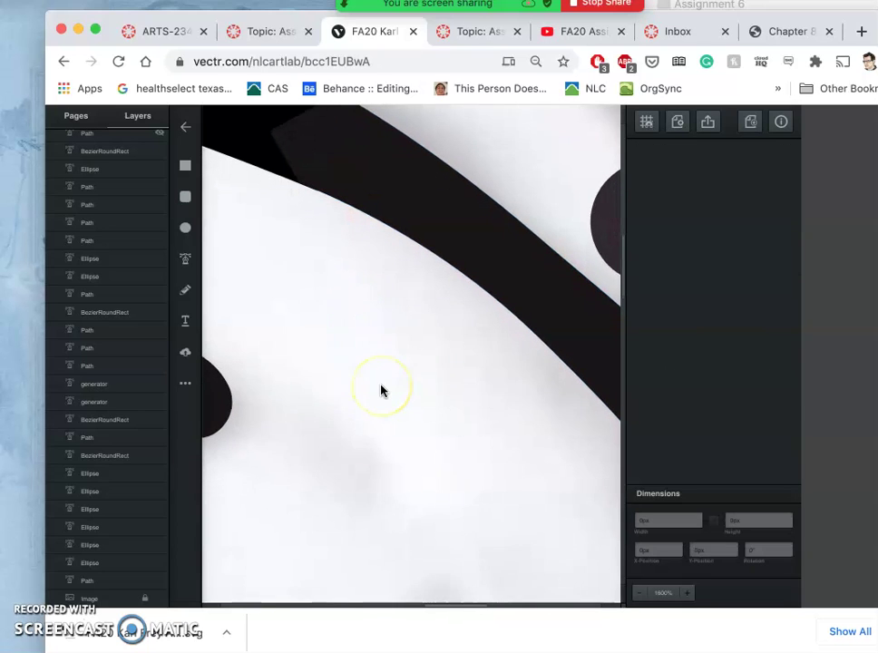
{"action": "scroll", "coordinate": [381, 390], "scroll_direction": "down", "scroll_amount": 5}
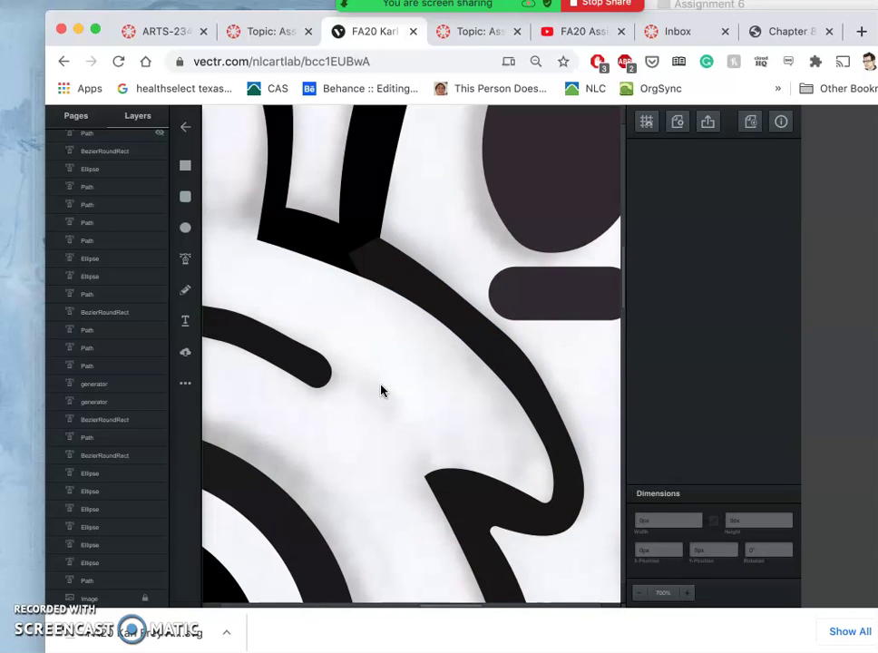
{"action": "scroll", "coordinate": [381, 390], "scroll_direction": "down", "scroll_amount": 4}
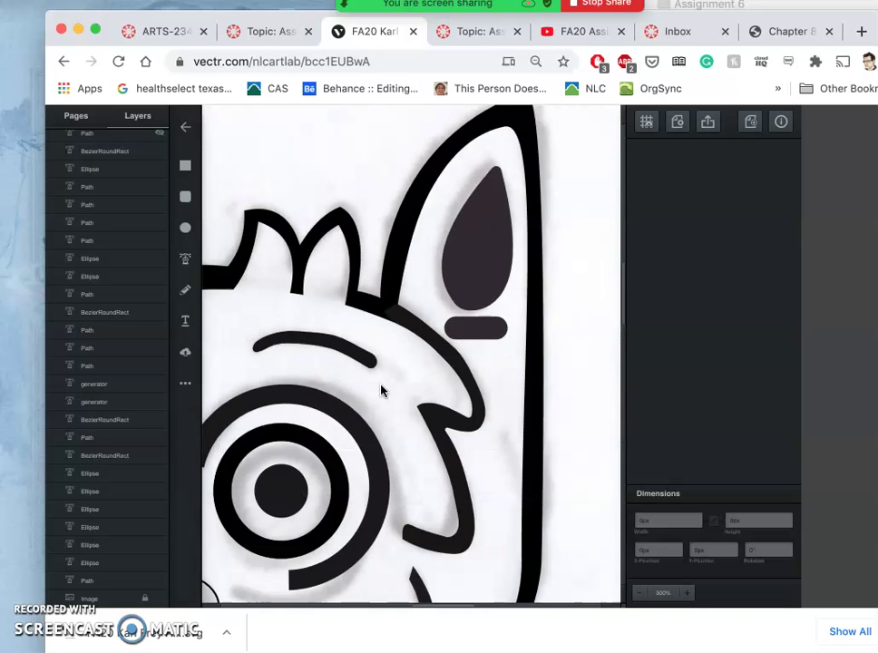
{"action": "scroll", "coordinate": [381, 390], "scroll_direction": "down", "scroll_amount": 2}
{"action": "scroll", "coordinate": [381, 390], "scroll_direction": "down", "scroll_amount": 2}
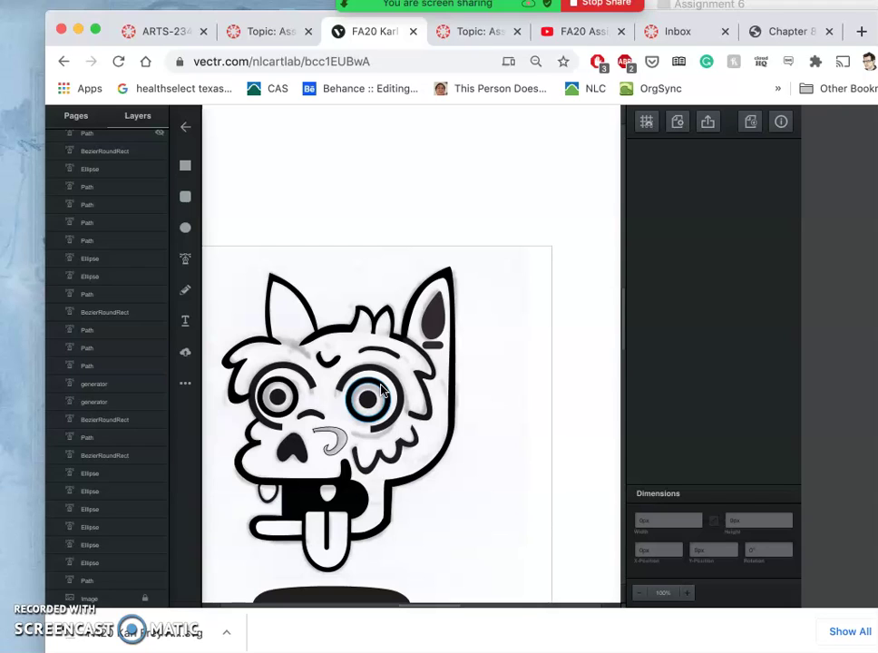
Step: Reshape the small rounded bar below the inner-ear shape by moving its corner and top nodes inward, and deselect it
{"action": "scroll", "coordinate": [380, 390], "scroll_direction": "up", "scroll_amount": 4}
{"action": "left_click", "coordinate": [505, 329]}
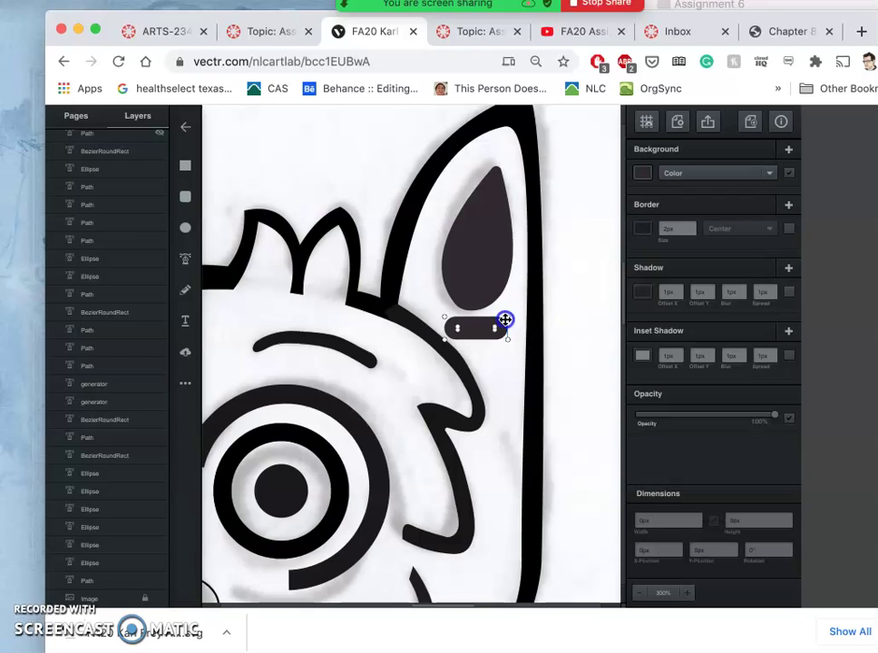
{"action": "left_click", "coordinate": [505, 322]}
{"action": "left_click", "coordinate": [506, 341]}
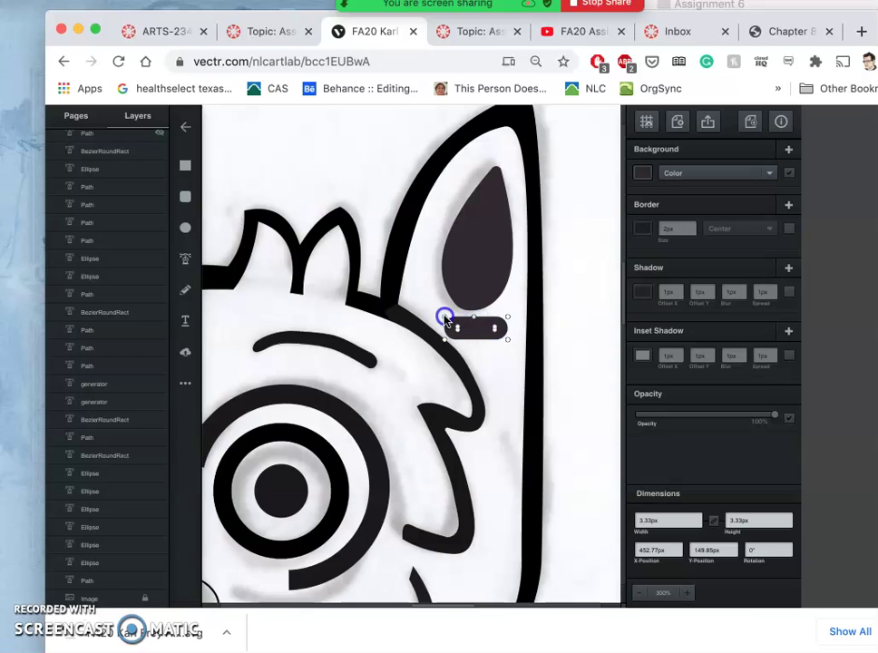
{"action": "left_click_drag", "start_coordinate": [499, 324], "coordinate": [474, 323]}
{"action": "left_click_drag", "start_coordinate": [478, 337], "coordinate": [474, 323]}
{"action": "left_click", "coordinate": [498, 373]}
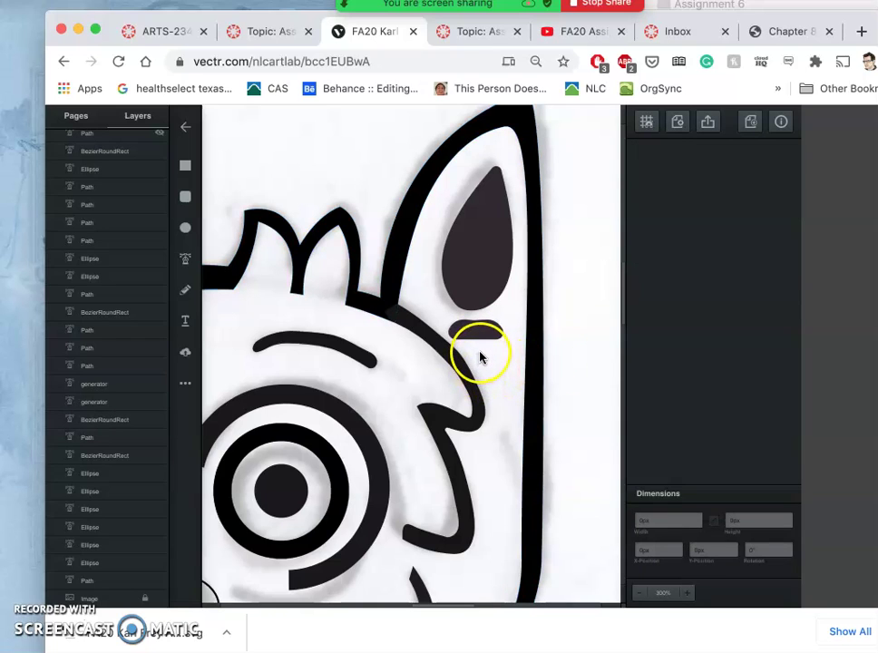
Step: Raise the middle node on the small ear bar's upper edge to flatten the dip
{"action": "scroll", "coordinate": [480, 354], "scroll_direction": "up", "scroll_amount": 5}
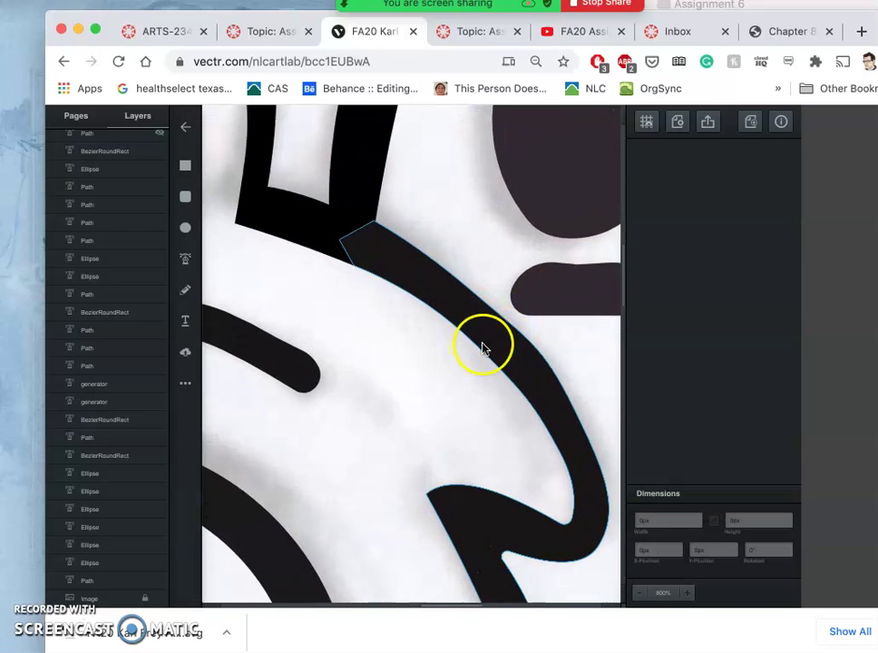
{"action": "left_click", "coordinate": [544, 285]}
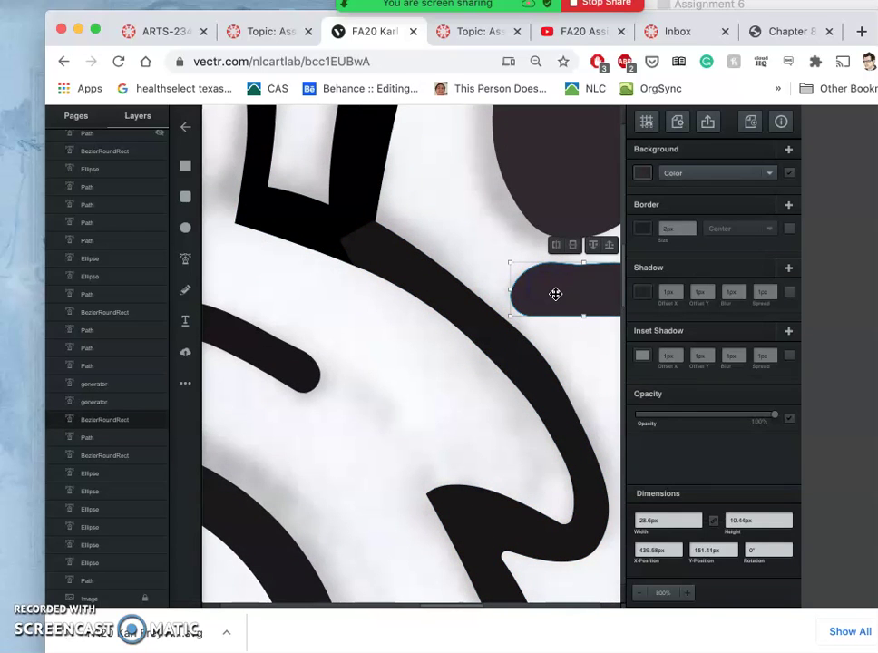
{"action": "scroll", "coordinate": [313, 328], "scroll_direction": "right", "scroll_amount": 3}
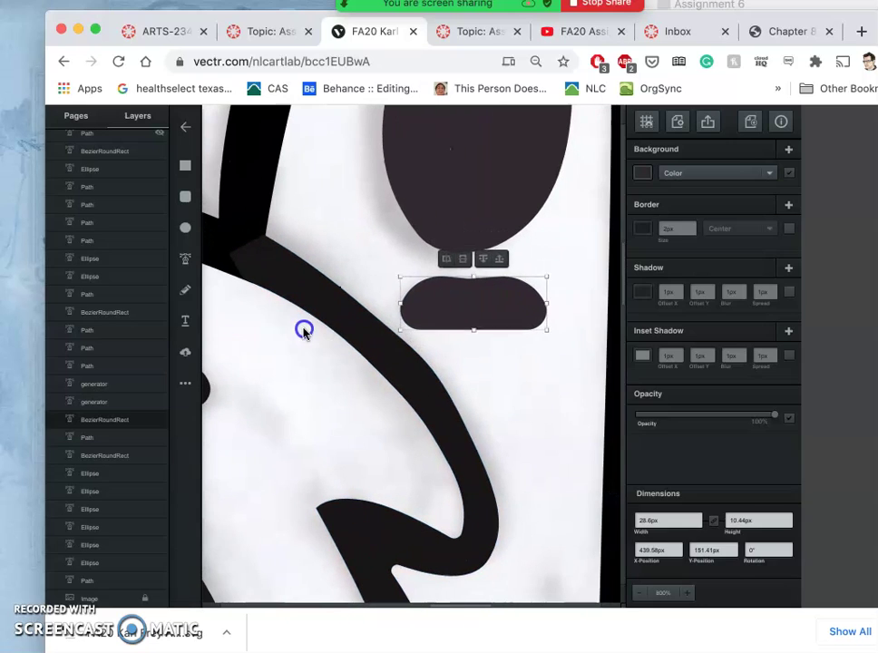
{"action": "left_click", "coordinate": [457, 285]}
{"action": "double_click", "coordinate": [467, 296]}
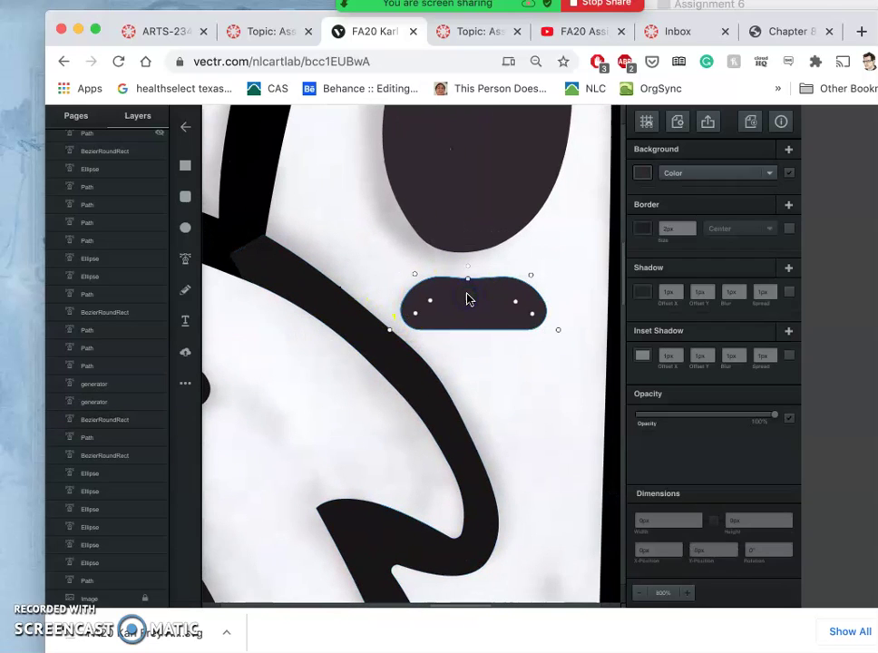
{"action": "left_click", "coordinate": [468, 273]}
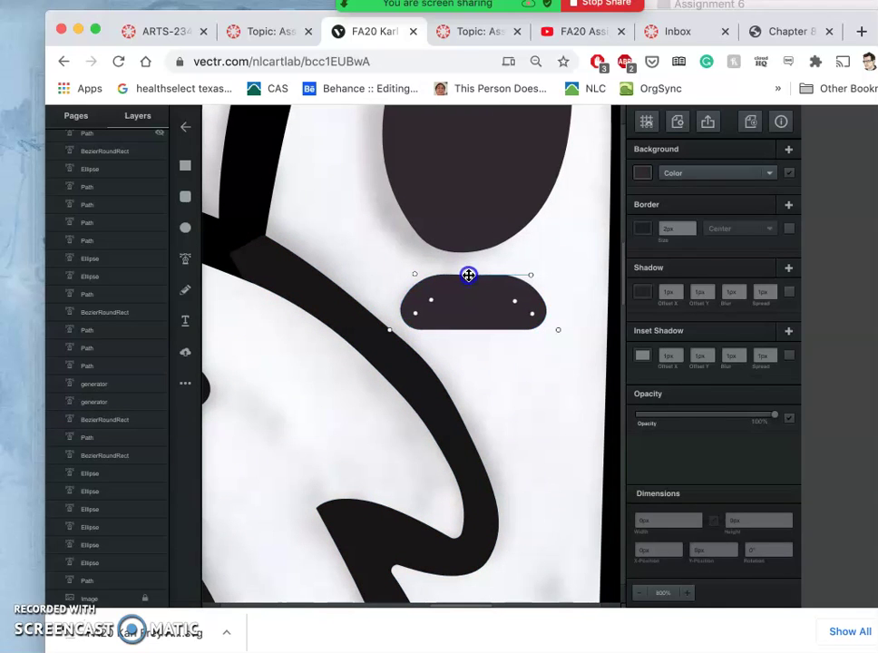
Step: Nudge both upper corner nodes of the small ear bar slightly inward, and deselect the bar
{"action": "left_click", "coordinate": [429, 297]}
{"action": "left_click", "coordinate": [414, 276]}
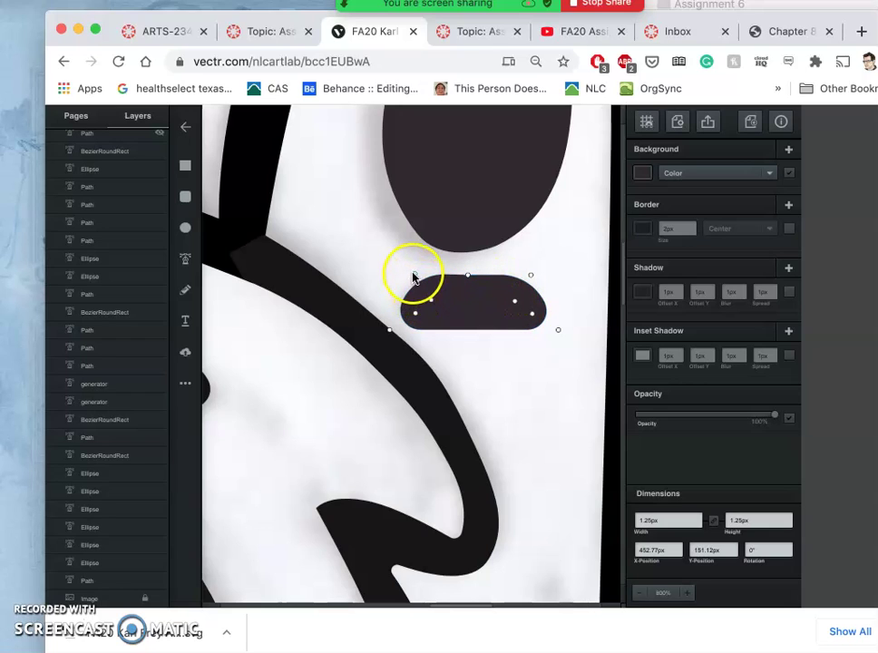
{"action": "left_click_drag", "start_coordinate": [415, 273], "coordinate": [419, 274]}
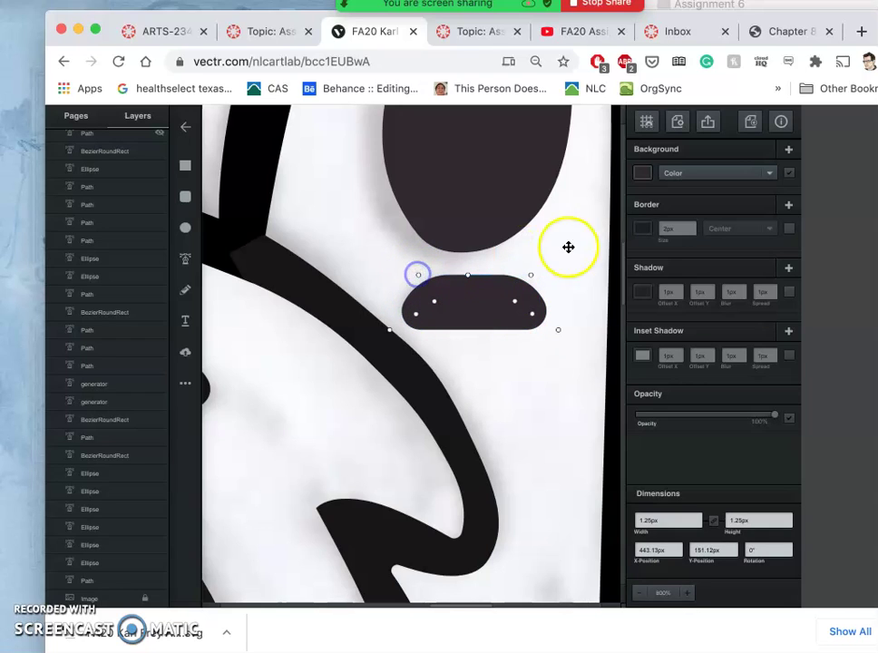
{"action": "left_click", "coordinate": [533, 275]}
{"action": "left_click_drag", "start_coordinate": [532, 275], "coordinate": [529, 275]}
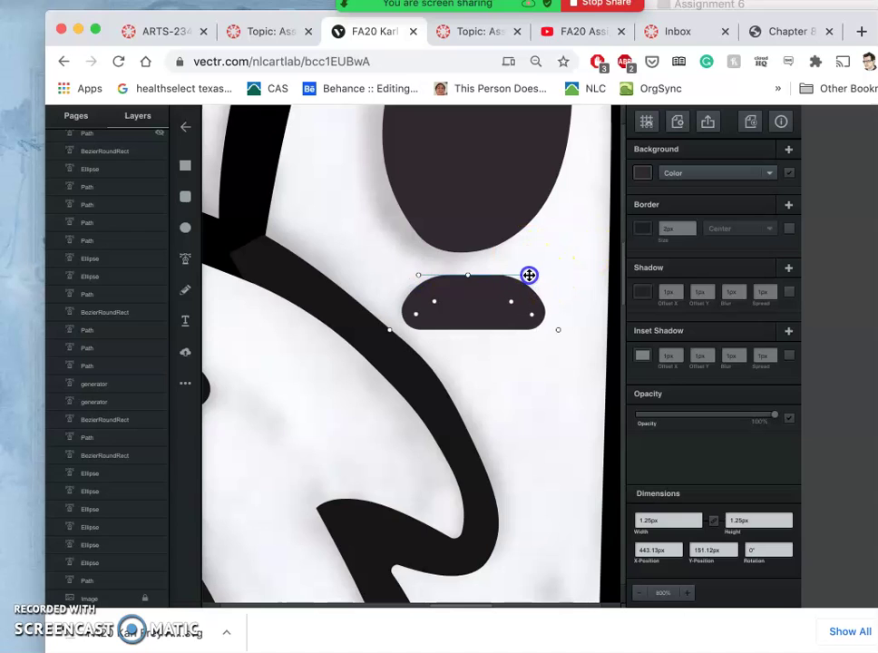
{"action": "left_click", "coordinate": [519, 394]}
{"action": "left_click", "coordinate": [362, 462]}
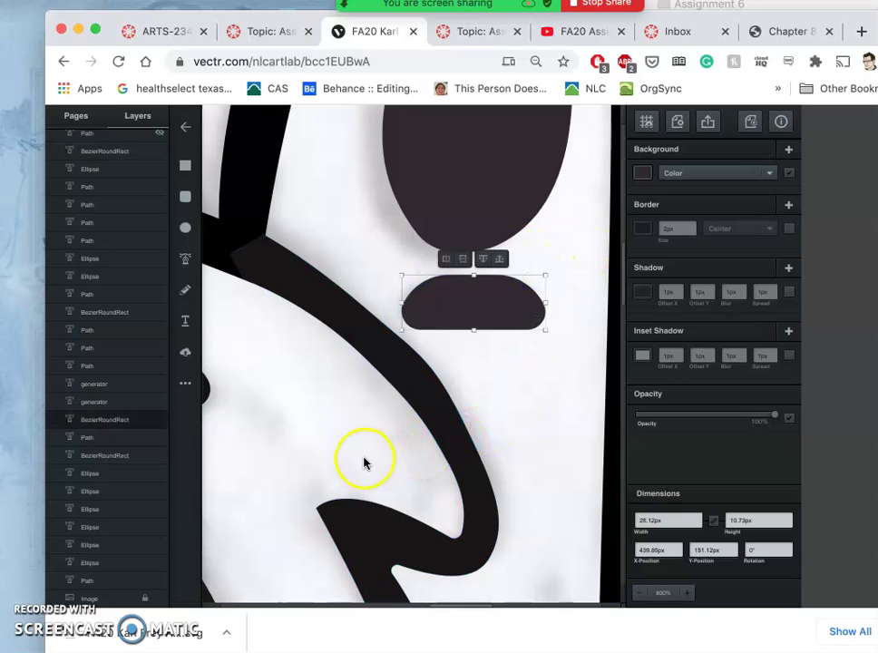
Step: Look over the whole head and examine the area around the larger eye for shapes that still differ from the sketch
{"action": "scroll", "coordinate": [338, 433], "scroll_direction": "down", "scroll_amount": 10}
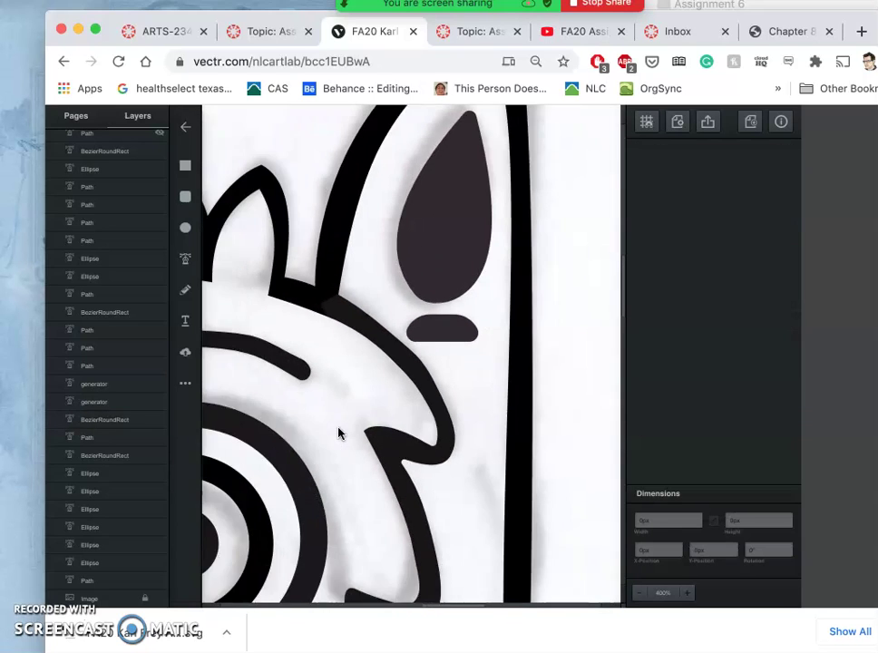
{"action": "left_click", "coordinate": [315, 414]}
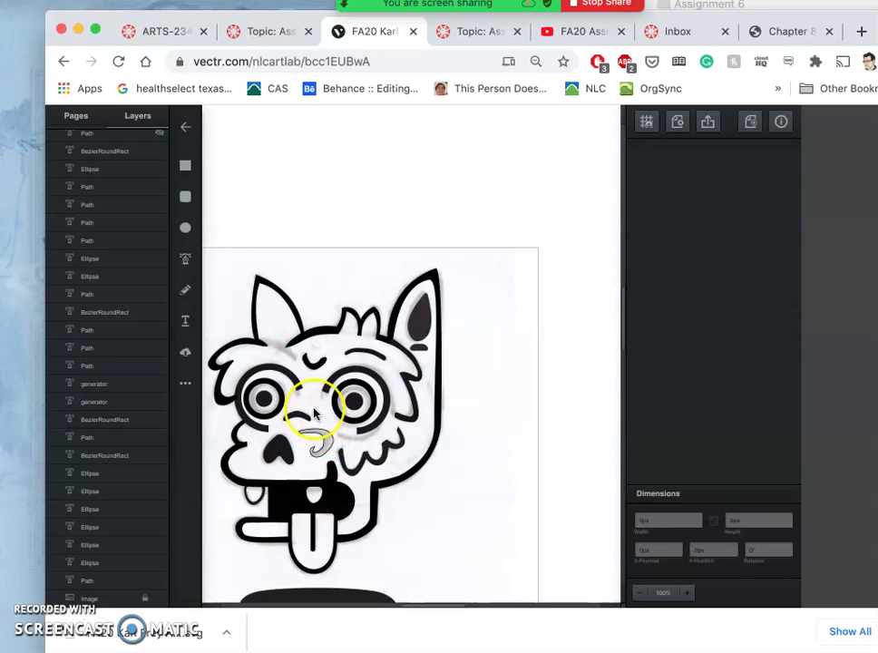
{"action": "scroll", "coordinate": [315, 414], "scroll_direction": "up", "scroll_amount": 10}
{"action": "left_click", "coordinate": [324, 425]}
{"action": "scroll", "coordinate": [335, 412], "scroll_direction": "down", "scroll_amount": 10}
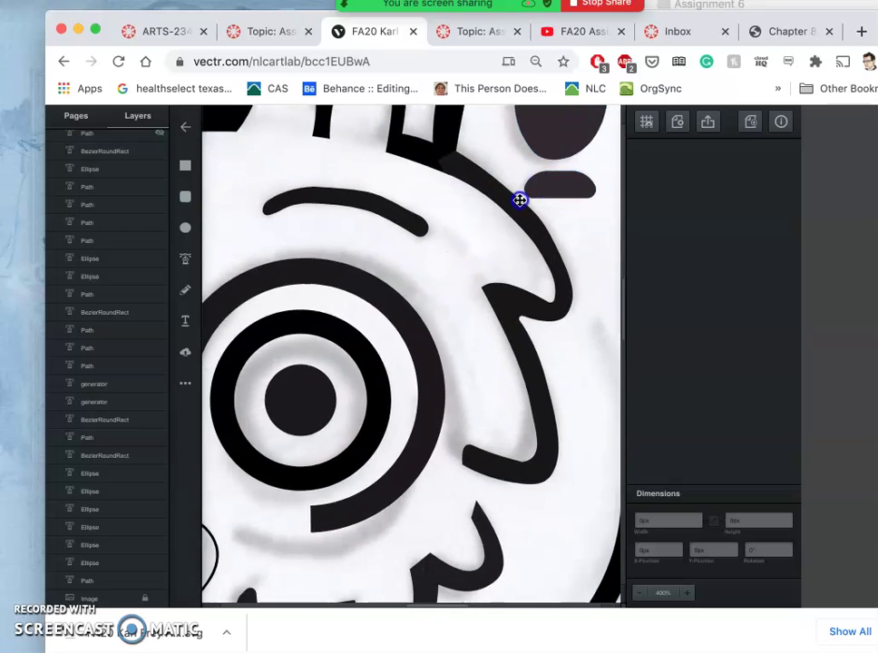
{"action": "left_click", "coordinate": [438, 410]}
{"action": "scroll", "coordinate": [438, 410], "scroll_direction": "down", "scroll_amount": 5}
{"action": "scroll", "coordinate": [438, 410], "scroll_direction": "left", "scroll_amount": 4}
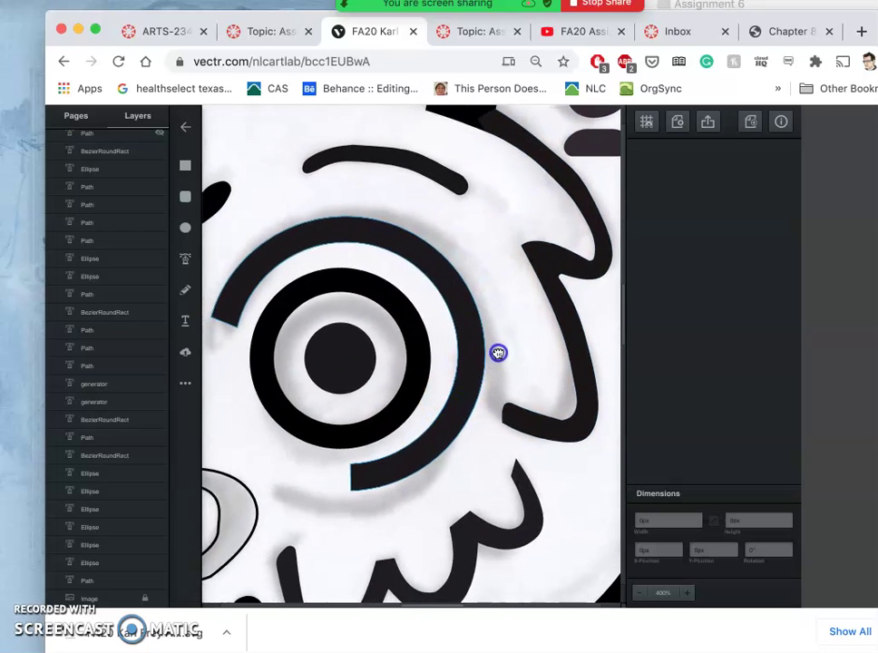
{"action": "scroll", "coordinate": [558, 261], "scroll_direction": "left", "scroll_amount": 2}
{"action": "scroll", "coordinate": [574, 259], "scroll_direction": "down", "scroll_amount": 2}
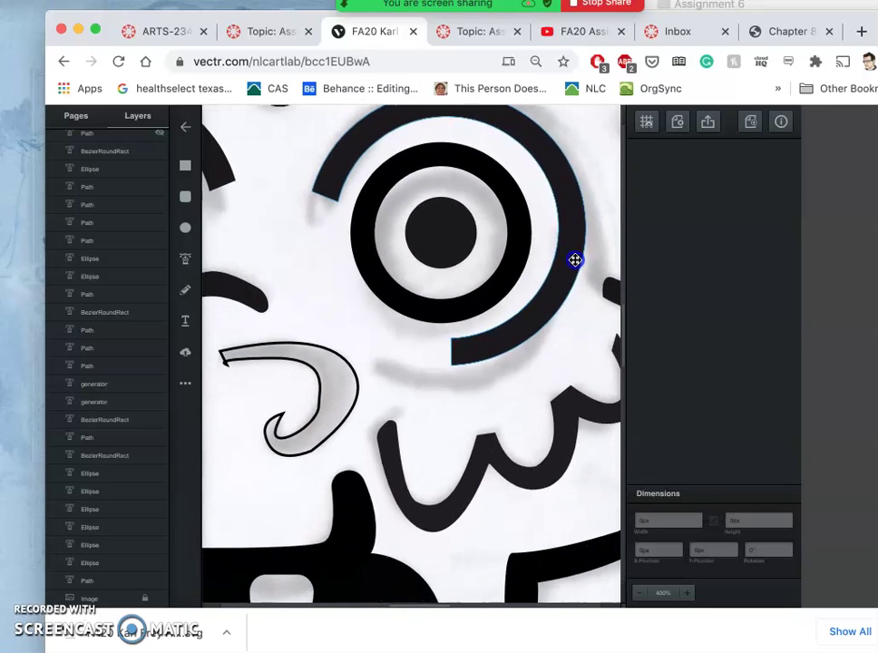
Step: Open the outlined curl between the nose and the larger eye for node editing
{"action": "left_click", "coordinate": [490, 314]}
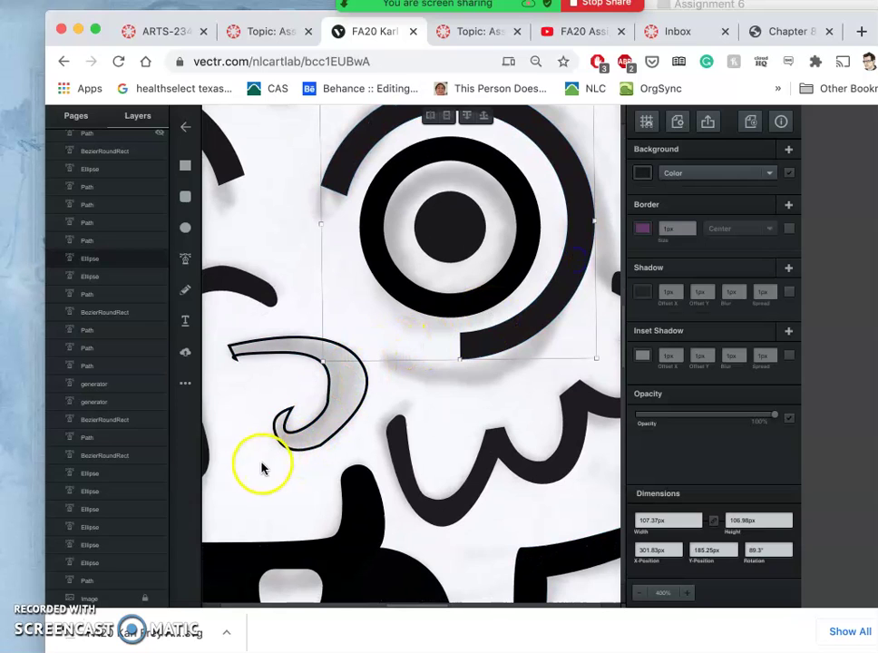
{"action": "scroll", "coordinate": [377, 414], "scroll_direction": "down", "scroll_amount": 2}
{"action": "scroll", "coordinate": [377, 414], "scroll_direction": "left", "scroll_amount": 2}
{"action": "scroll", "coordinate": [377, 415], "scroll_direction": "down", "scroll_amount": 1}
{"action": "scroll", "coordinate": [377, 415], "scroll_direction": "left", "scroll_amount": 3}
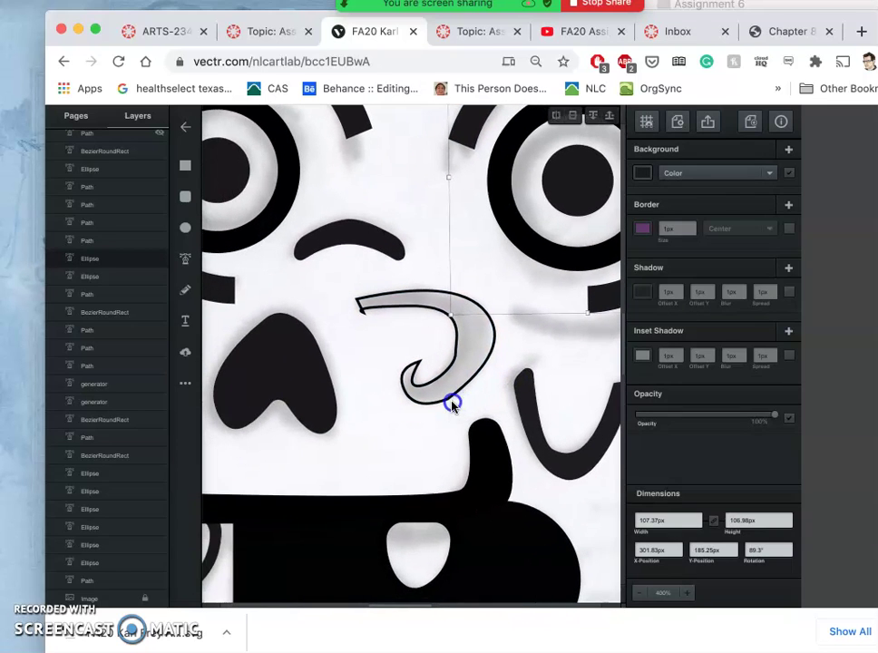
{"action": "left_click", "coordinate": [442, 404]}
{"action": "scroll", "coordinate": [369, 387], "scroll_direction": "up", "scroll_amount": 3}
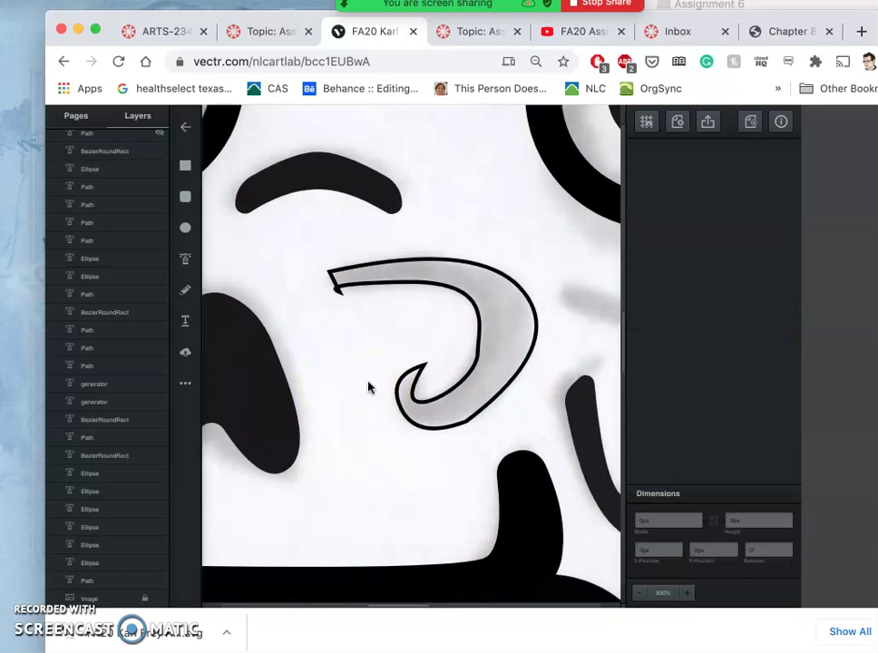
{"action": "left_click", "coordinate": [403, 285]}
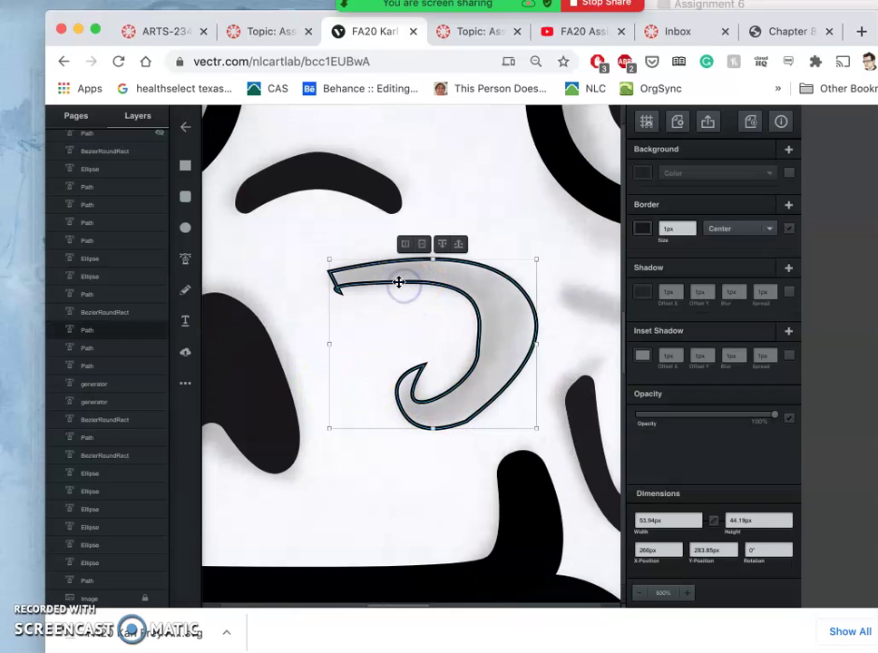
{"action": "double_click", "coordinate": [475, 304]}
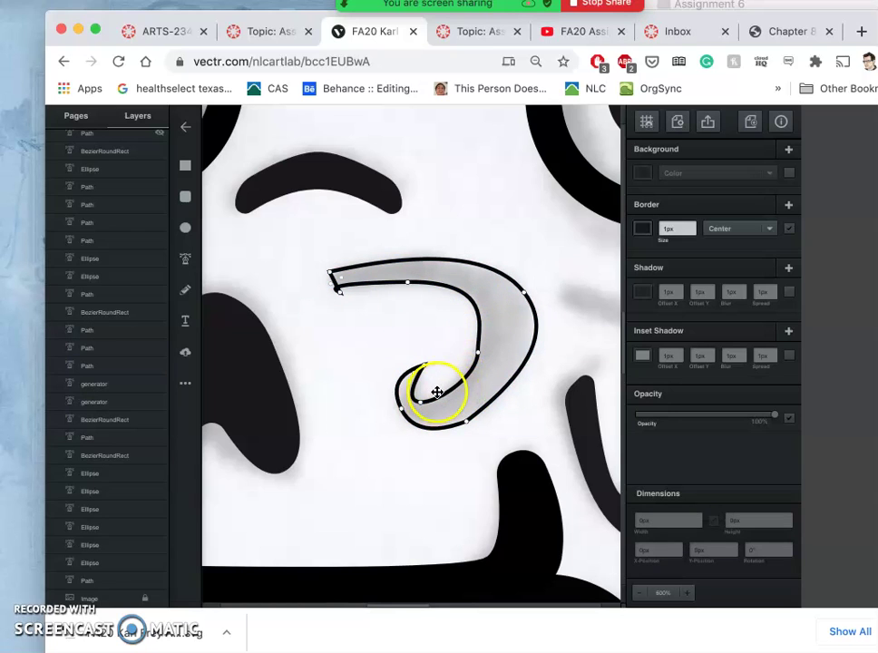
Step: Turn off the curl's border, leave its shadow off, and enable a solid Color background for it
{"action": "left_click", "coordinate": [788, 292]}
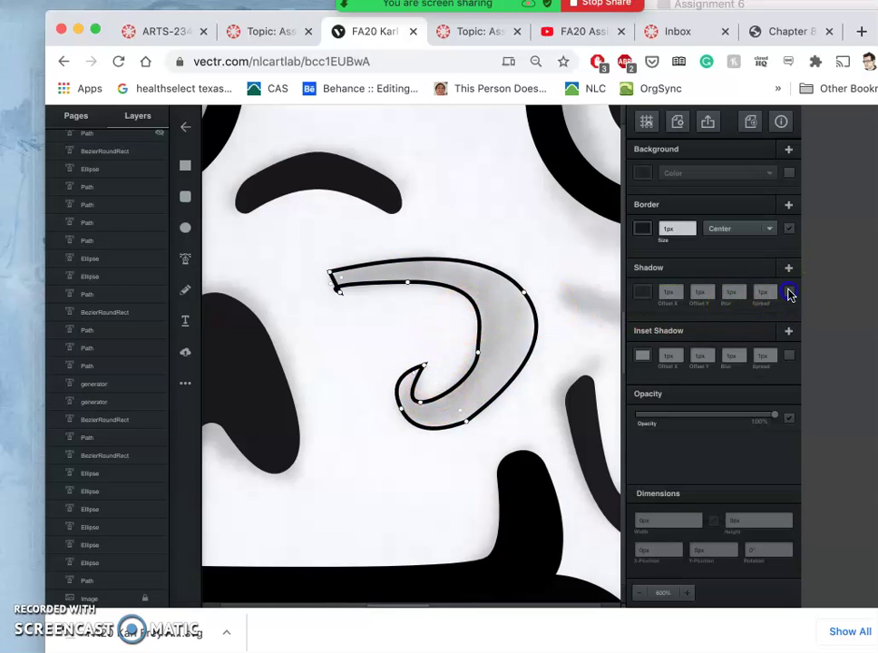
{"action": "left_click", "coordinate": [789, 229]}
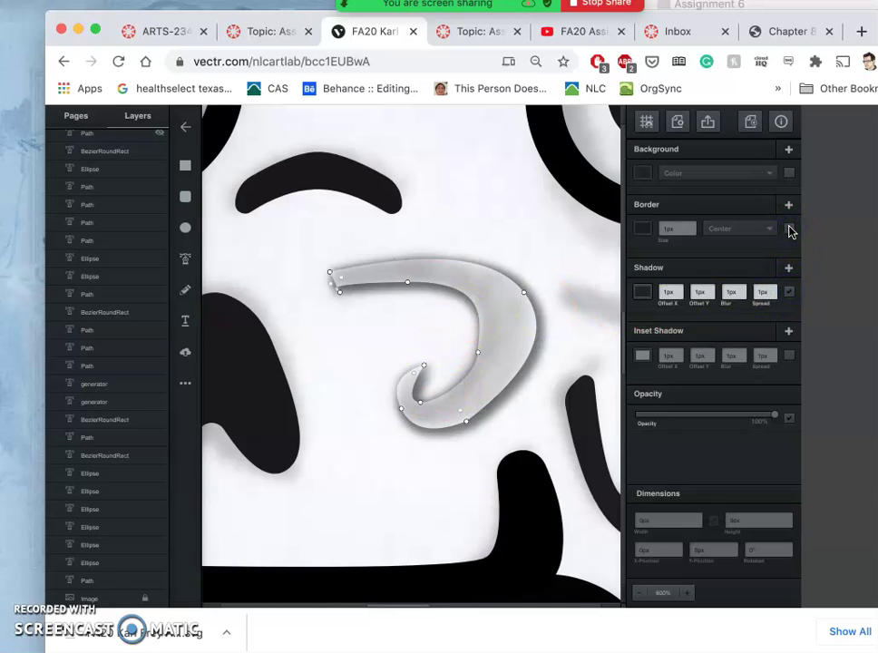
{"action": "left_click", "coordinate": [789, 230]}
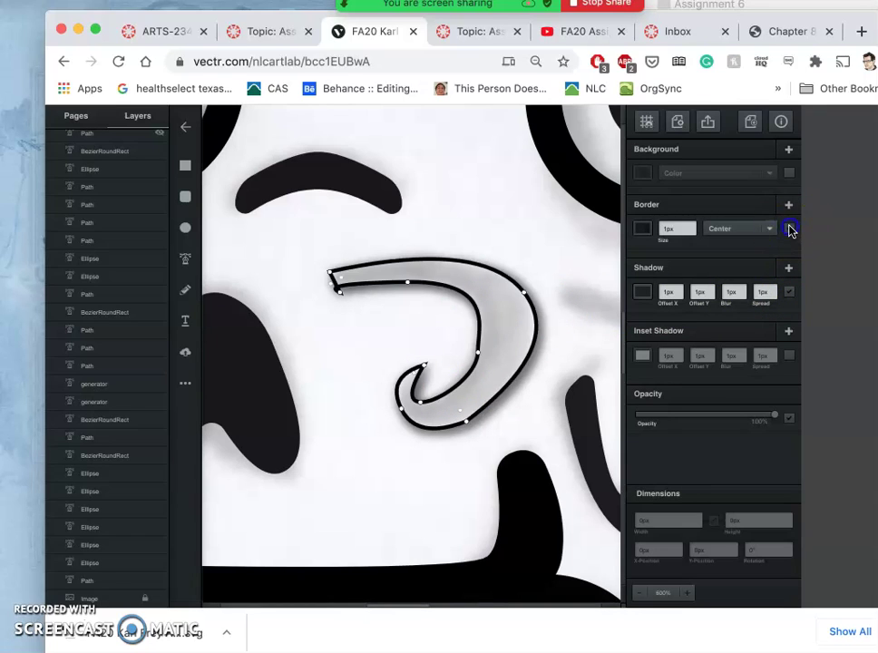
{"action": "left_click", "coordinate": [789, 230]}
{"action": "left_click", "coordinate": [791, 292]}
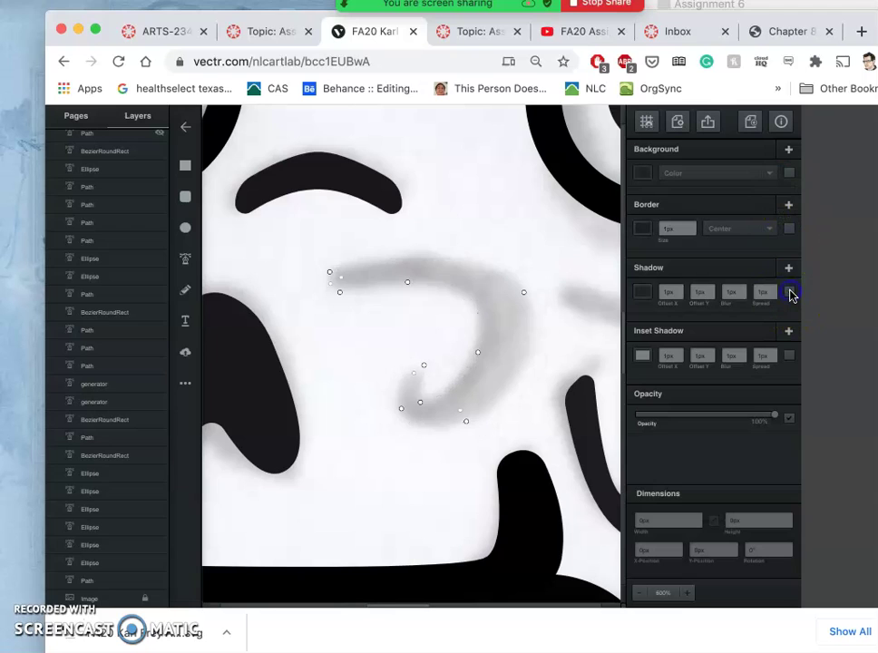
{"action": "left_click", "coordinate": [789, 174]}
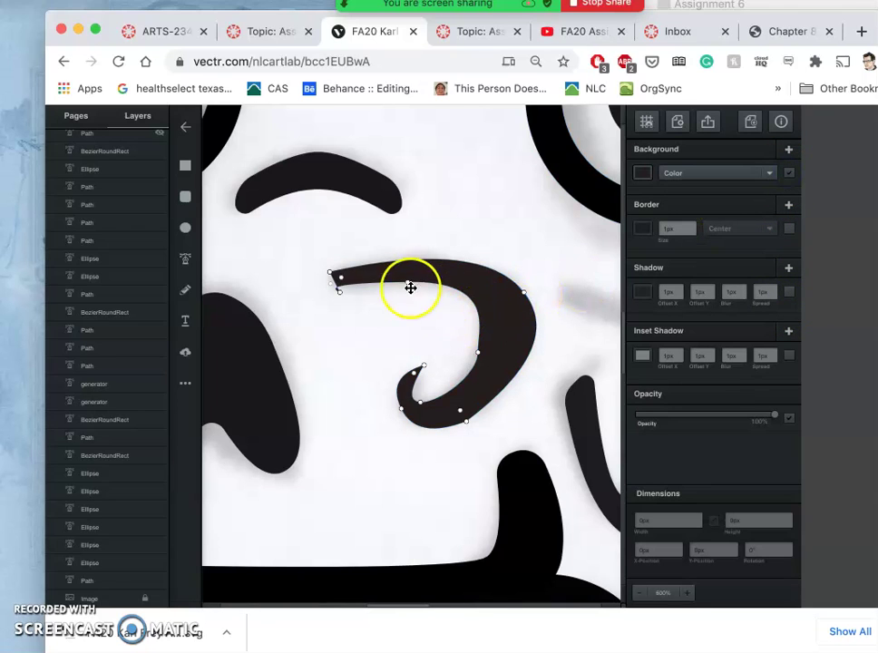
Step: Reshape the corner nodes at the curl's blunt upper end into a rounded tip
{"action": "left_click", "coordinate": [338, 292]}
{"action": "left_click", "coordinate": [392, 308]}
{"action": "left_click", "coordinate": [344, 280]}
{"action": "left_click", "coordinate": [344, 280]}
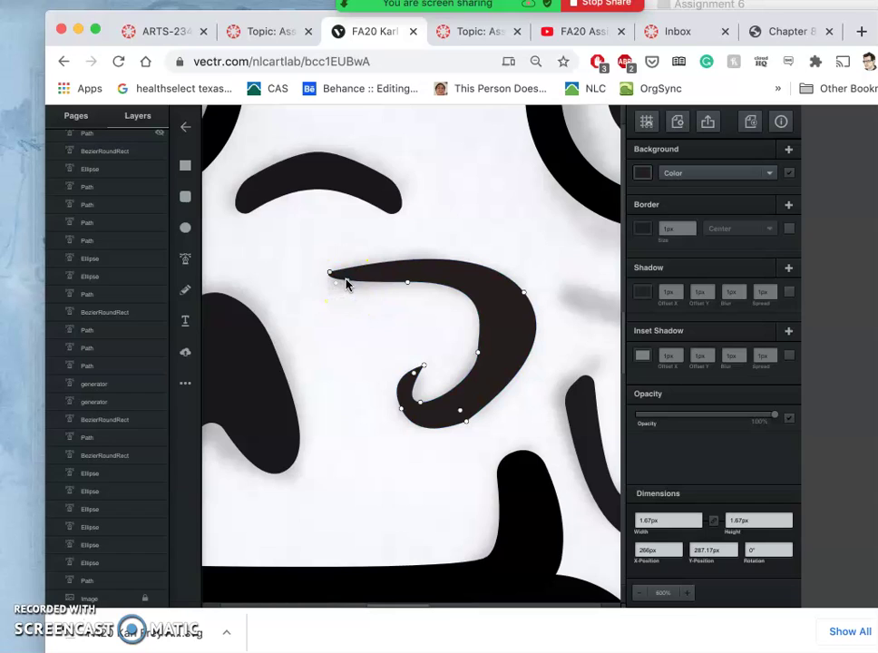
{"action": "left_click_drag", "start_coordinate": [344, 291], "coordinate": [483, 385]}
Step: Shift the nodes on the inner edge of the curl's bend outward to make the bend thinner
{"action": "left_click", "coordinate": [478, 353]}
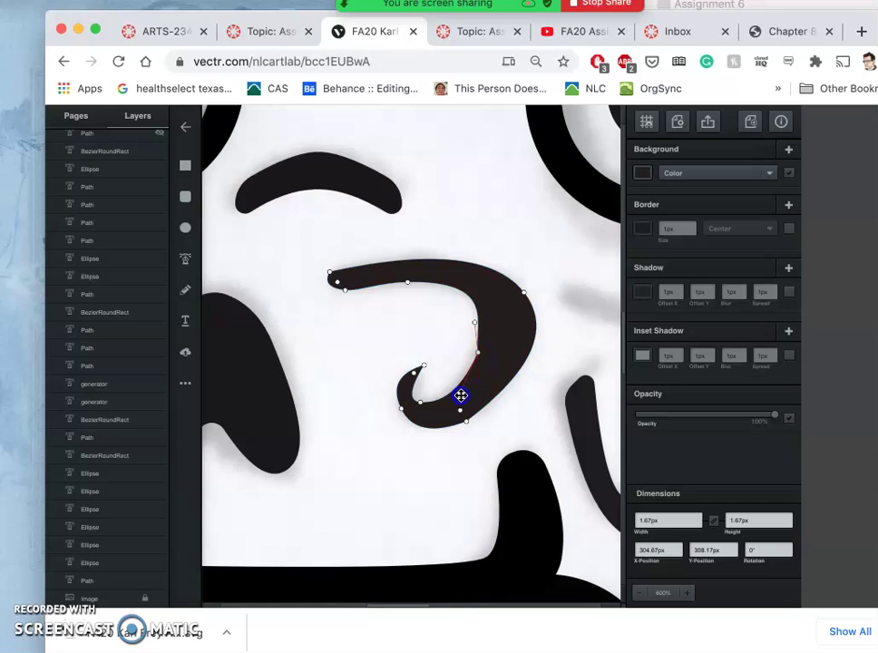
{"action": "left_click_drag", "start_coordinate": [461, 395], "coordinate": [461, 394]}
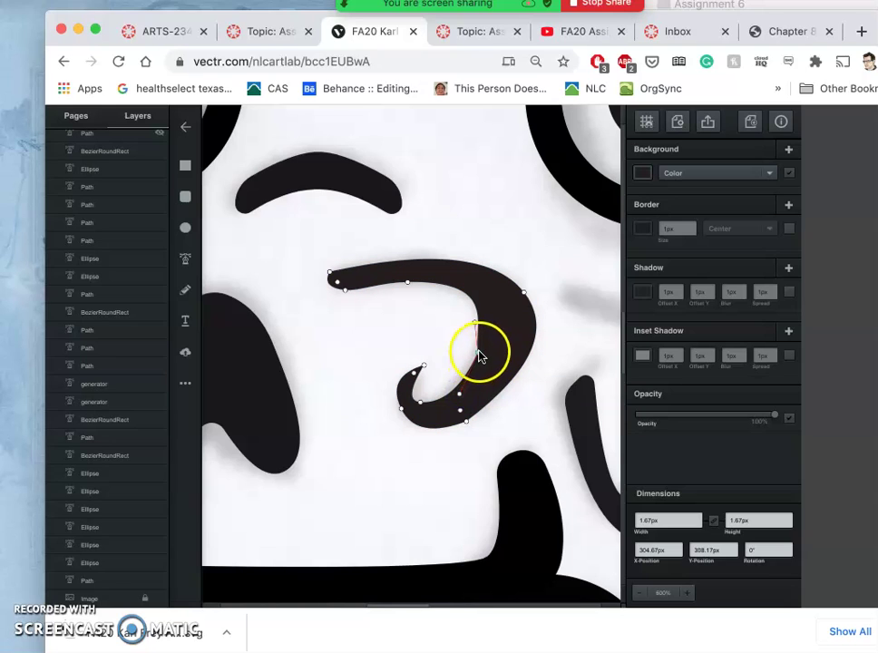
{"action": "mouse_move", "coordinate": [478, 318]}
{"action": "left_mouse_down"}
{"action": "mouse_move", "coordinate": [477, 309]}
{"action": "mouse_move", "coordinate": [488, 316]}
{"action": "mouse_move", "coordinate": [478, 317]}
{"action": "mouse_move", "coordinate": [486, 313]}
{"action": "left_mouse_up"}
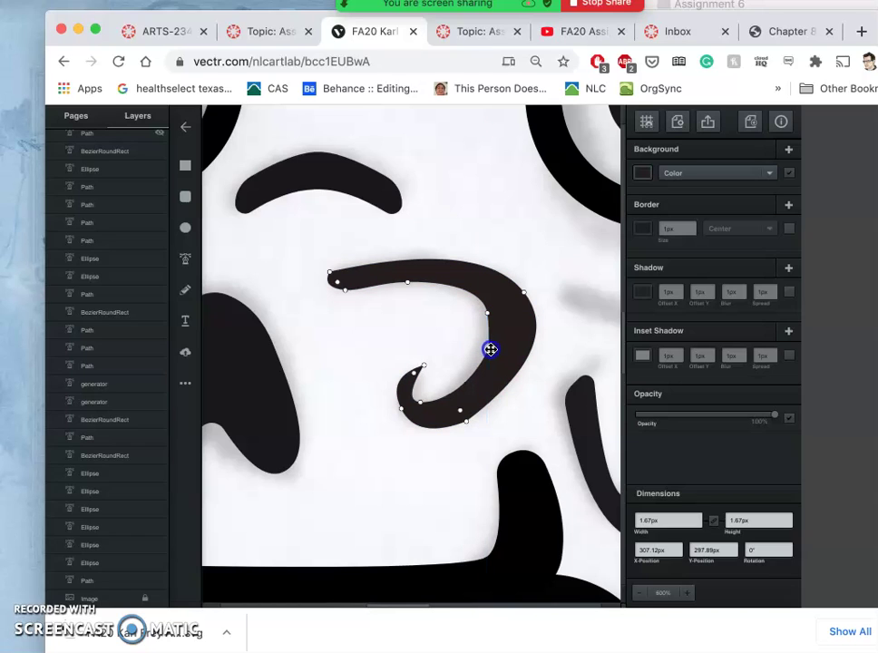
{"action": "left_click", "coordinate": [491, 346]}
Step: Smooth the upper node on the inner edge of the curl's bend with curve handles and shift it slightly outward
{"action": "left_click", "coordinate": [487, 317]}
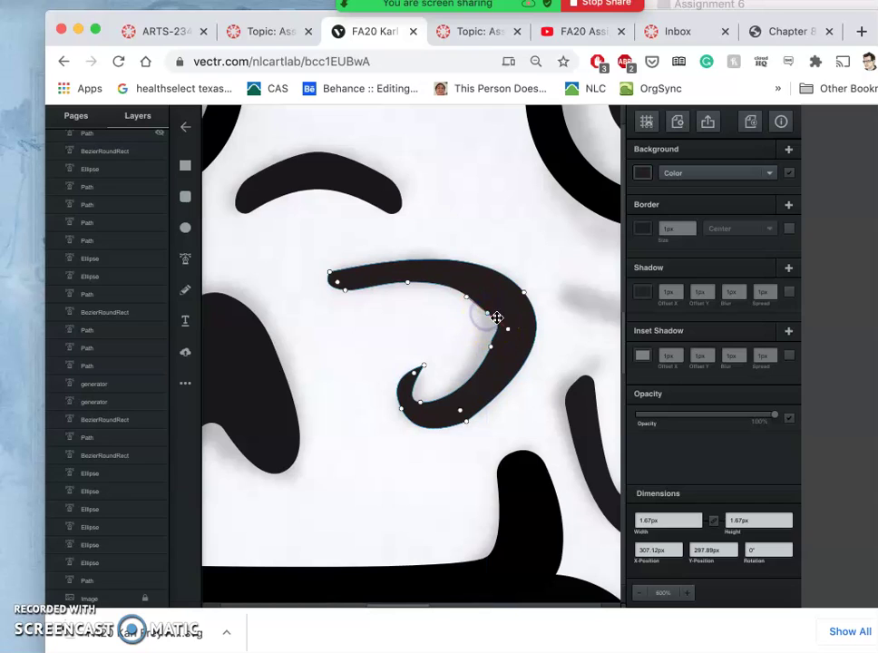
{"action": "left_click", "coordinate": [466, 296]}
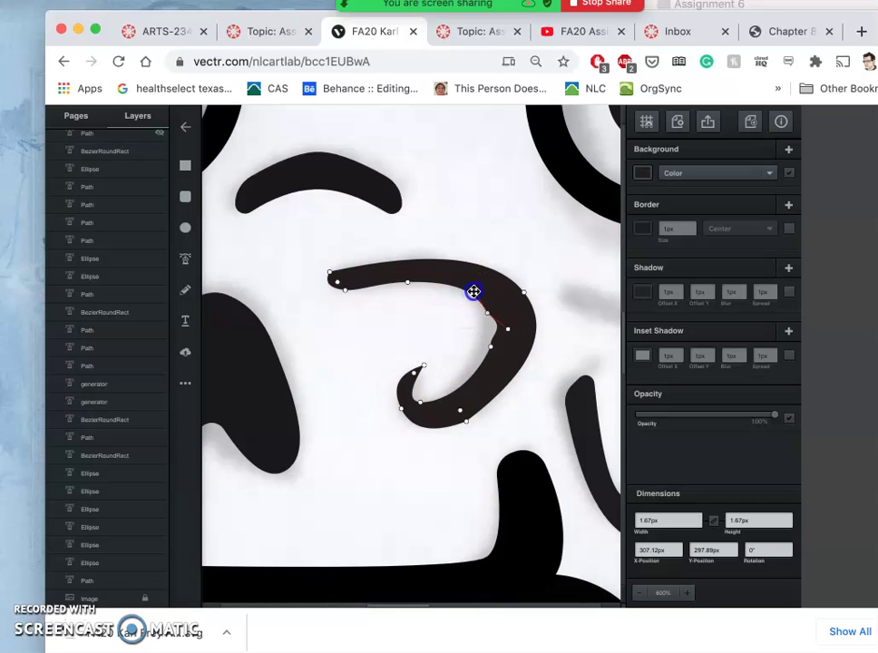
{"action": "left_click_drag", "start_coordinate": [490, 312], "coordinate": [499, 309]}
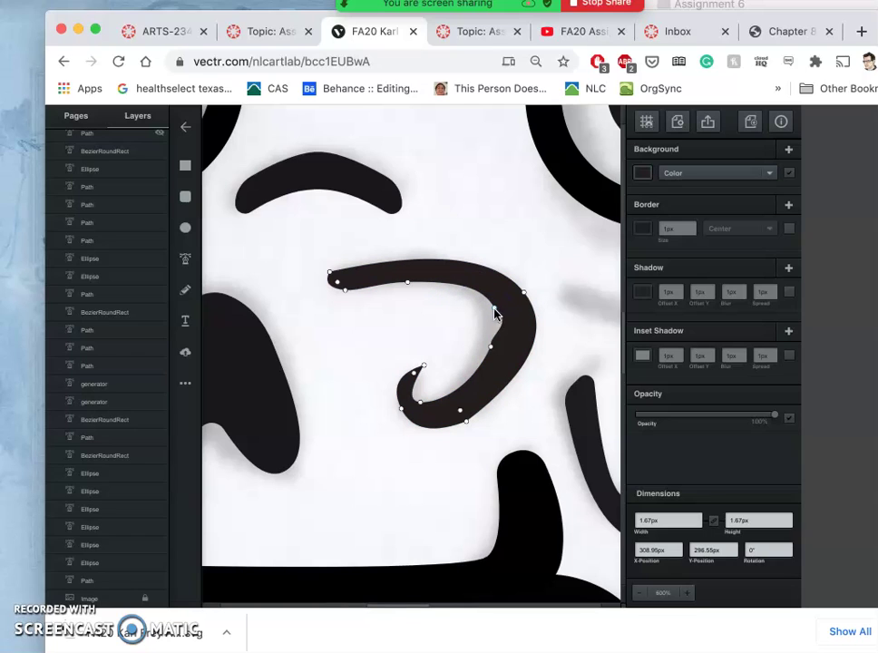
{"action": "left_click", "coordinate": [494, 310]}
Step: Give the lower node on the inner edge of the curl's bend a curve handle towards the hooked end, and finish node editing
{"action": "left_click", "coordinate": [492, 352]}
{"action": "left_click_drag", "start_coordinate": [490, 347], "coordinate": [459, 363]}
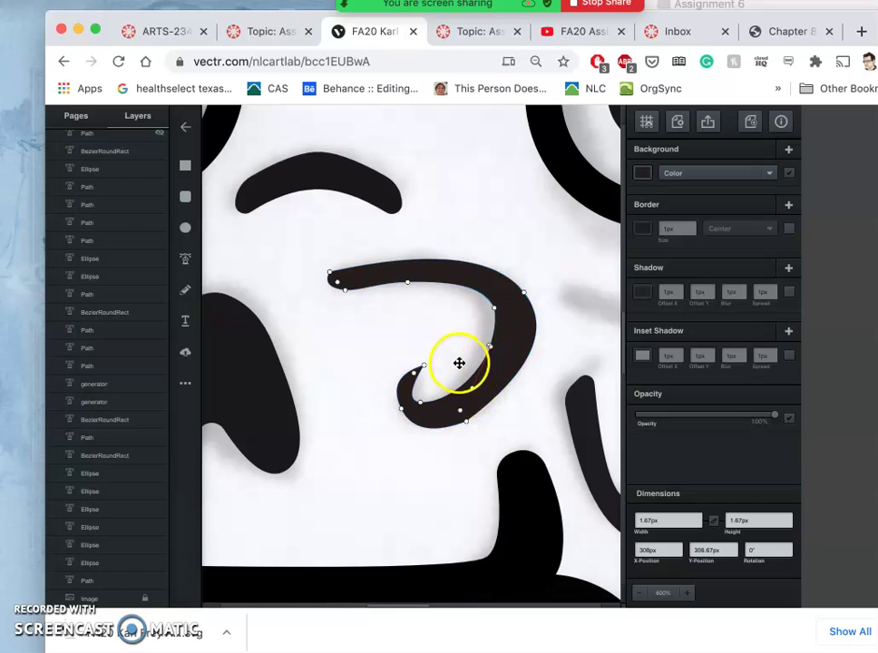
{"action": "left_click", "coordinate": [459, 363]}
{"action": "left_click", "coordinate": [451, 452]}
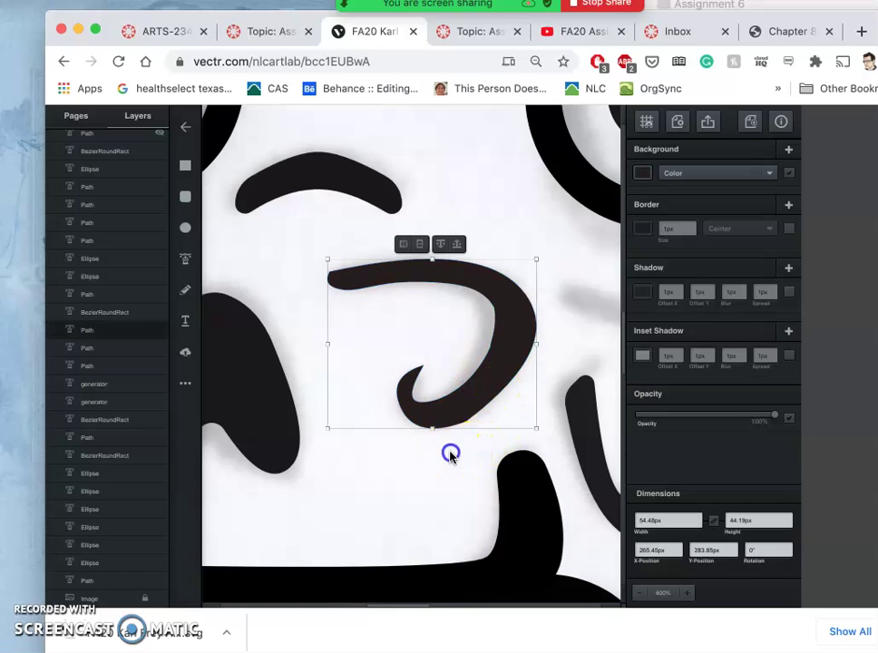
Step: Reopen the curl's nodes and smooth out the small kink at the lower inner node of the bend
{"action": "scroll", "coordinate": [473, 354], "scroll_direction": "up", "scroll_amount": 2}
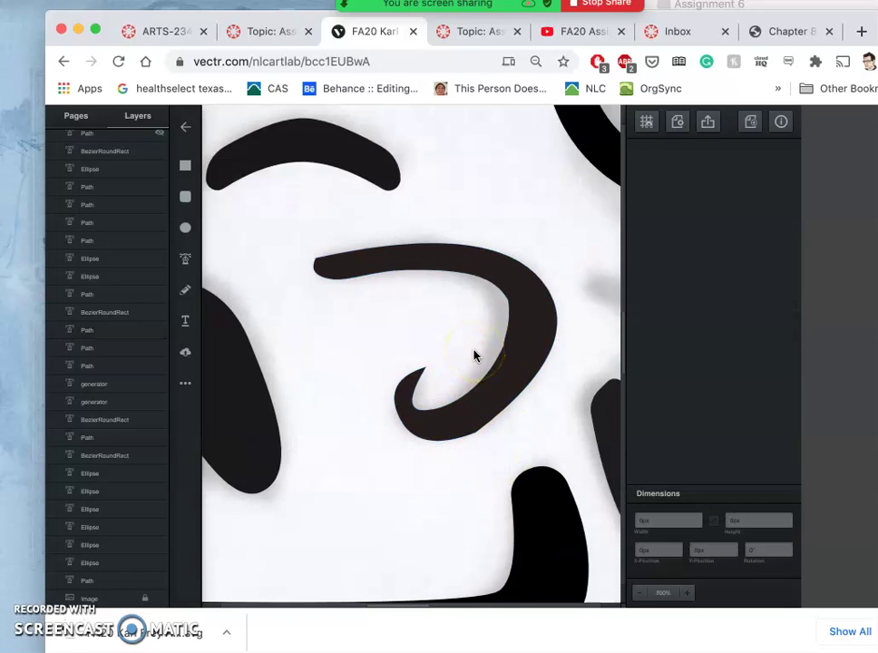
{"action": "scroll", "coordinate": [474, 355], "scroll_direction": "up", "scroll_amount": 2}
{"action": "left_click_drag", "start_coordinate": [506, 325], "coordinate": [284, 246]}
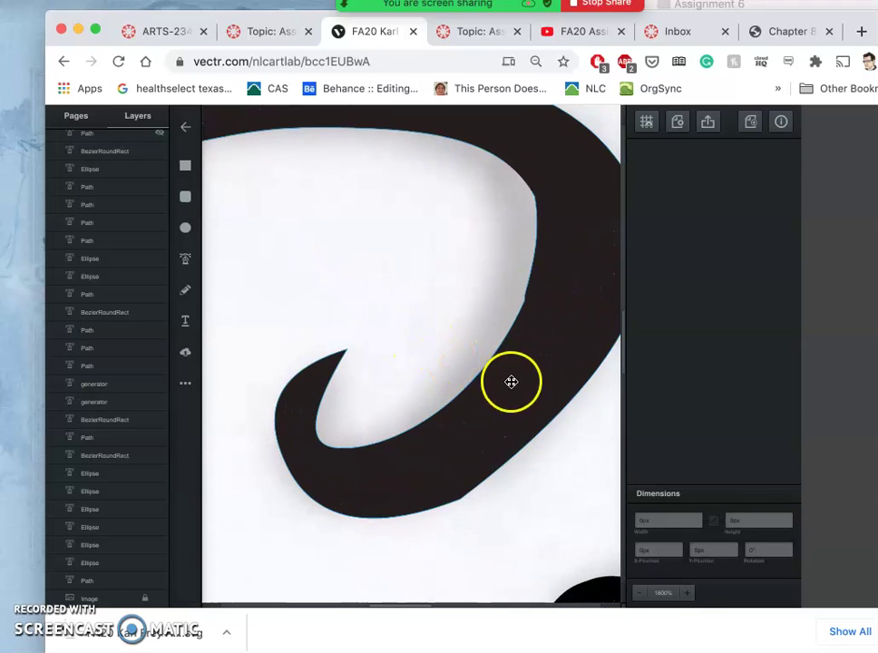
{"action": "left_click", "coordinate": [526, 347]}
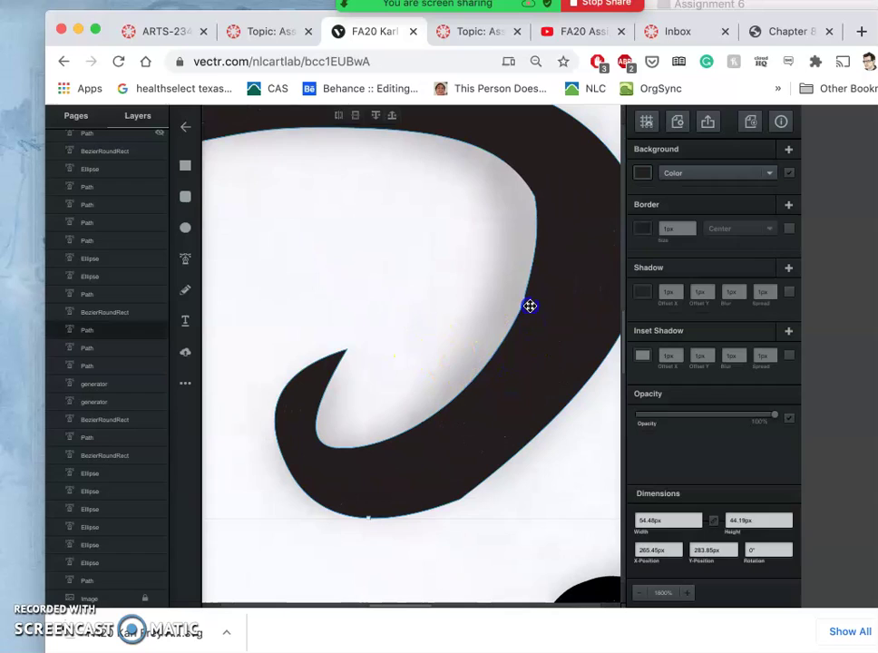
{"action": "double_click", "coordinate": [529, 305]}
{"action": "left_click", "coordinate": [524, 300]}
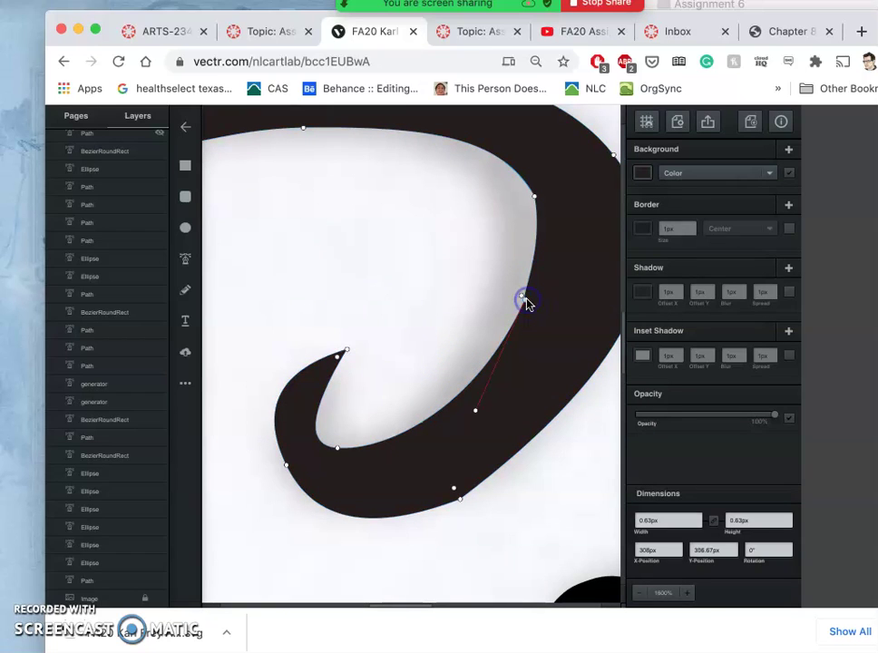
{"action": "left_click", "coordinate": [524, 301]}
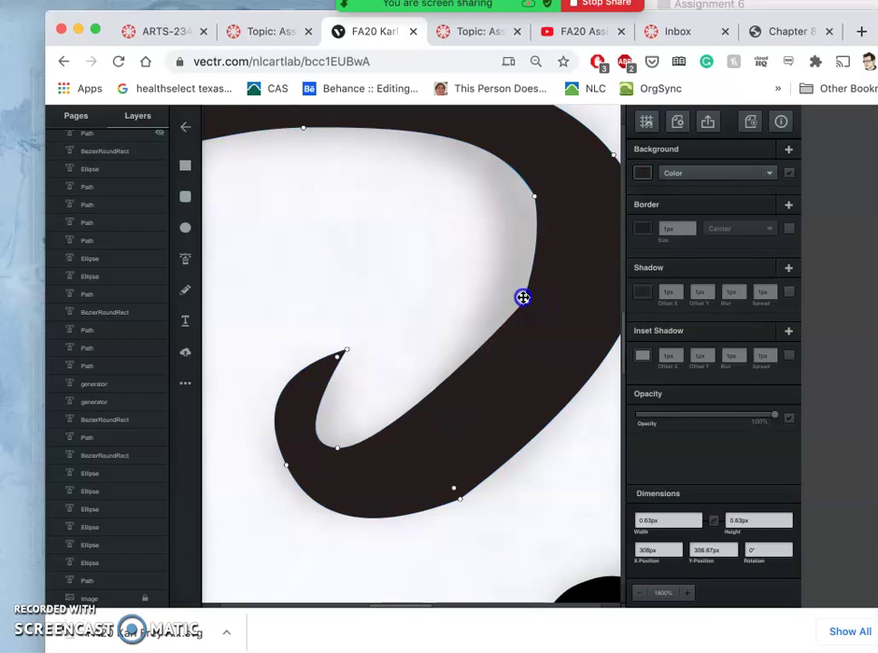
{"action": "left_click", "coordinate": [524, 300]}
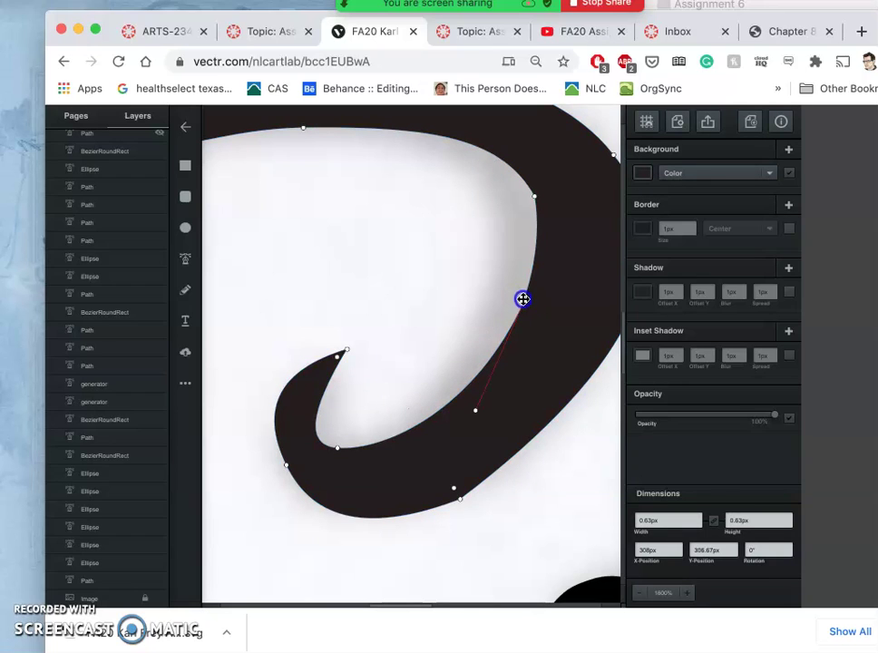
{"action": "left_click_drag", "start_coordinate": [524, 300], "coordinate": [526, 342]}
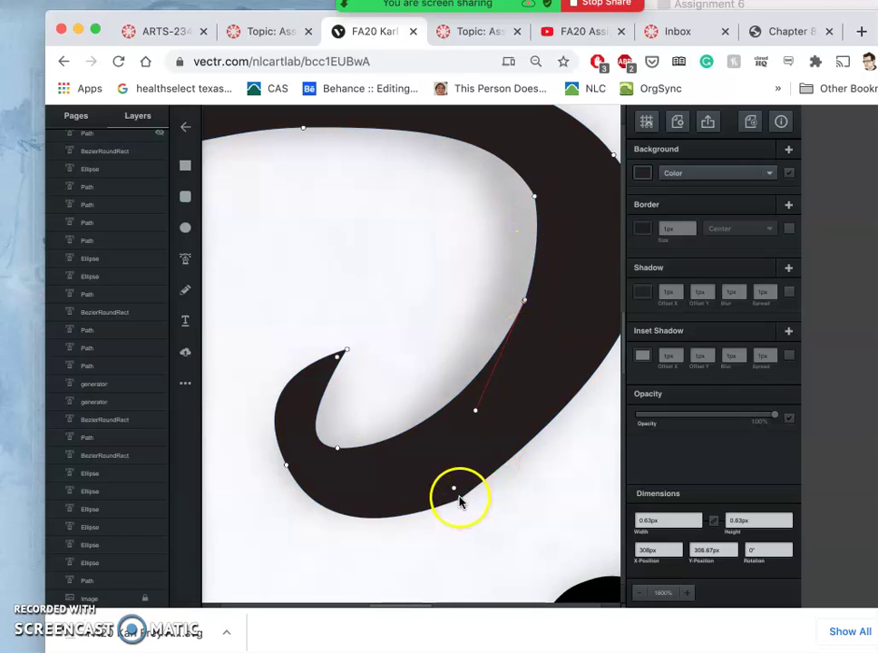
Step: Turn the corner node on the curl's lower outer edge into a curve by pulling out and adjusting handles on both sides
{"action": "left_click_drag", "start_coordinate": [460, 501], "coordinate": [459, 499]}
{"action": "left_click", "coordinate": [459, 501]}
{"action": "left_click_drag", "start_coordinate": [378, 575], "coordinate": [427, 517]}
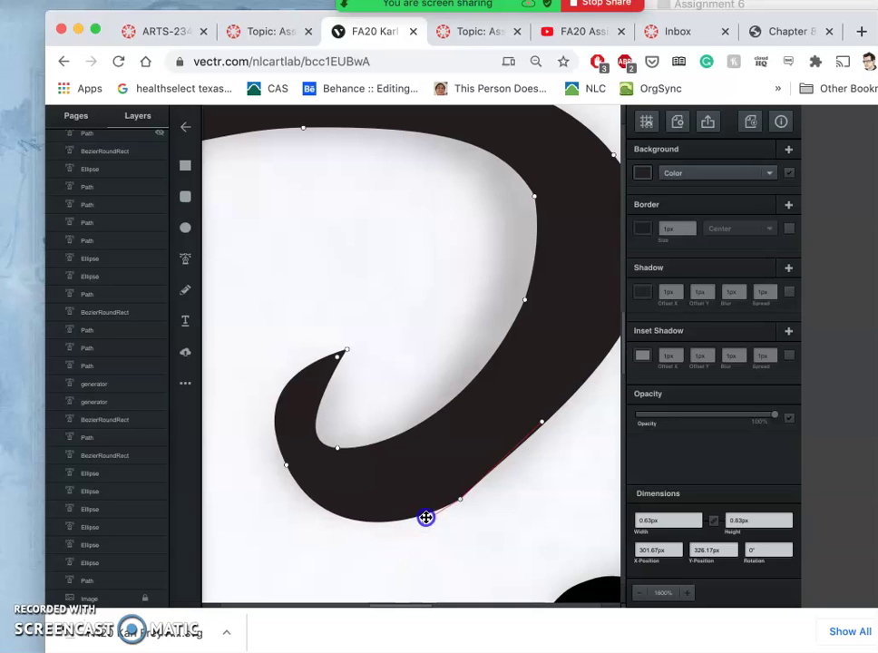
{"action": "left_click", "coordinate": [541, 424]}
{"action": "left_click_drag", "start_coordinate": [543, 430], "coordinate": [533, 442]}
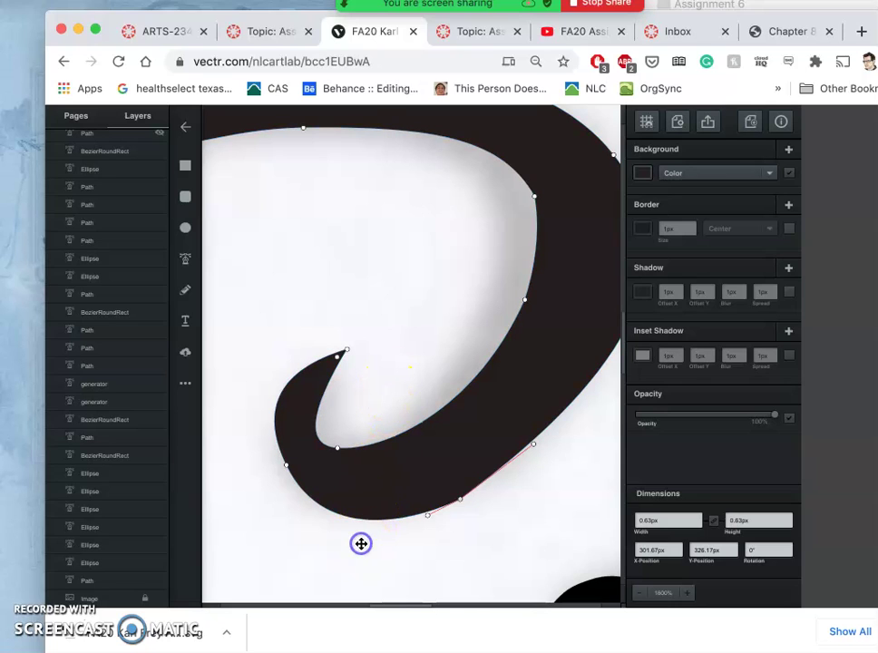
{"action": "left_click", "coordinate": [364, 545]}
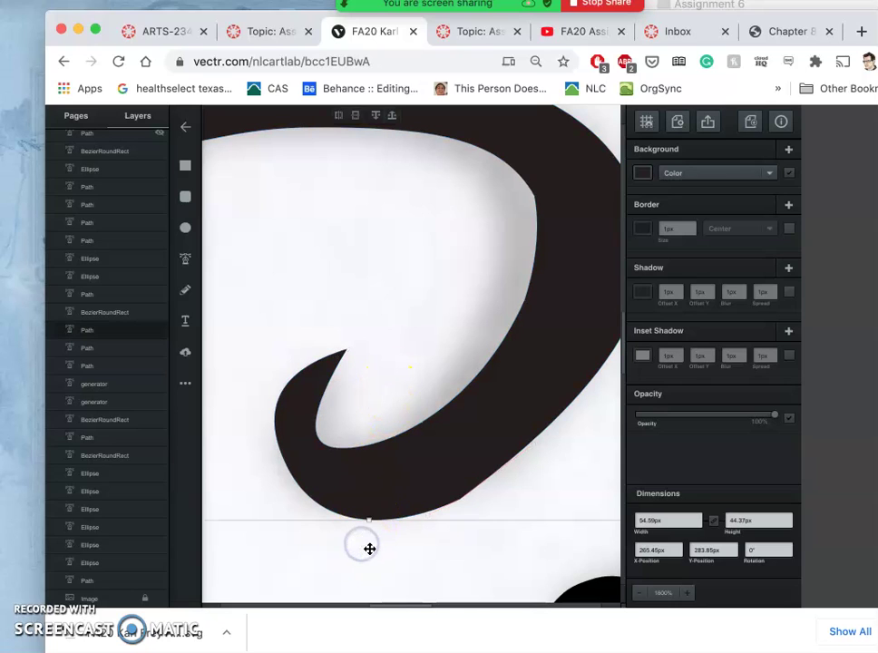
Step: Refine the handle on the curl's lower outer node so the bottom edge flows into the diagonal, and finish node editing
{"action": "double_click", "coordinate": [465, 466]}
{"action": "left_click", "coordinate": [462, 498]}
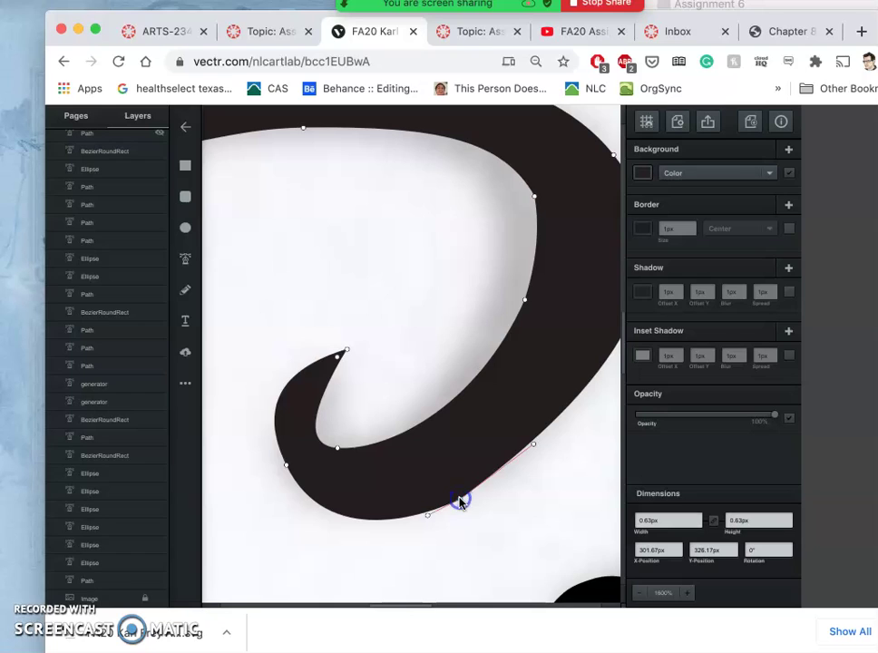
{"action": "left_click_drag", "start_coordinate": [428, 517], "coordinate": [423, 533]}
{"action": "left_click", "coordinate": [467, 534]}
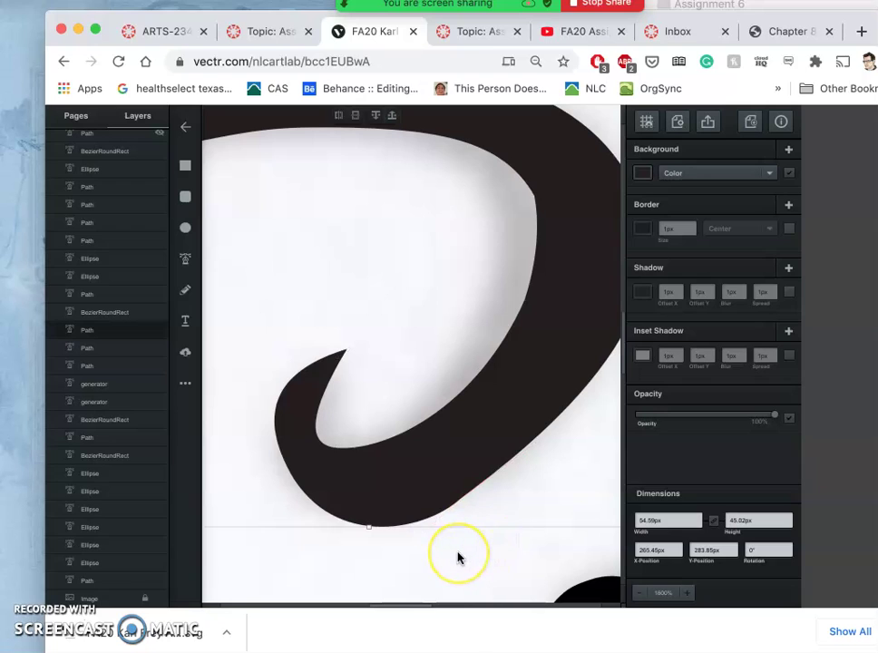
{"action": "left_click", "coordinate": [447, 526]}
{"action": "left_click", "coordinate": [443, 505]}
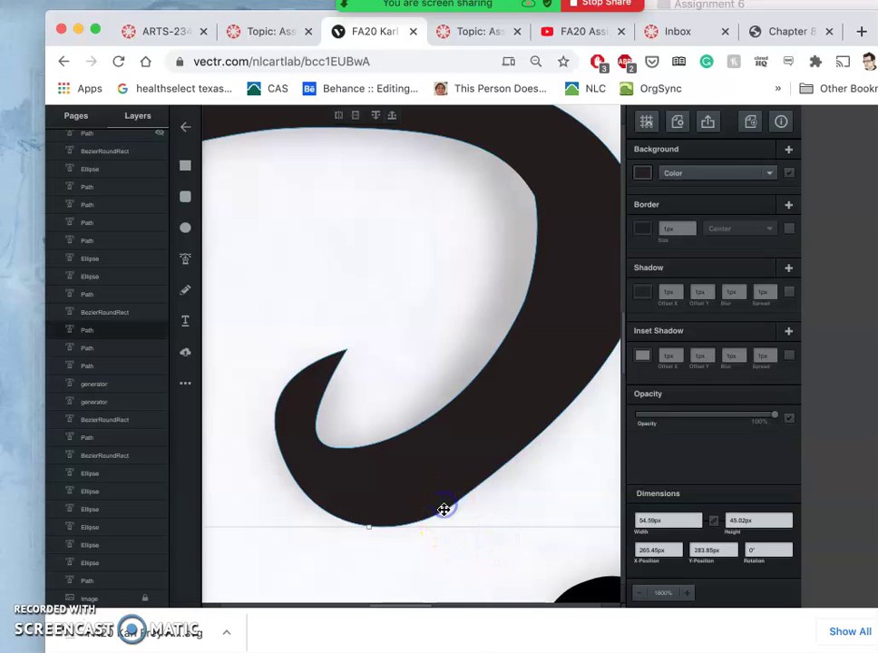
{"action": "double_click", "coordinate": [429, 481]}
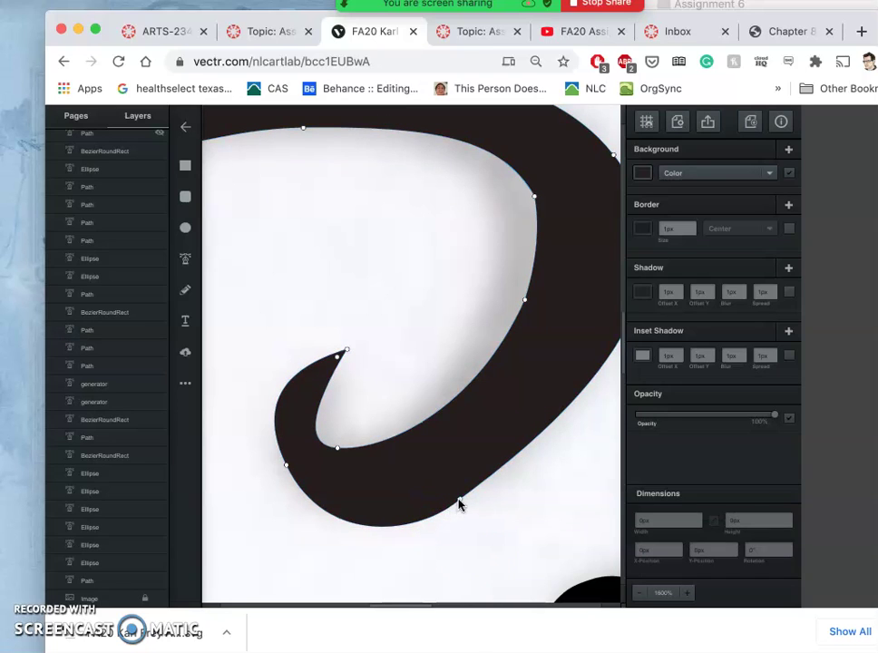
{"action": "left_click", "coordinate": [460, 500]}
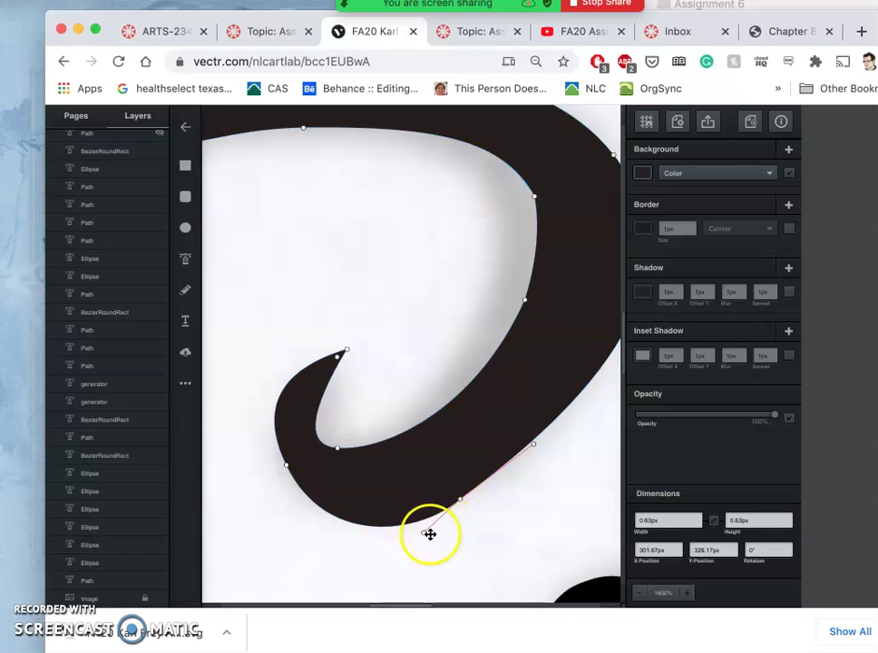
{"action": "left_click_drag", "start_coordinate": [424, 536], "coordinate": [442, 514]}
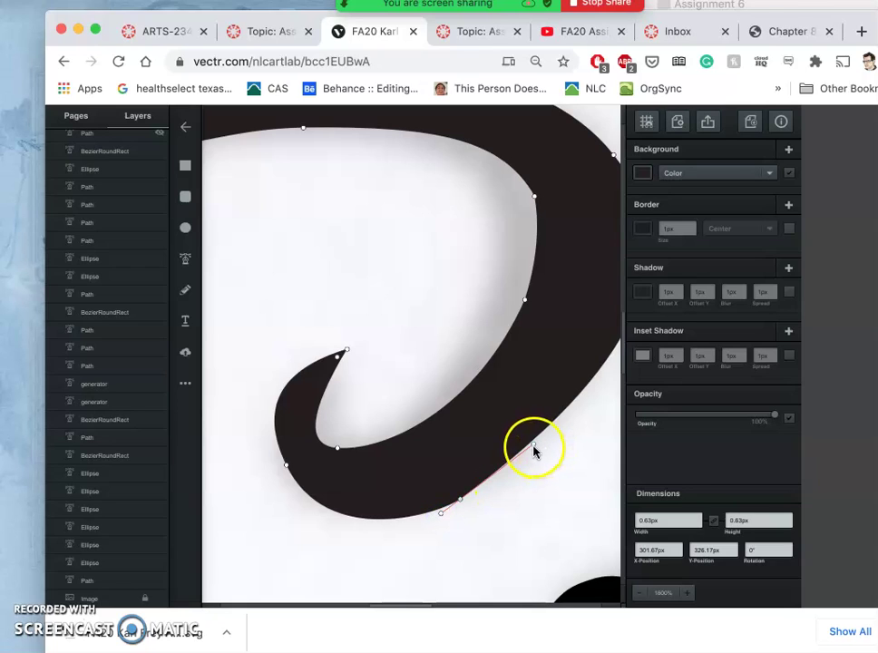
{"action": "left_click", "coordinate": [519, 482]}
{"action": "left_click", "coordinate": [492, 538]}
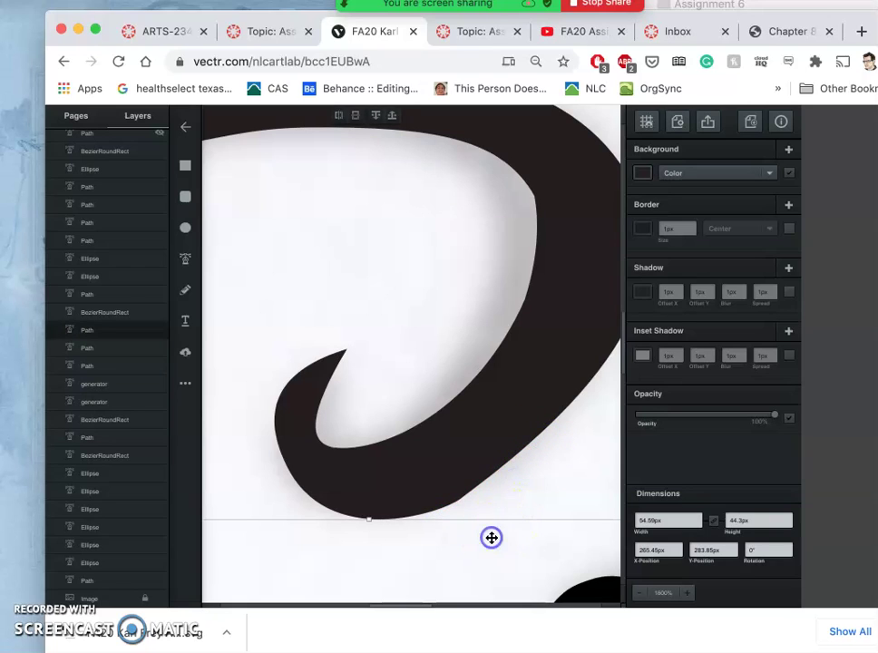
Step: Check the whole head with the sketch shown and hidden, leaving the locked Image layer hidden
{"action": "scroll", "coordinate": [425, 541], "scroll_direction": "down", "scroll_amount": 10}
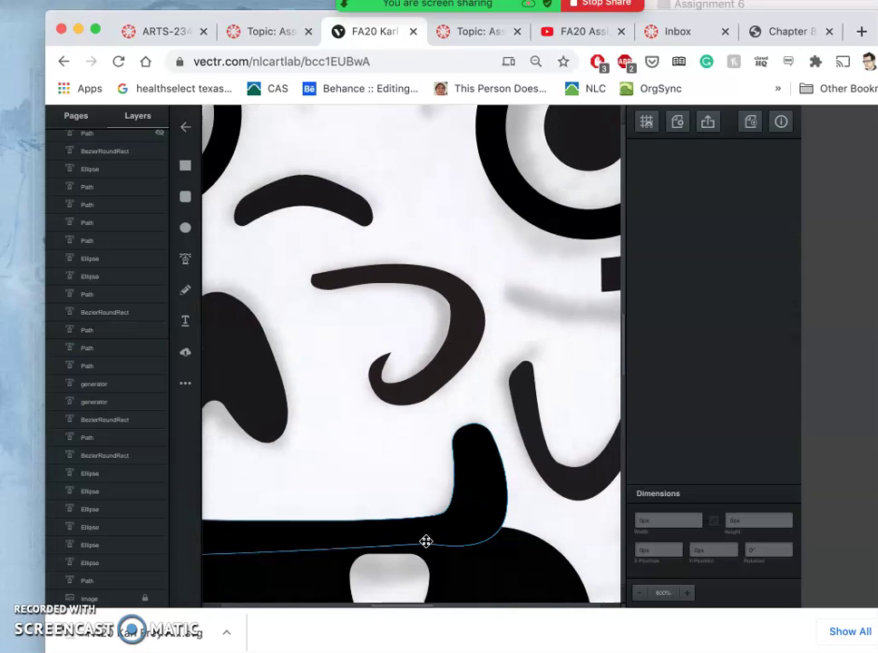
{"action": "scroll", "coordinate": [426, 545], "scroll_direction": "down", "scroll_amount": 3}
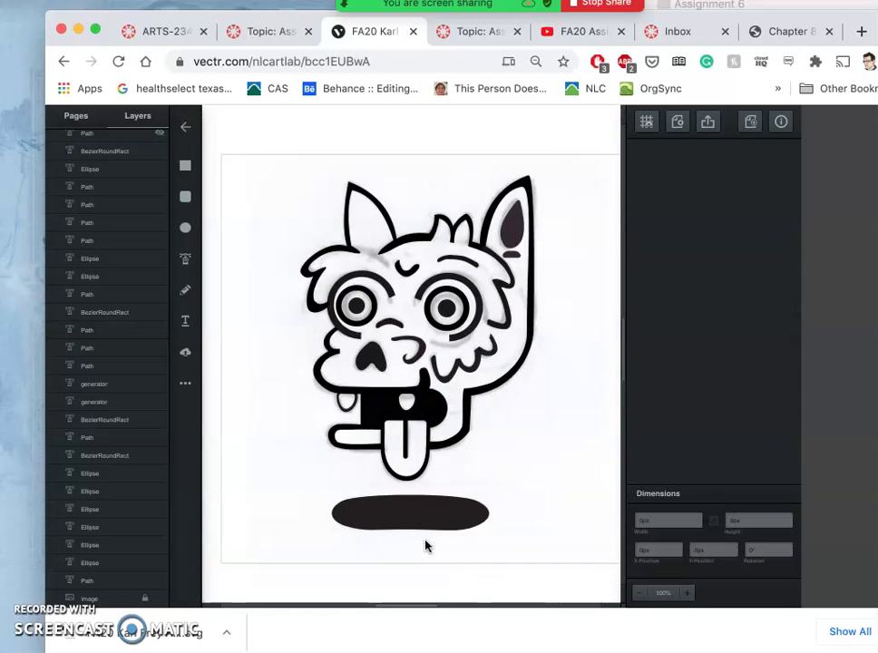
{"action": "scroll", "coordinate": [425, 545], "scroll_direction": "up", "scroll_amount": 3}
{"action": "left_click", "coordinate": [415, 467]}
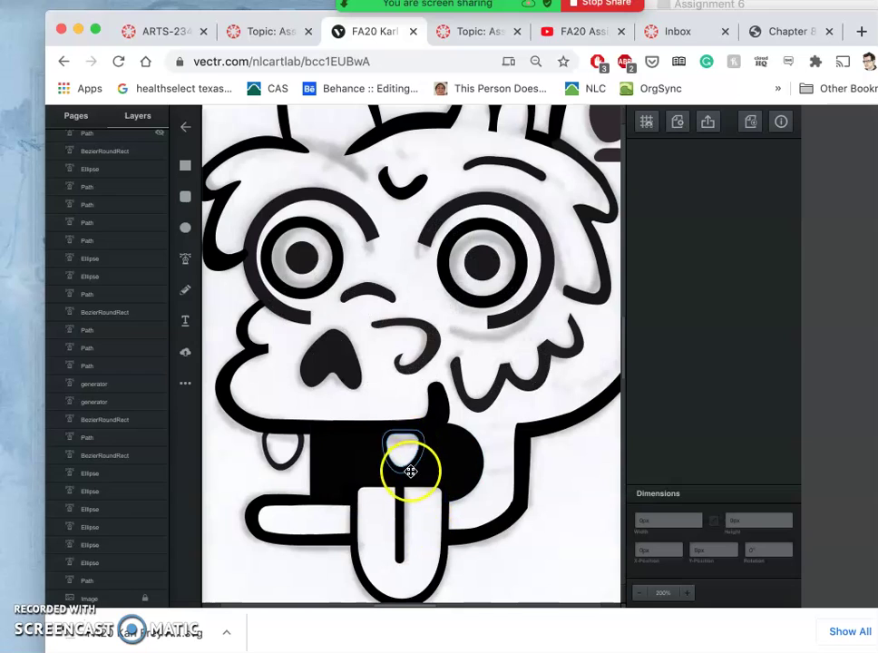
{"action": "scroll", "coordinate": [492, 524], "scroll_direction": "down", "scroll_amount": 3}
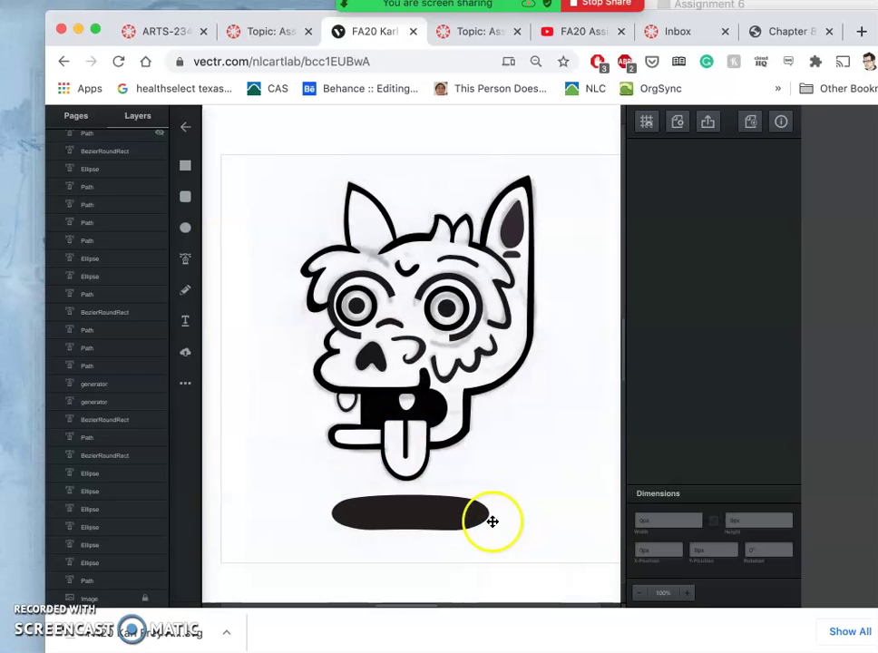
{"action": "left_click", "coordinate": [156, 599]}
{"action": "left_click", "coordinate": [156, 600]}
{"action": "left_click", "coordinate": [156, 600]}
{"action": "left_click", "coordinate": [156, 599]}
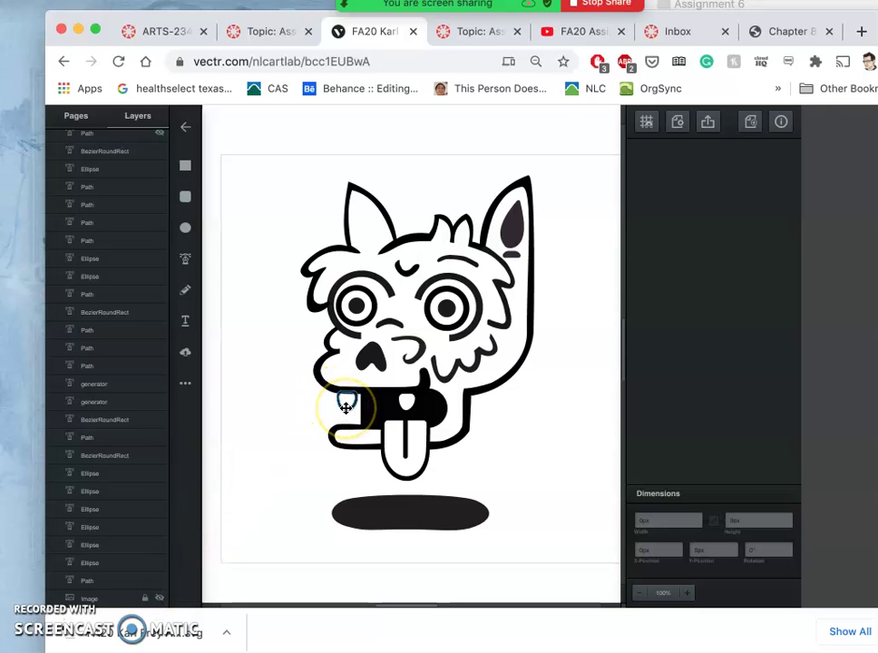
Step: Open the front tooth's dark outline shape for node editing and pull its bottom node slightly downward to thicken the tip
{"action": "scroll", "coordinate": [345, 408], "scroll_direction": "up", "scroll_amount": 5}
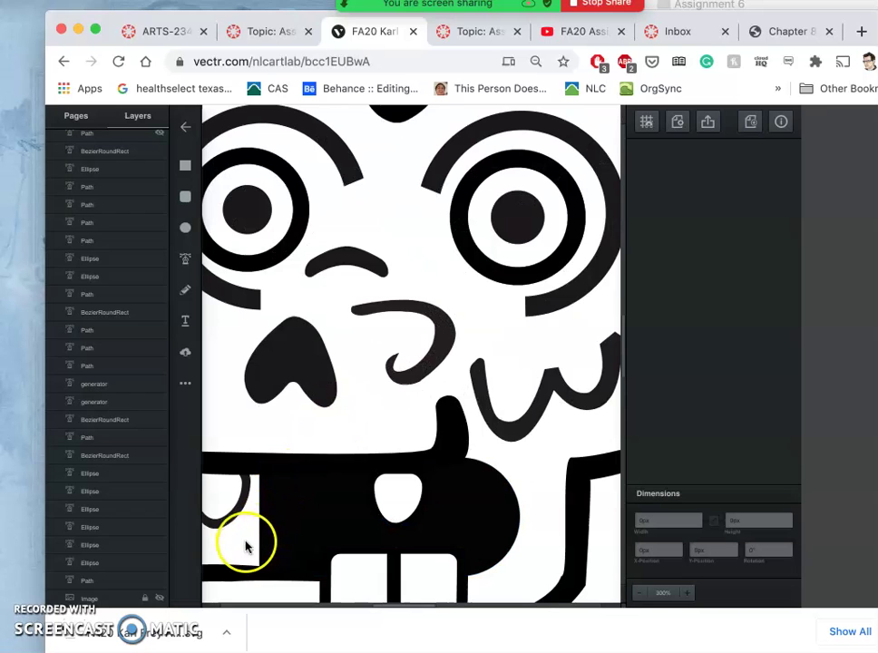
{"action": "left_click_drag", "start_coordinate": [263, 535], "coordinate": [362, 518]}
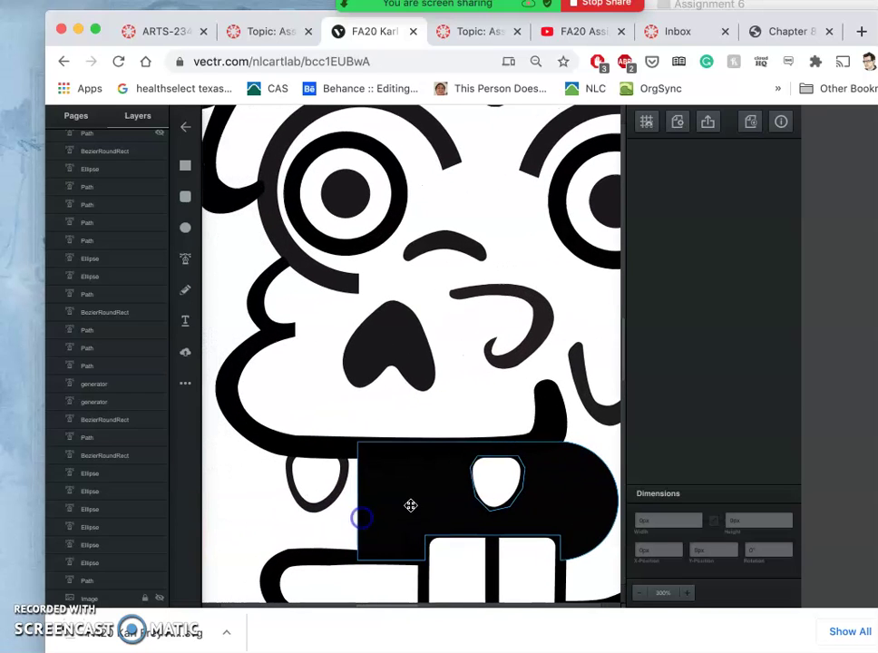
{"action": "left_click", "coordinate": [478, 488]}
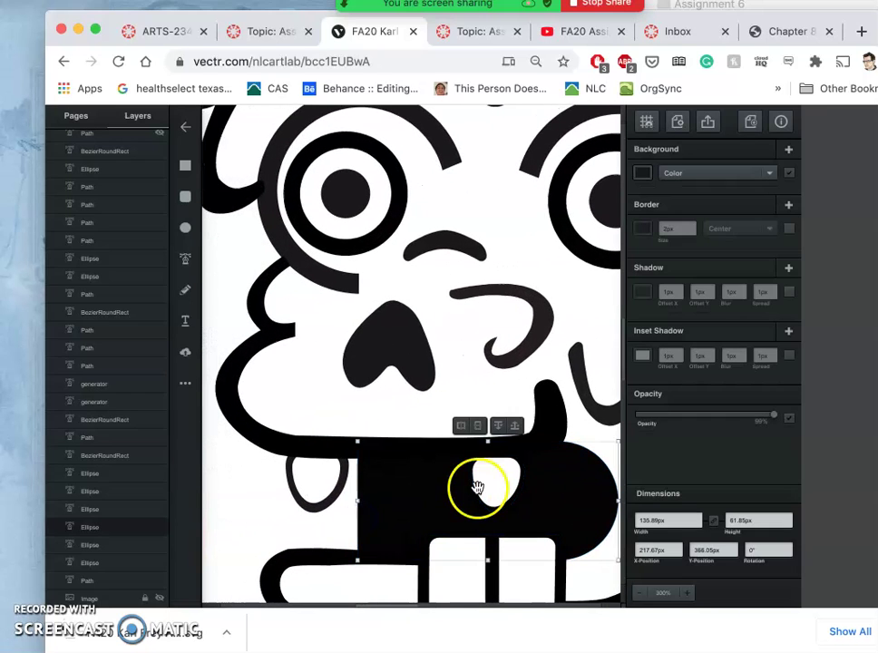
{"action": "left_click", "coordinate": [314, 504]}
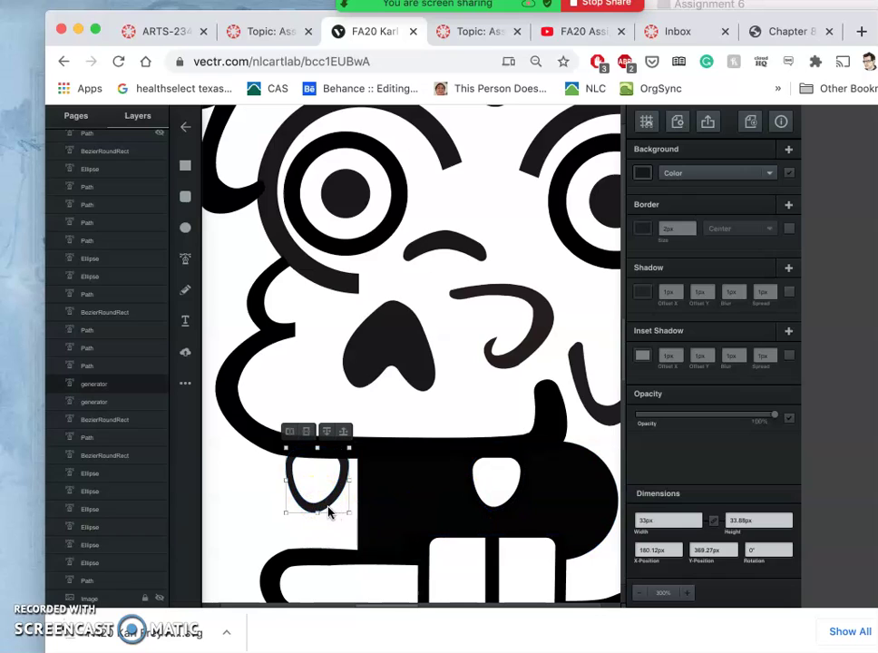
{"action": "double_click", "coordinate": [324, 506]}
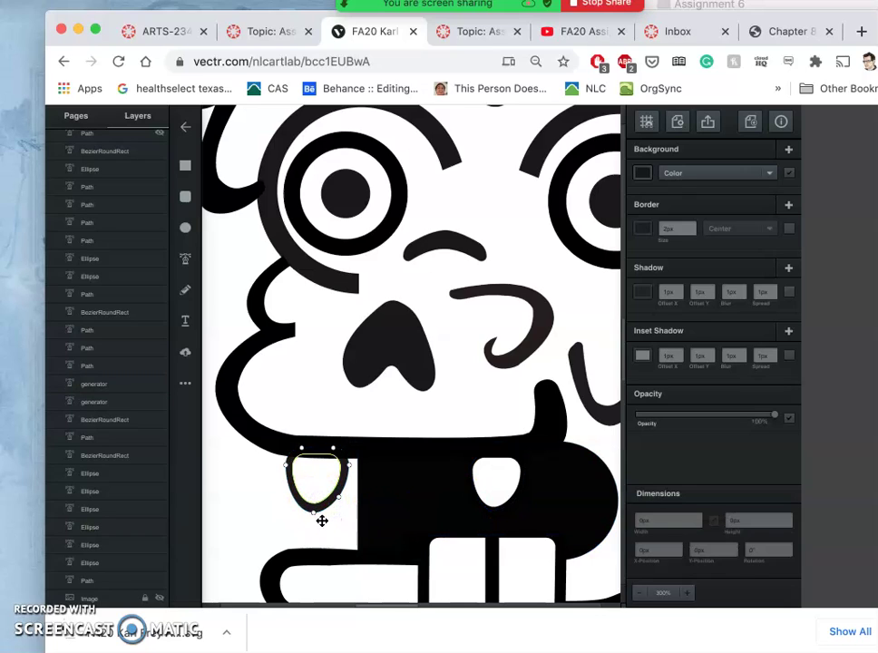
{"action": "left_click_drag", "start_coordinate": [312, 513], "coordinate": [313, 515]}
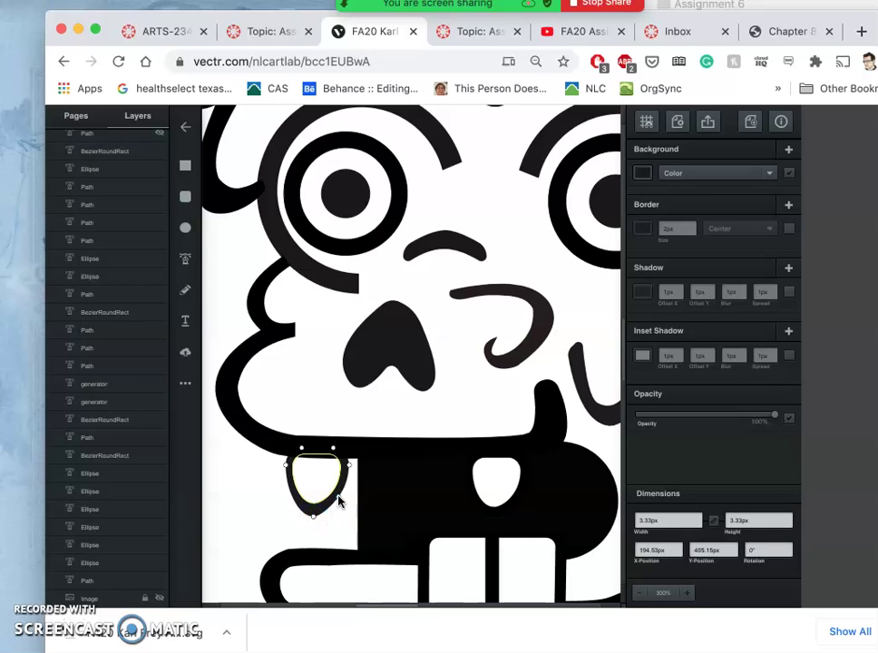
Step: Move the front tooth outline's side nodes and two upper corner nodes slightly outward to even its thickness, and finish node editing
{"action": "left_click_drag", "start_coordinate": [337, 497], "coordinate": [351, 464]}
{"action": "left_click", "coordinate": [284, 464]}
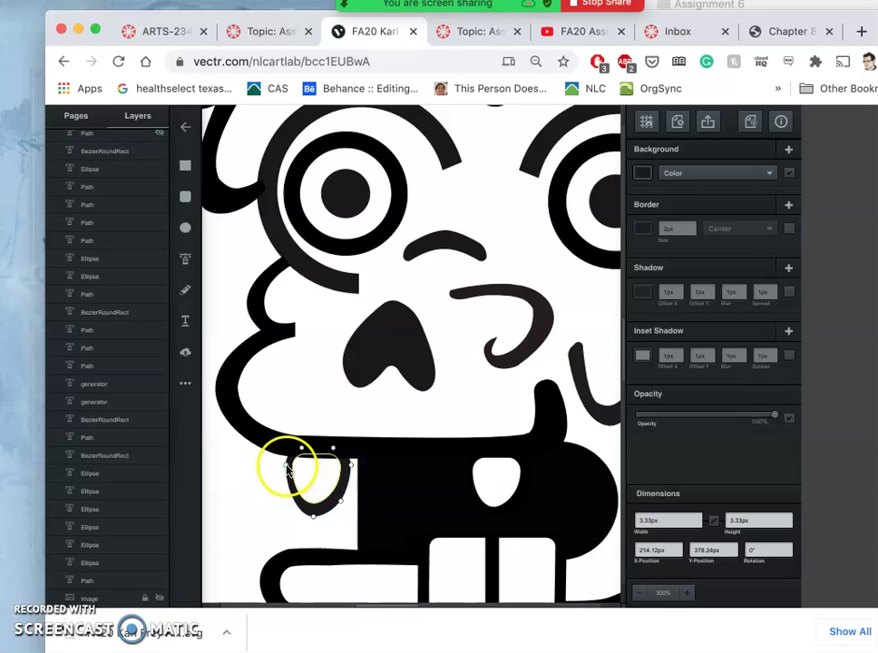
{"action": "left_click_drag", "start_coordinate": [284, 465], "coordinate": [284, 464]}
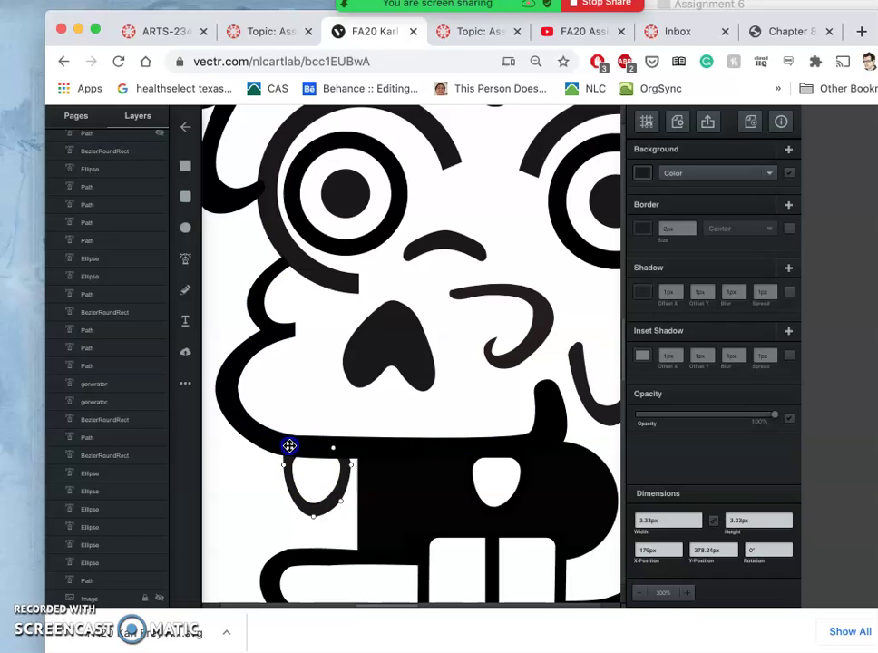
{"action": "left_click_drag", "start_coordinate": [289, 445], "coordinate": [345, 443]}
{"action": "left_click", "coordinate": [337, 490]}
{"action": "left_click", "coordinate": [313, 477]}
{"action": "left_click", "coordinate": [267, 520]}
Step: Enlarge the front tooth's white inner shape to about 25.6 by 28 px by extending its upper corner, and deselect it
{"action": "left_click", "coordinate": [313, 478]}
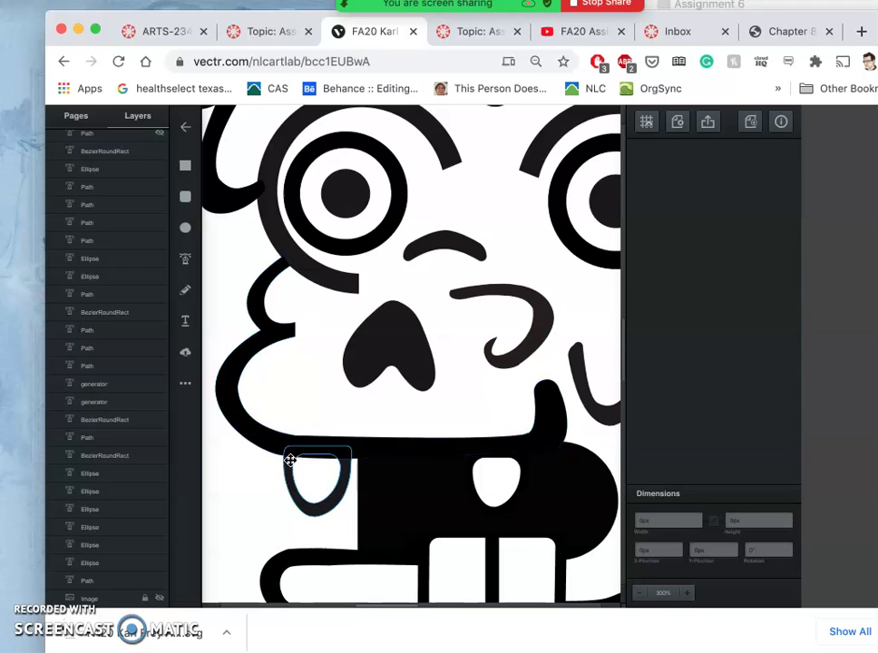
{"action": "left_click", "coordinate": [290, 464]}
{"action": "left_click", "coordinate": [307, 473]}
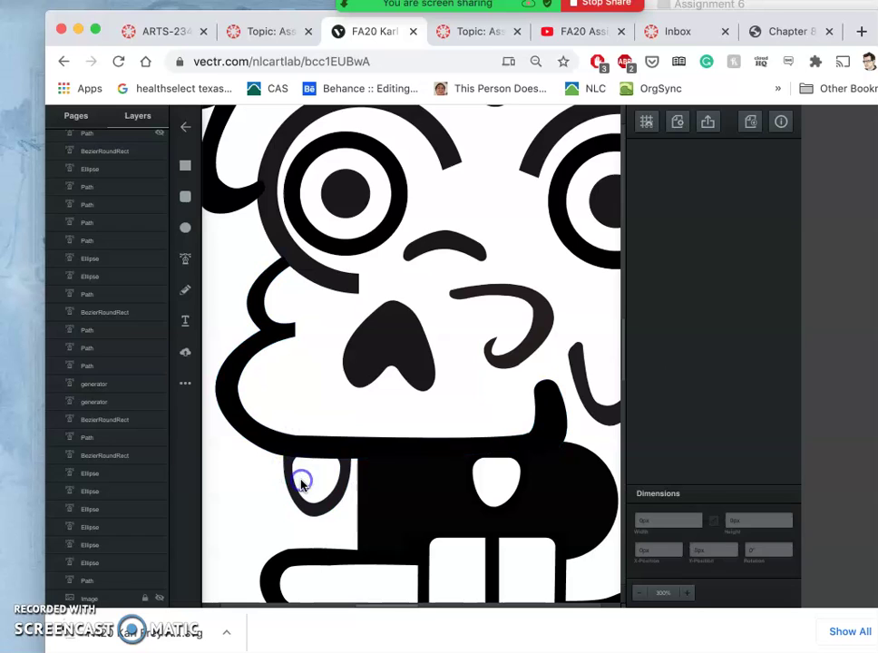
{"action": "left_click", "coordinate": [320, 505]}
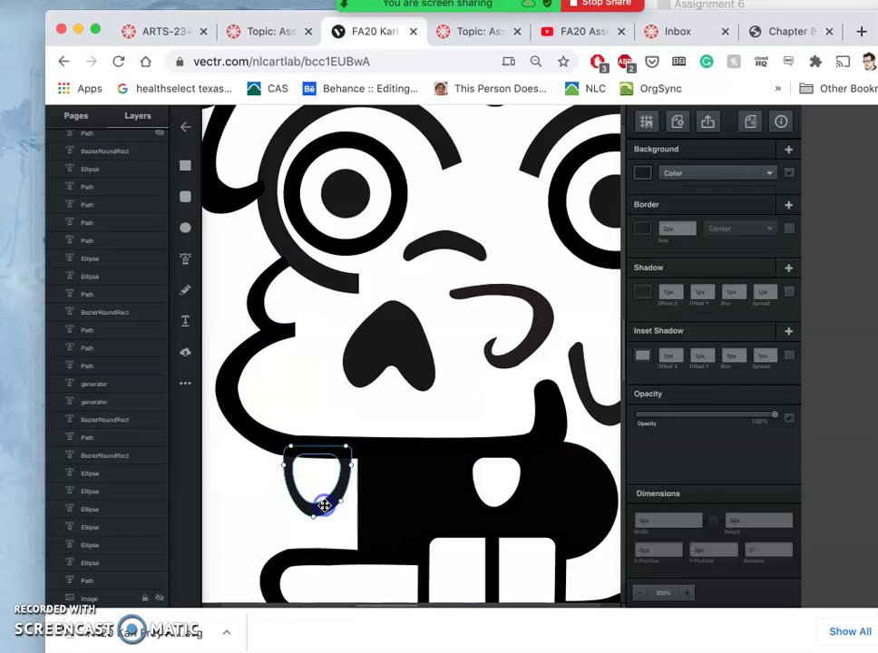
{"action": "left_click", "coordinate": [315, 492]}
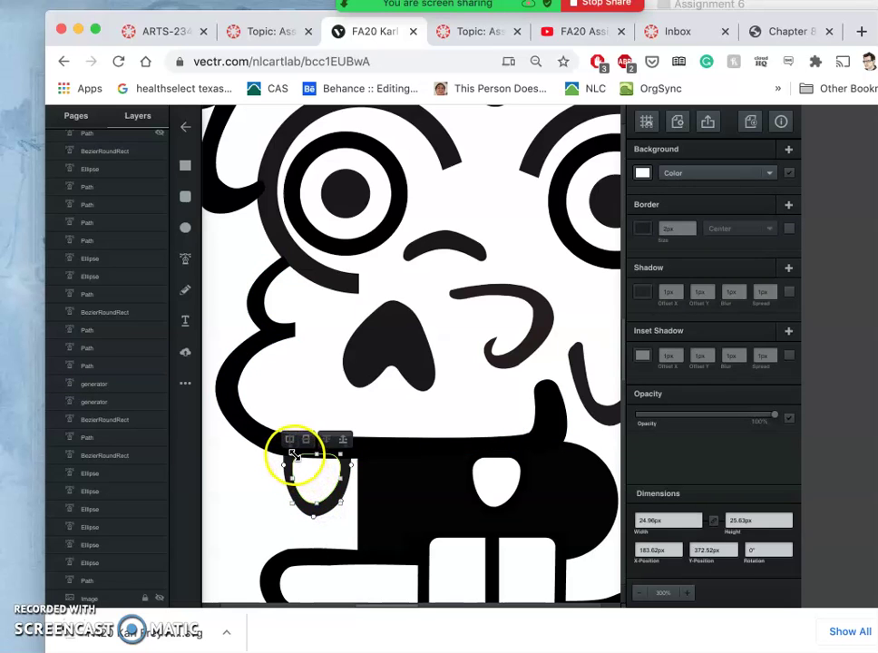
{"action": "left_click_drag", "start_coordinate": [294, 453], "coordinate": [295, 452]}
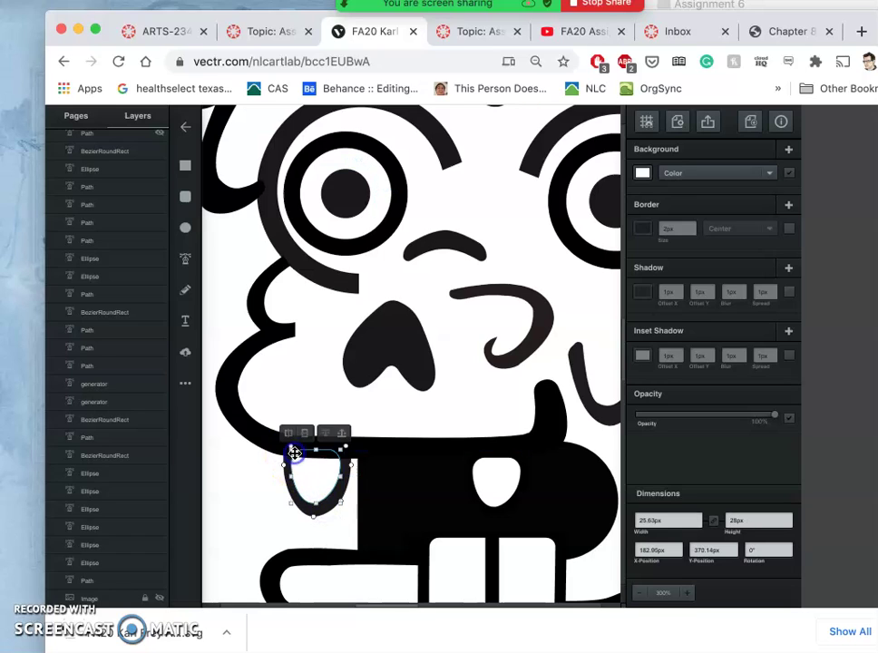
{"action": "left_click", "coordinate": [275, 515]}
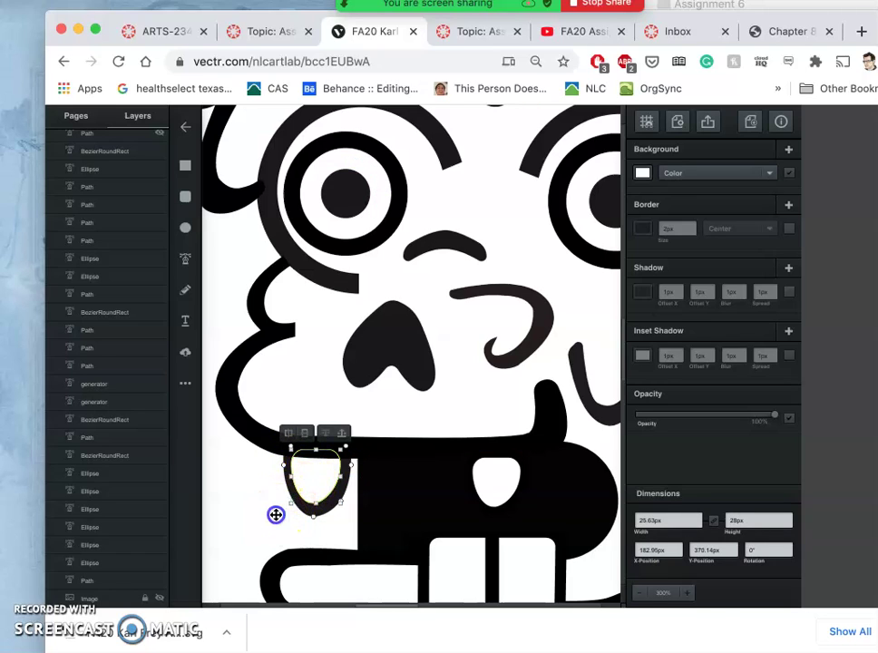
{"action": "left_click", "coordinate": [263, 526]}
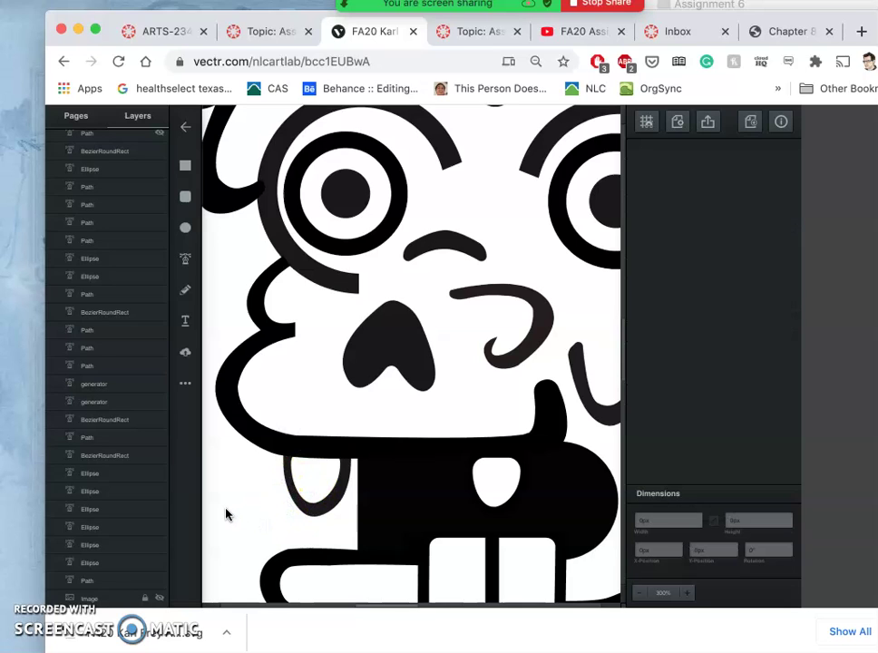
Step: Compare the two ground shadows below the head and hide the rounded-rectangle shadow, keeping the ellipse shadow shown
{"action": "key", "text": "ctrl+0"}
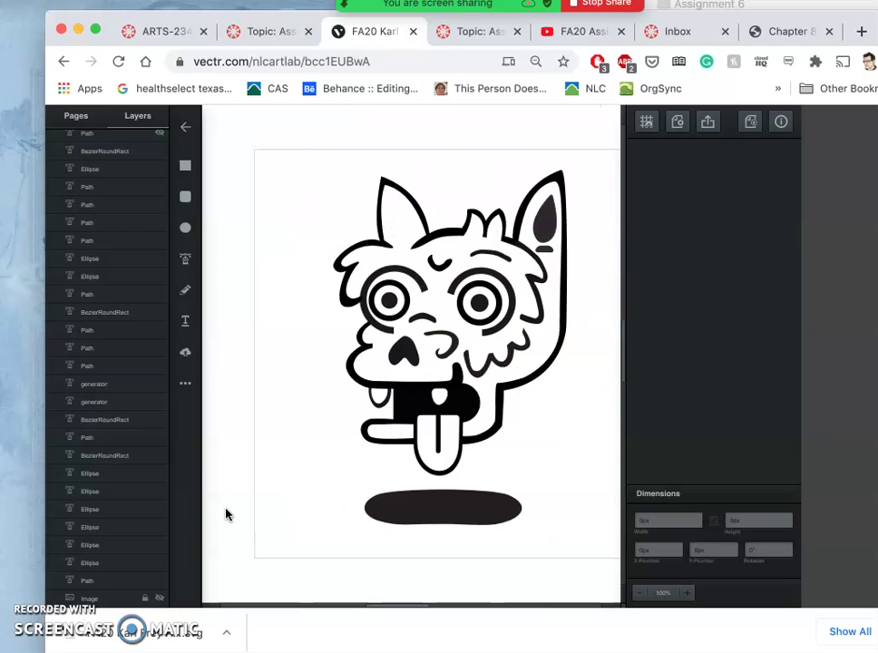
{"action": "key", "text": "ctrl+plus"}
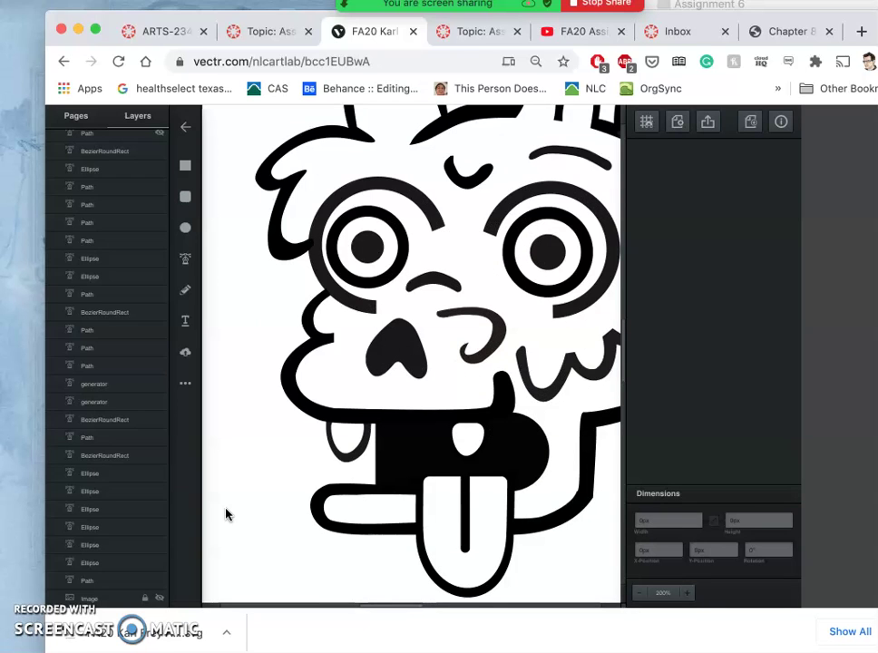
{"action": "key", "text": "ctrl+minus"}
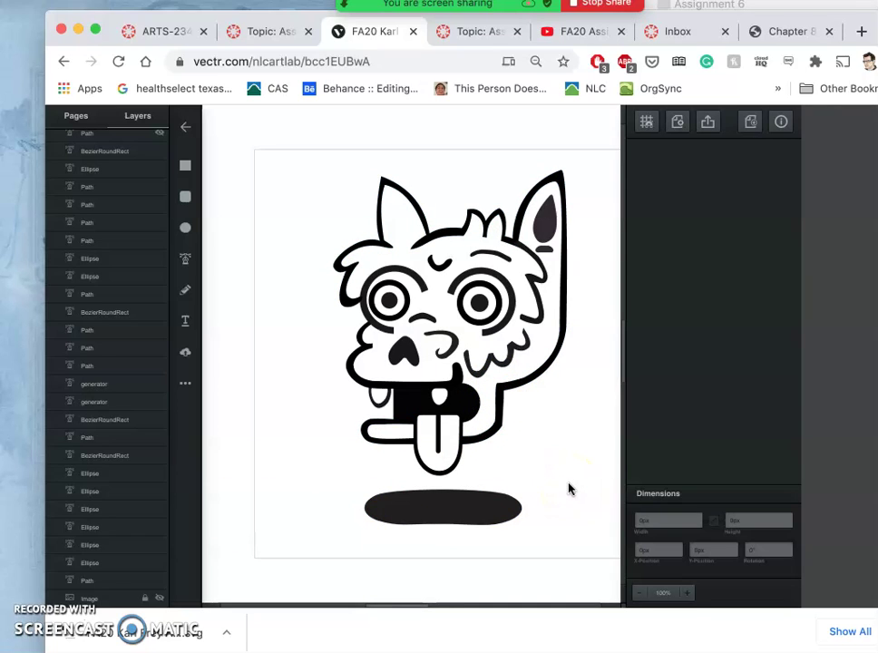
{"action": "left_click", "coordinate": [487, 508]}
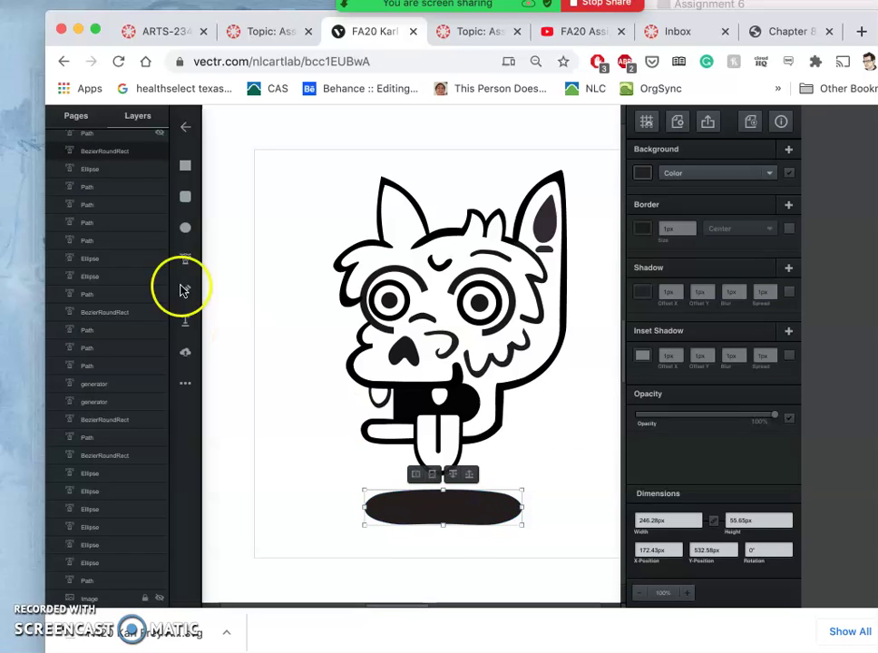
{"action": "left_click", "coordinate": [166, 191]}
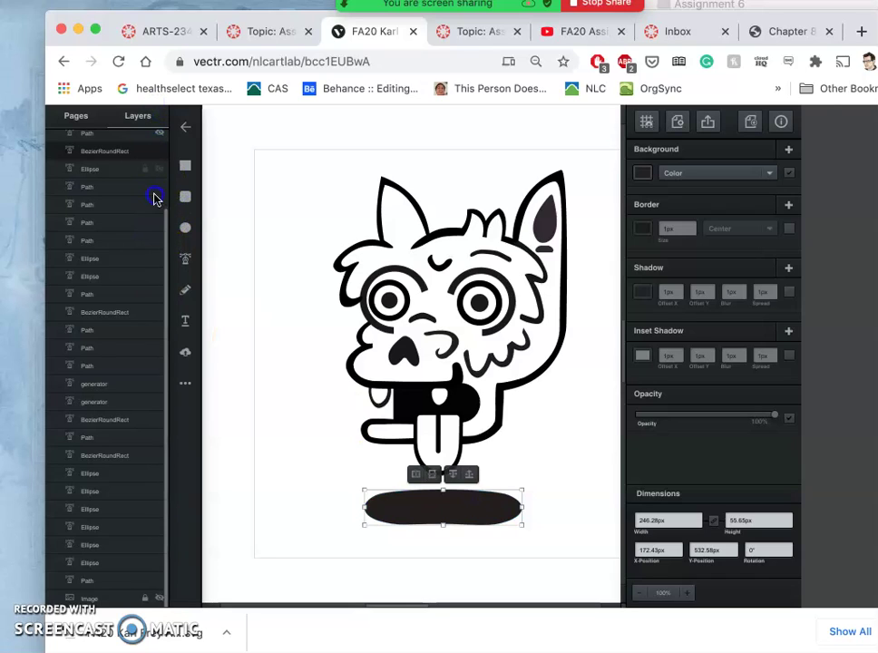
{"action": "left_click_drag", "start_coordinate": [167, 228], "coordinate": [160, 127]}
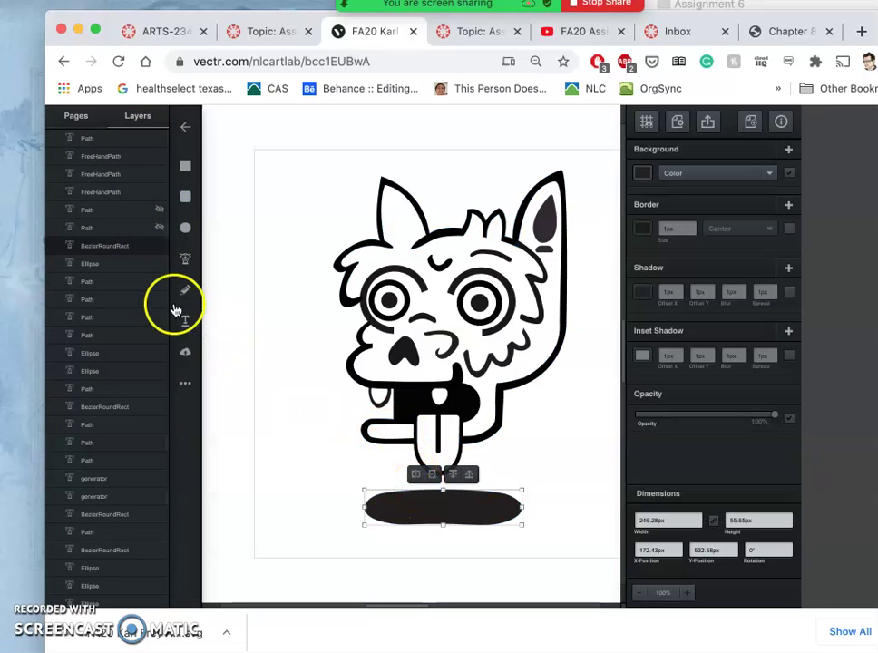
{"action": "left_click", "coordinate": [555, 506]}
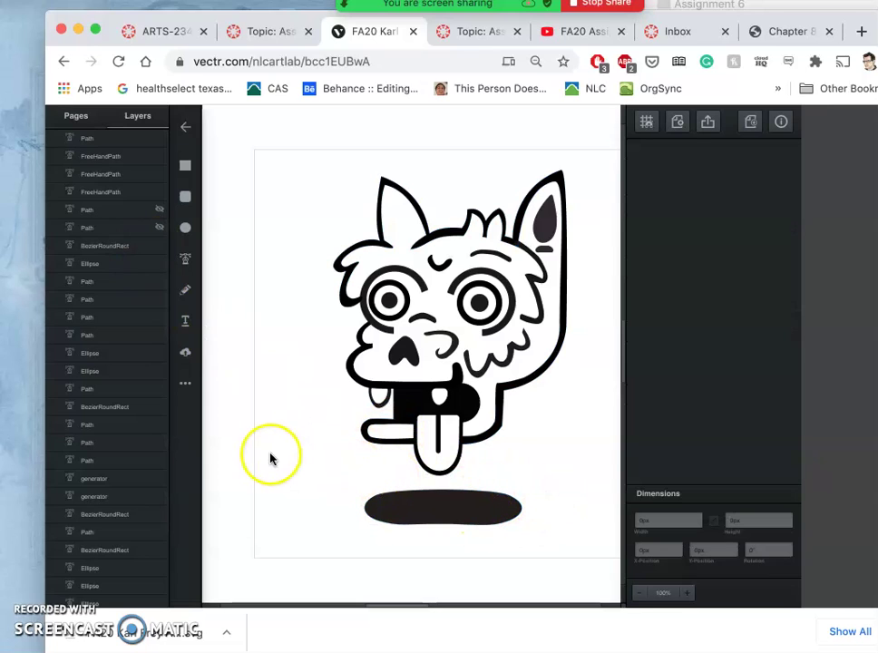
{"action": "left_click", "coordinate": [156, 268]}
{"action": "left_click", "coordinate": [156, 254]}
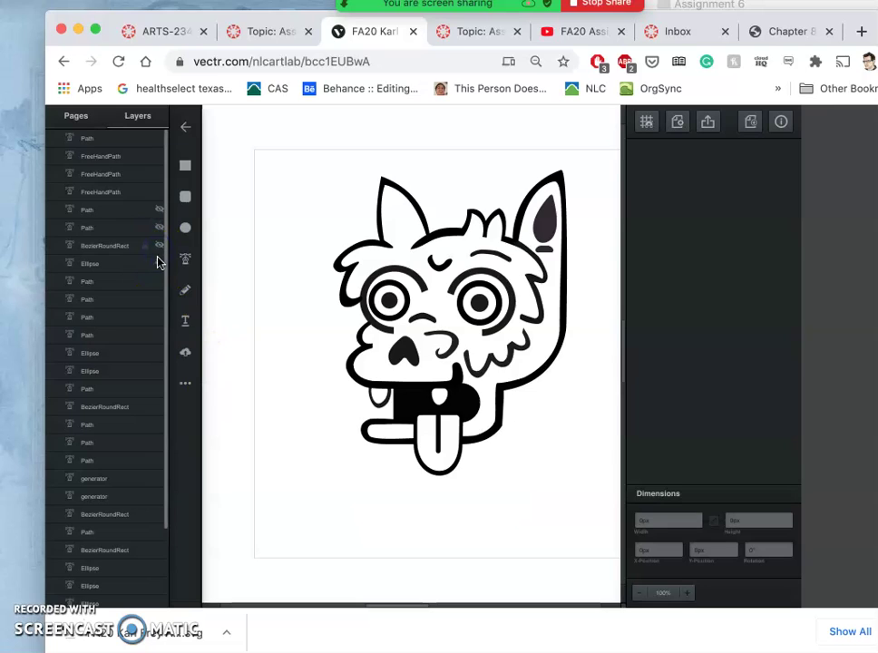
{"action": "left_click", "coordinate": [156, 264]}
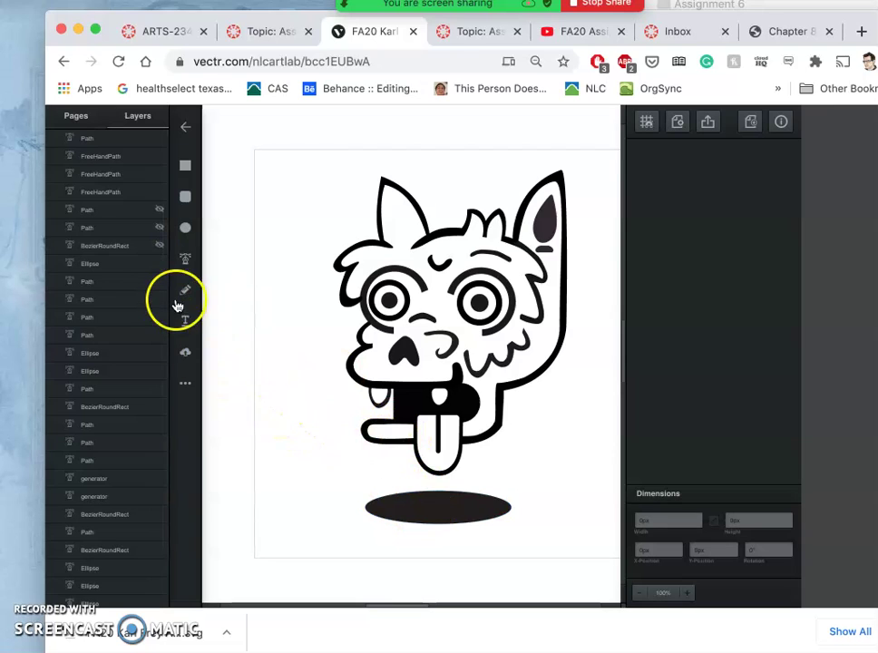
{"action": "left_click", "coordinate": [159, 247]}
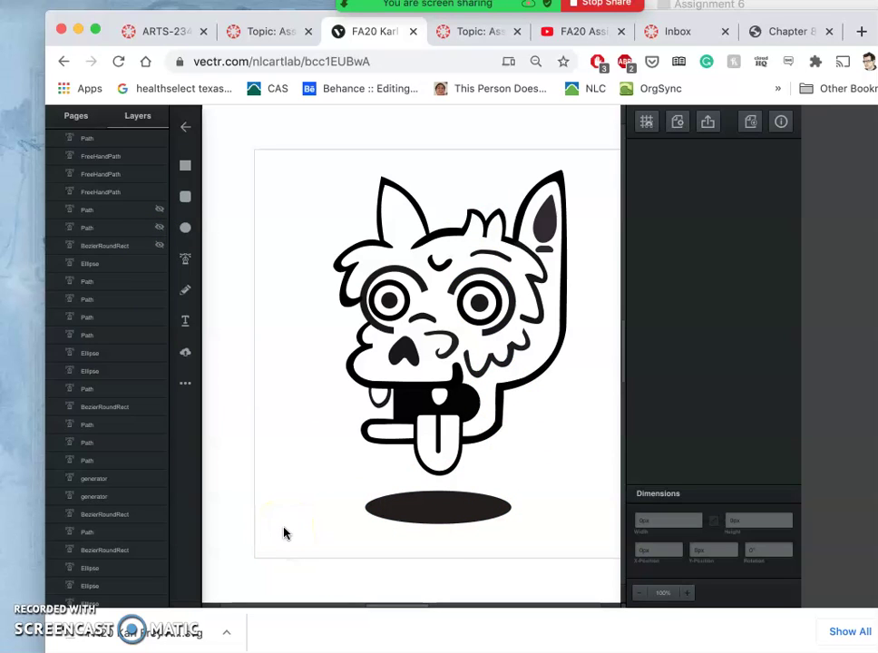
Step: Examine the finished head at very small, normal and enlarged view sizes to judge how legible the line work stays
{"action": "left_click", "coordinate": [315, 559]}
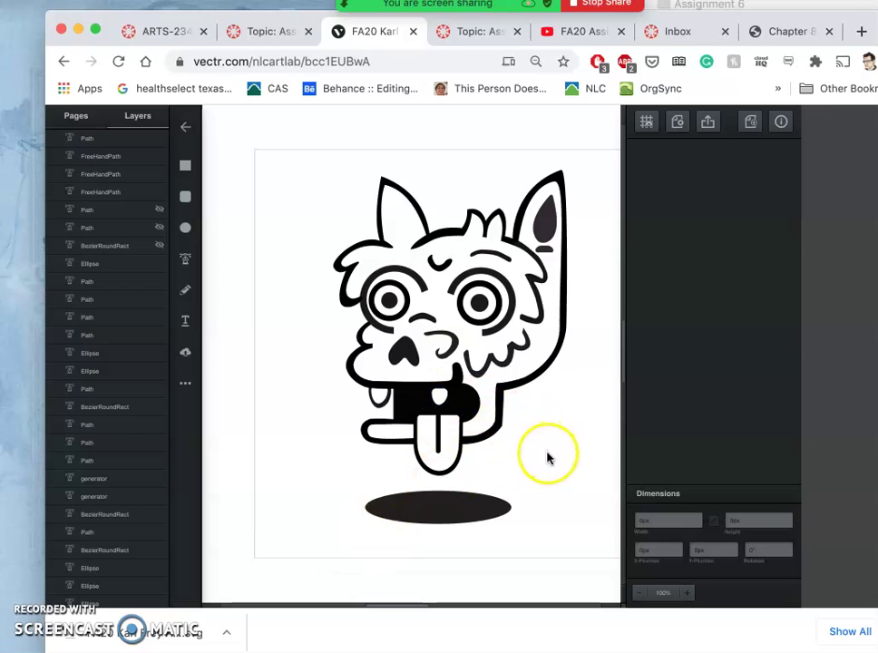
{"action": "scroll", "coordinate": [547, 458], "scroll_direction": "down", "scroll_amount": 10}
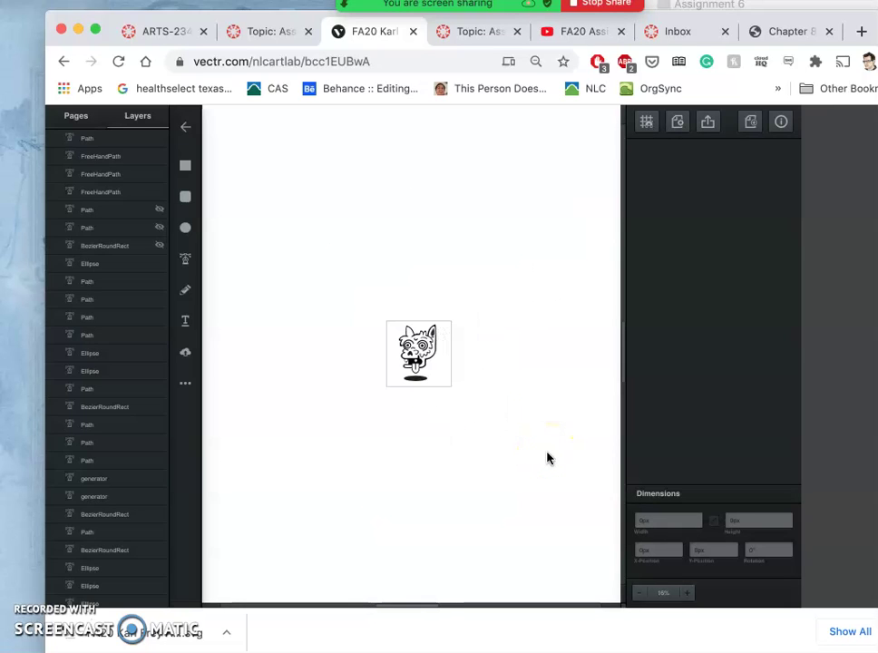
{"action": "scroll", "coordinate": [547, 458], "scroll_direction": "down", "scroll_amount": 2}
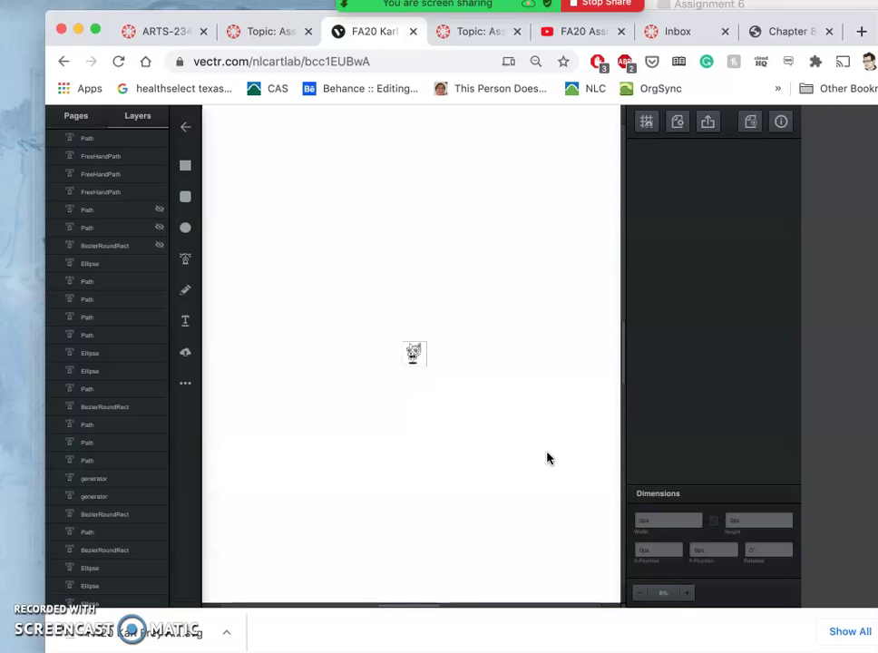
{"action": "scroll", "coordinate": [547, 458], "scroll_direction": "up", "scroll_amount": 2}
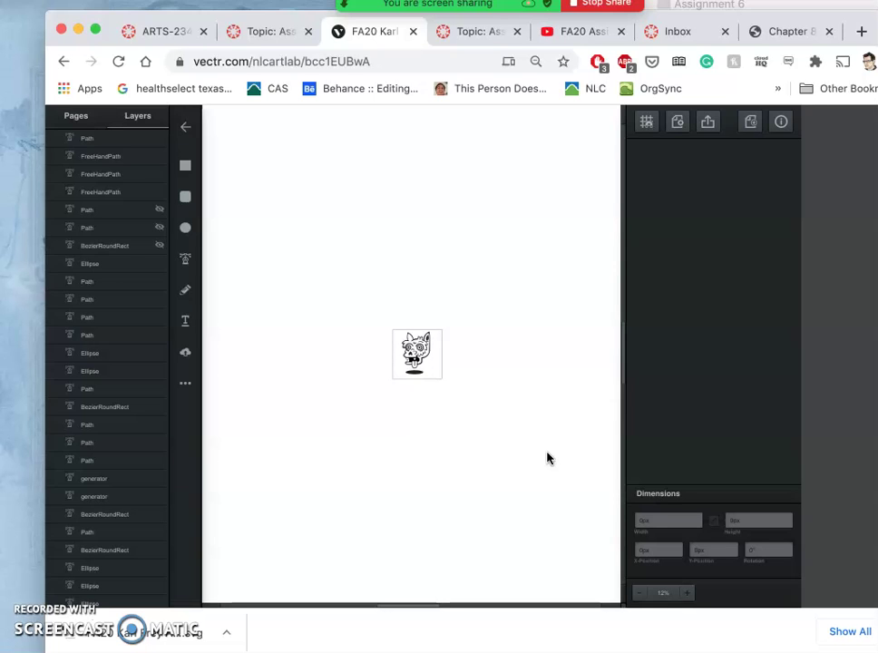
{"action": "scroll", "coordinate": [547, 458], "scroll_direction": "up", "scroll_amount": 10}
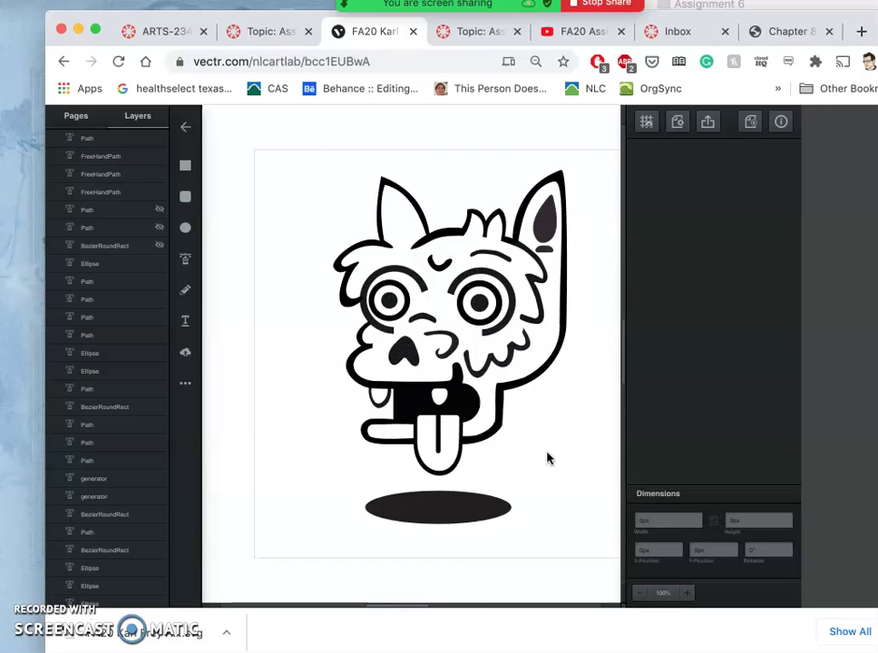
{"action": "scroll", "coordinate": [547, 458], "scroll_direction": "down", "scroll_amount": 8}
{"action": "scroll", "coordinate": [547, 458], "scroll_direction": "up", "scroll_amount": 2}
{"action": "scroll", "coordinate": [547, 458], "scroll_direction": "down", "scroll_amount": 3}
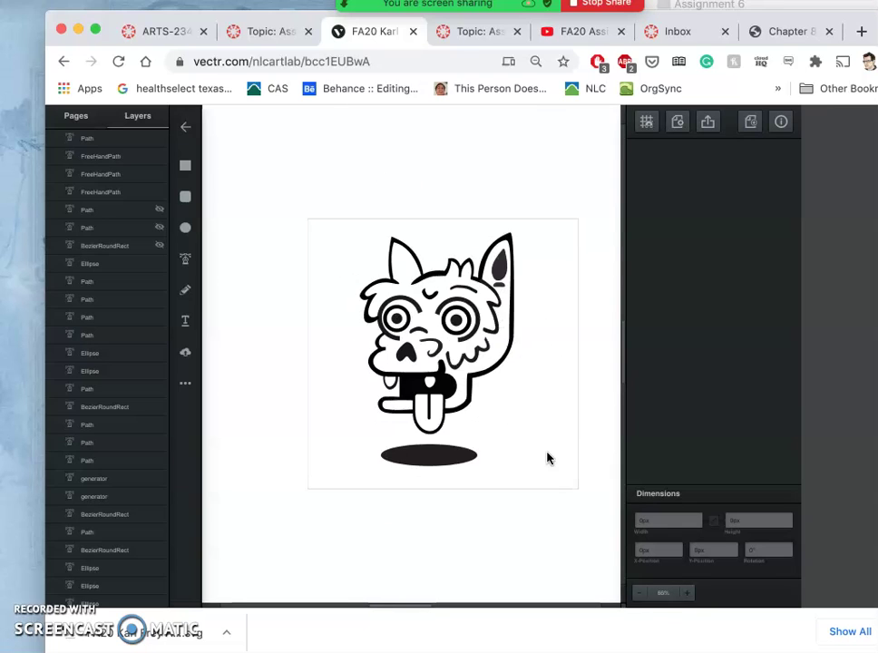
{"action": "scroll", "coordinate": [547, 458], "scroll_direction": "down", "scroll_amount": 2}
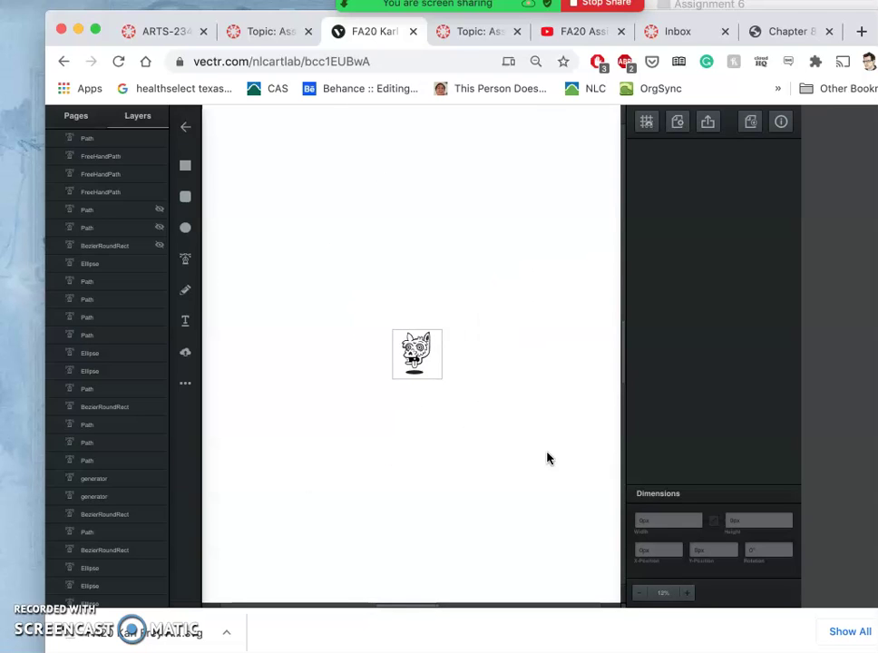
{"action": "scroll", "coordinate": [547, 458], "scroll_direction": "up", "scroll_amount": 1}
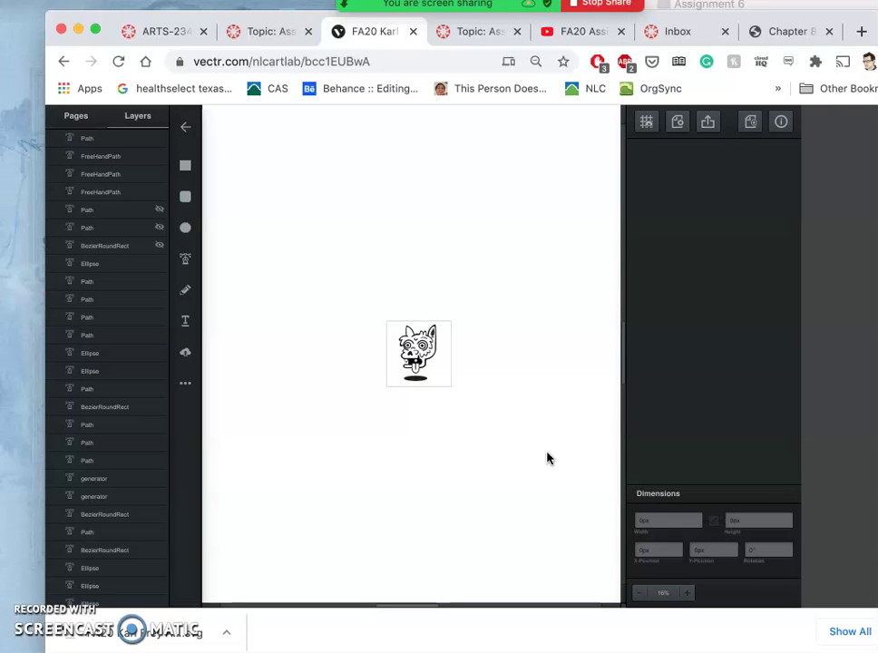
{"action": "scroll", "coordinate": [547, 458], "scroll_direction": "up", "scroll_amount": 10}
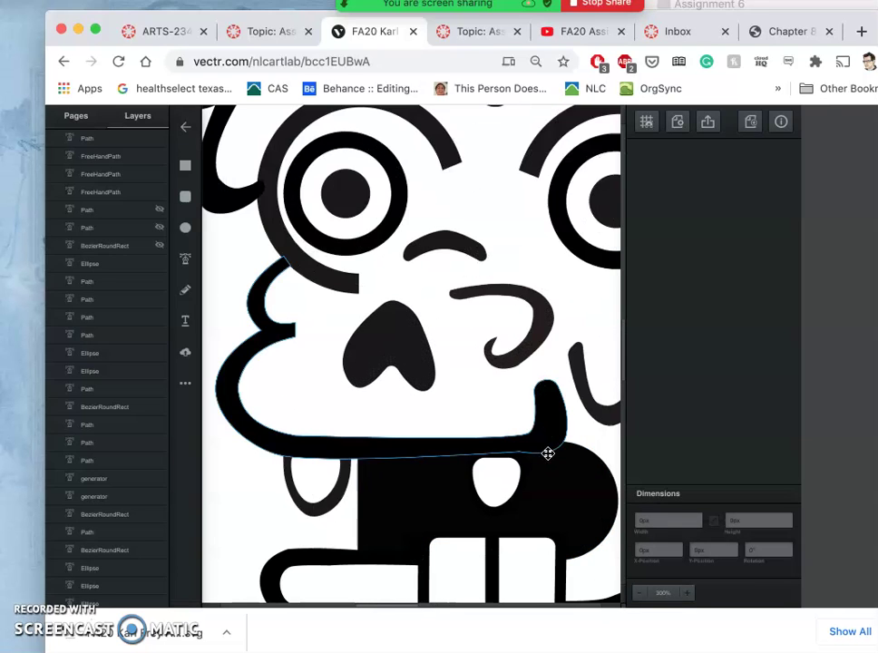
{"action": "scroll", "coordinate": [547, 453], "scroll_direction": "down", "scroll_amount": 3}
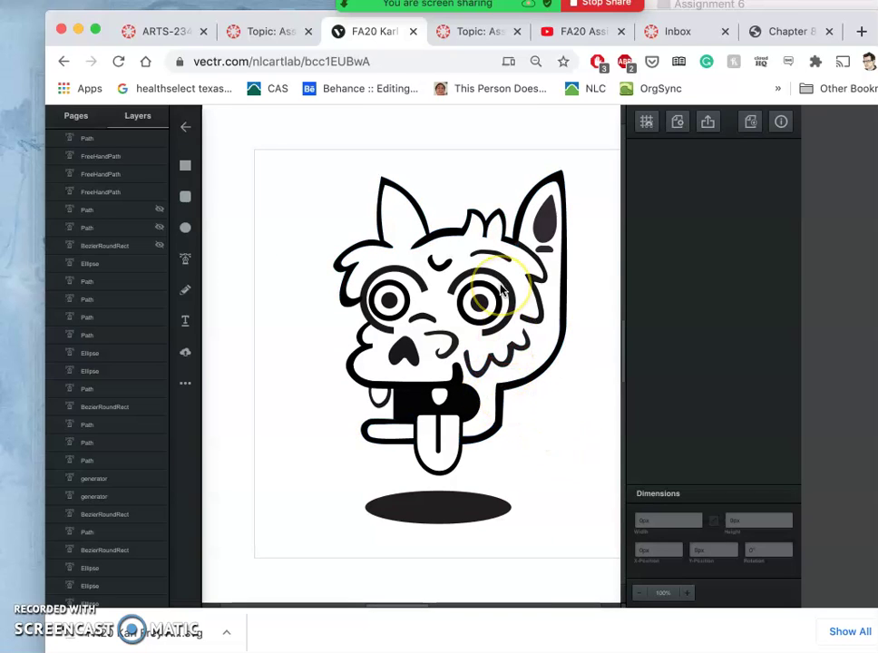
Step: Delete the thin freehand eyebrow line above the right-hand eye
{"action": "scroll", "coordinate": [502, 290], "scroll_direction": "up", "scroll_amount": 4}
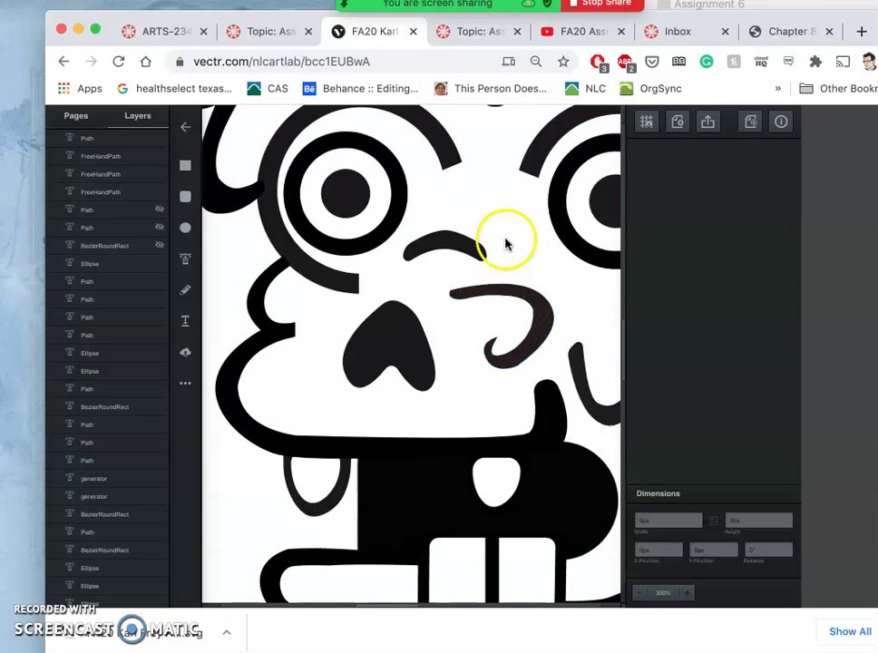
{"action": "scroll", "coordinate": [468, 265], "scroll_direction": "up", "scroll_amount": 3}
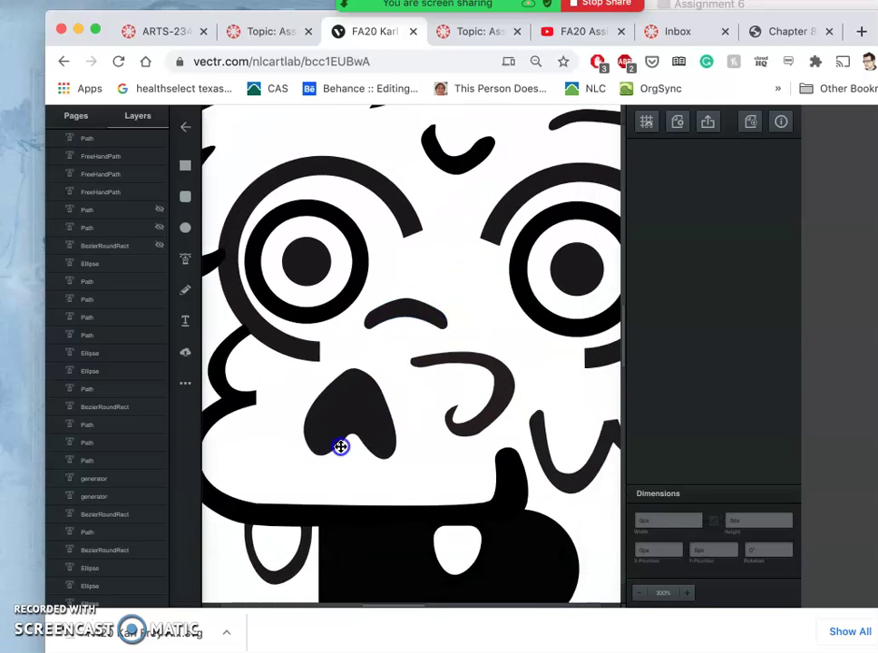
{"action": "left_click_drag", "start_coordinate": [341, 446], "coordinate": [339, 447]}
{"action": "left_click_drag", "start_coordinate": [528, 269], "coordinate": [365, 399]}
{"action": "left_click", "coordinate": [464, 286]}
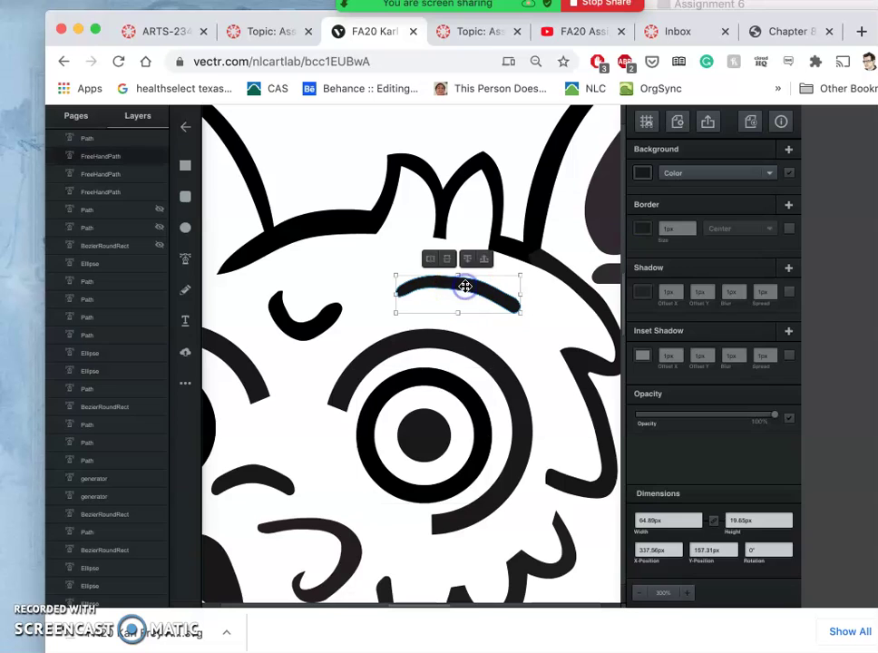
{"action": "key", "text": "Delete"}
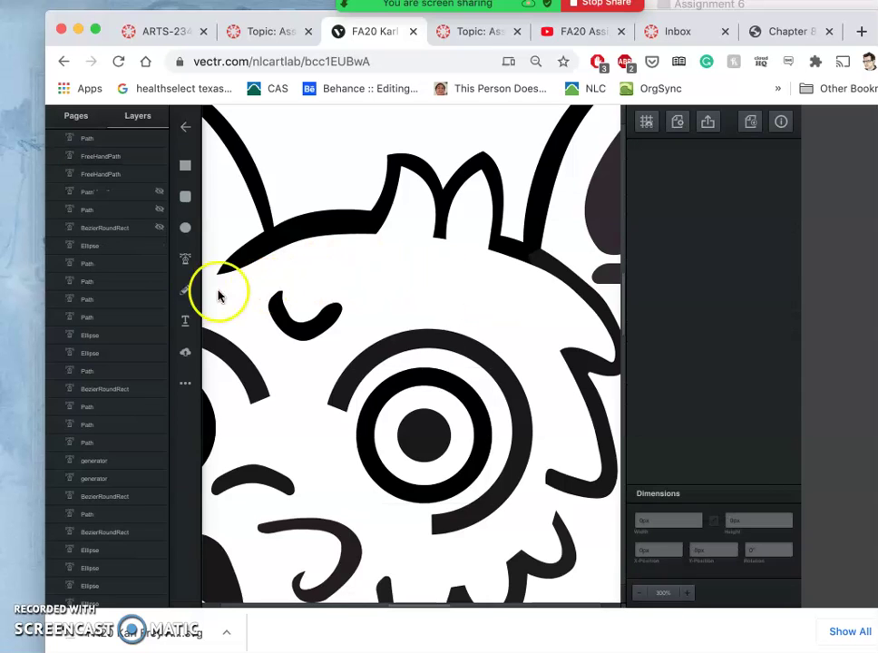
Step: Draw a closed, arched eyebrow path about 68 by 34 px above the right-hand eye, with solid dark fill and no border
{"action": "left_click", "coordinate": [185, 263]}
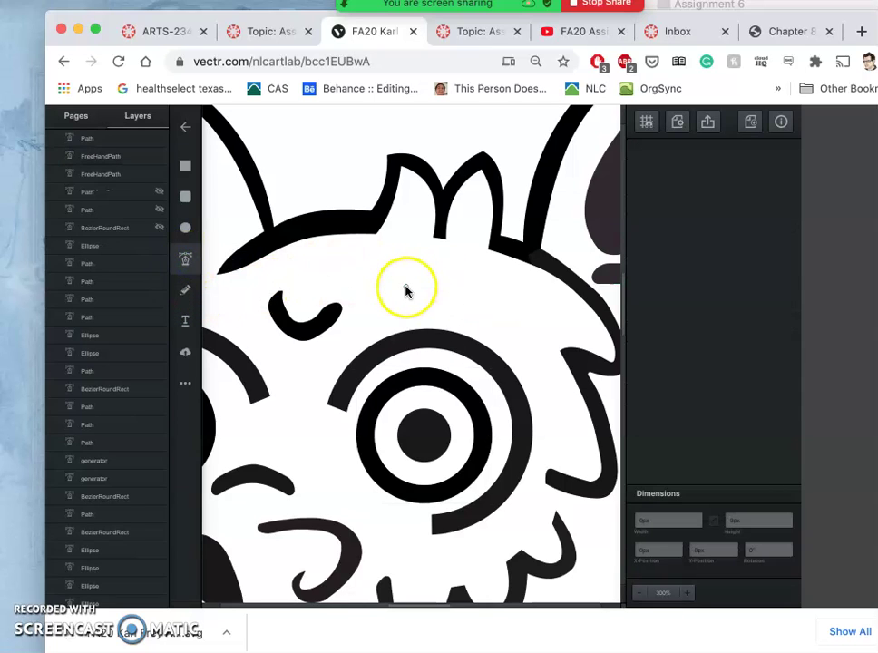
{"action": "left_click", "coordinate": [402, 291]}
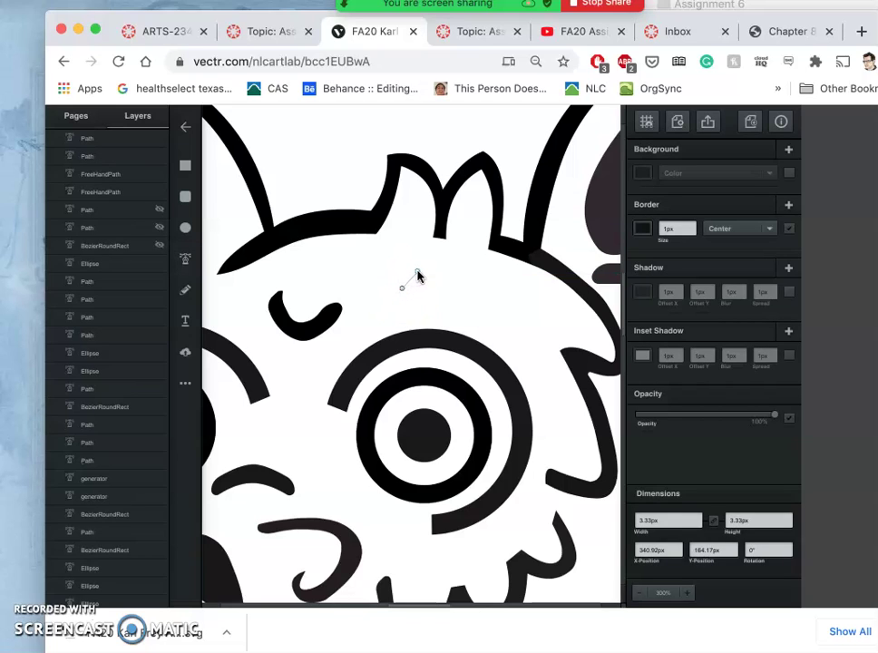
{"action": "left_click", "coordinate": [419, 274]}
{"action": "left_click", "coordinate": [505, 287]}
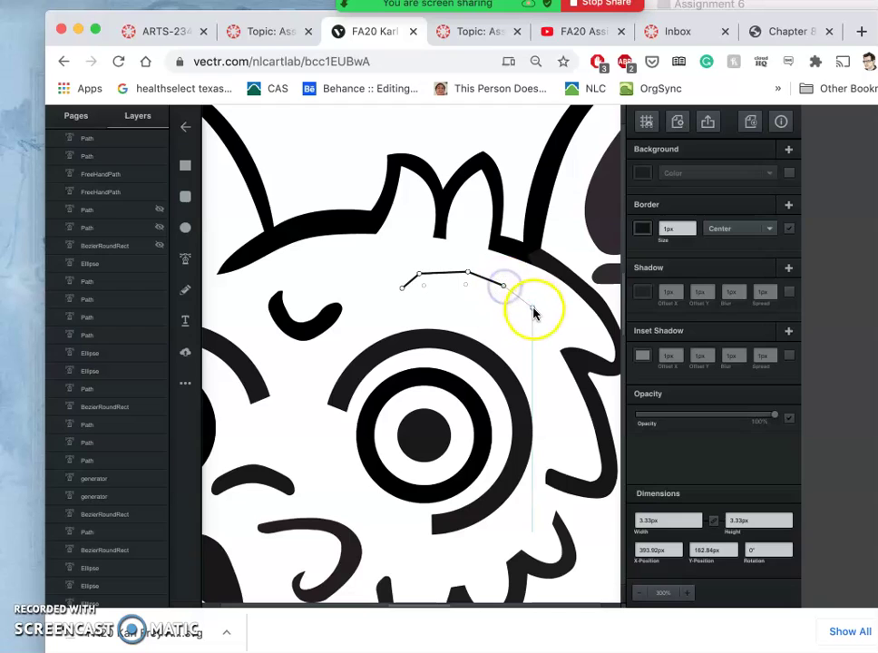
{"action": "left_click", "coordinate": [531, 316]}
{"action": "left_click", "coordinate": [529, 334]}
{"action": "left_click", "coordinate": [513, 335]}
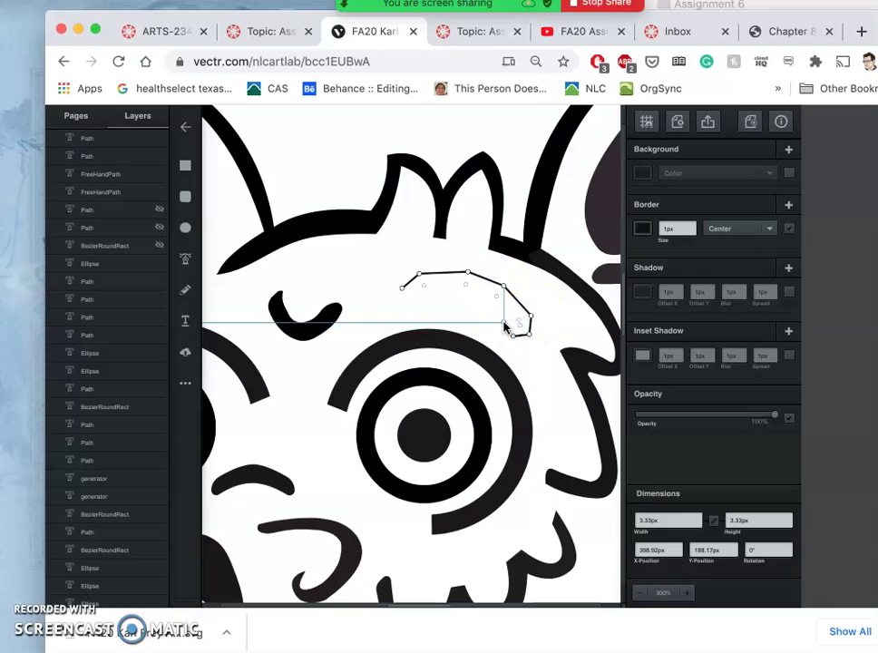
{"action": "left_click", "coordinate": [505, 319]}
{"action": "left_click", "coordinate": [485, 300]}
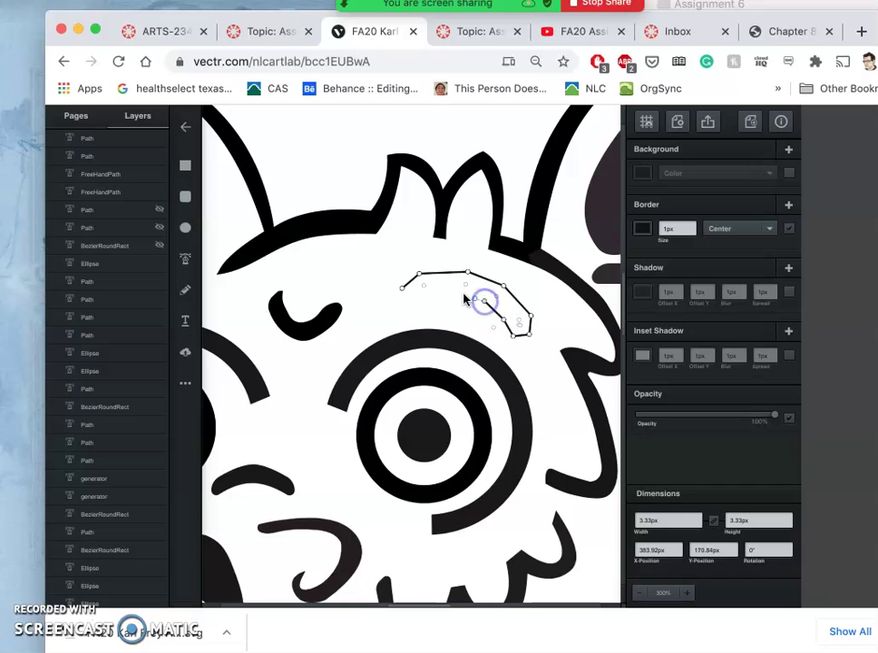
{"action": "left_click", "coordinate": [459, 295]}
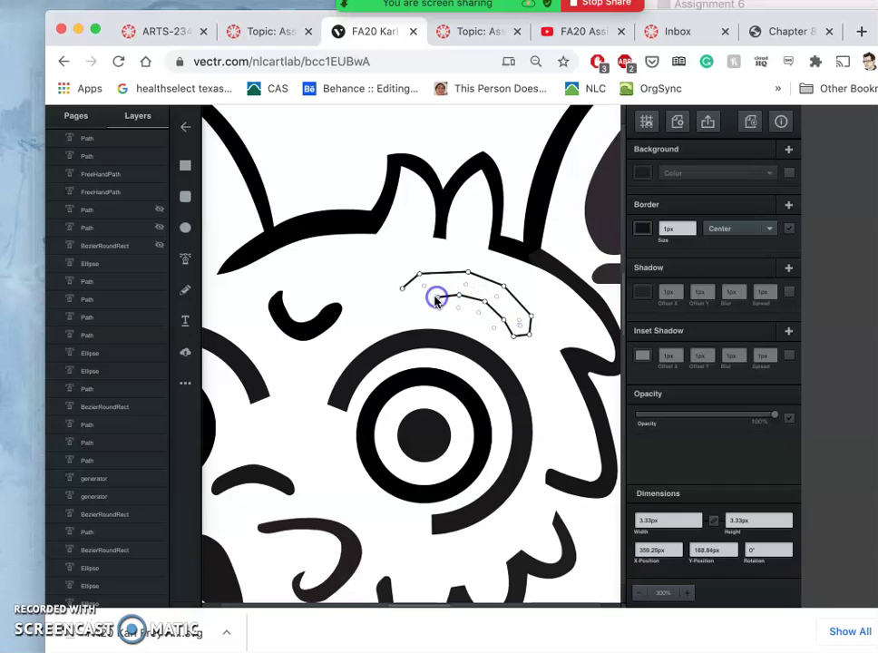
{"action": "left_click", "coordinate": [419, 302]}
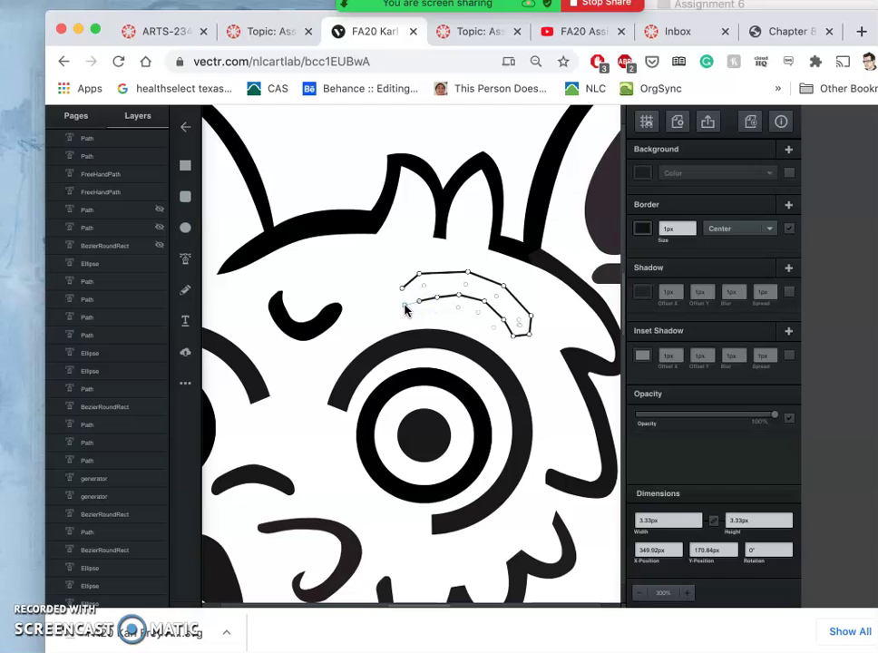
{"action": "left_click", "coordinate": [400, 298]}
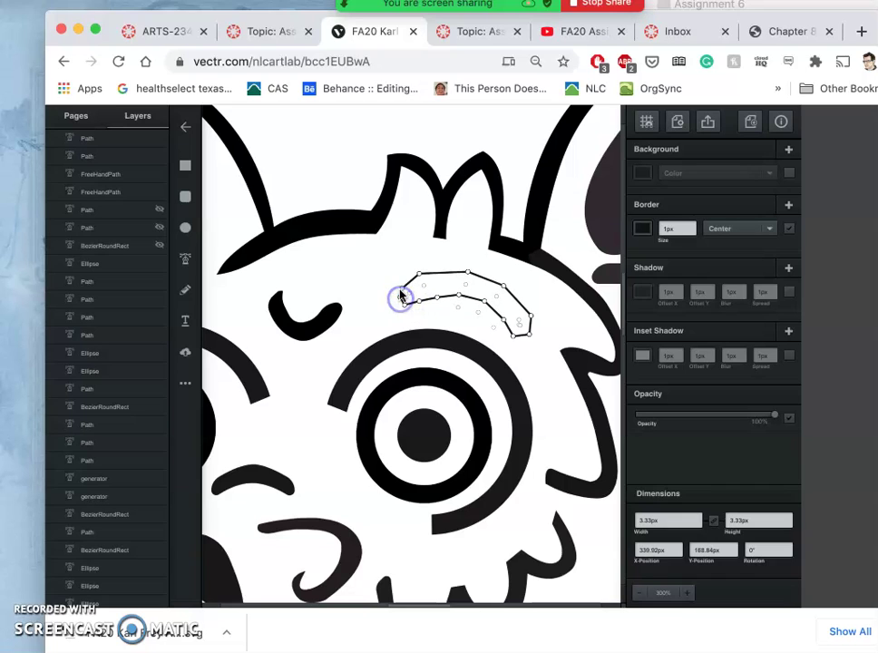
{"action": "left_click", "coordinate": [402, 297]}
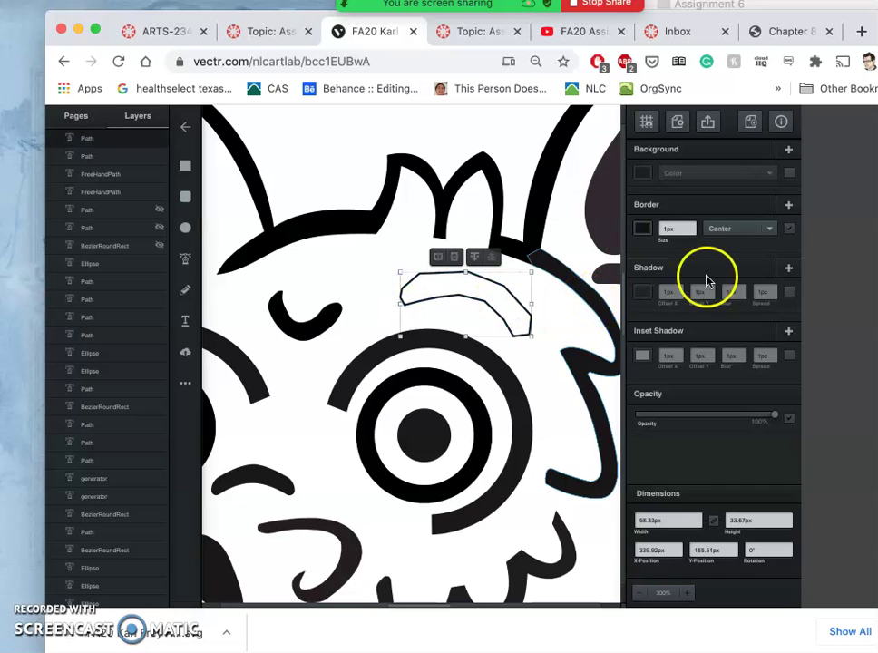
{"action": "left_click", "coordinate": [788, 230]}
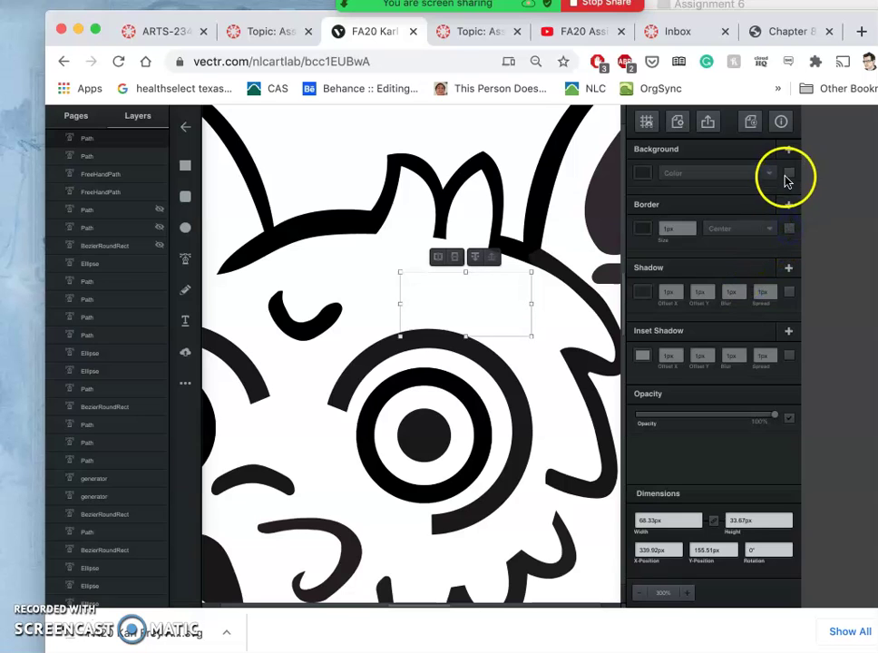
{"action": "left_click", "coordinate": [788, 173]}
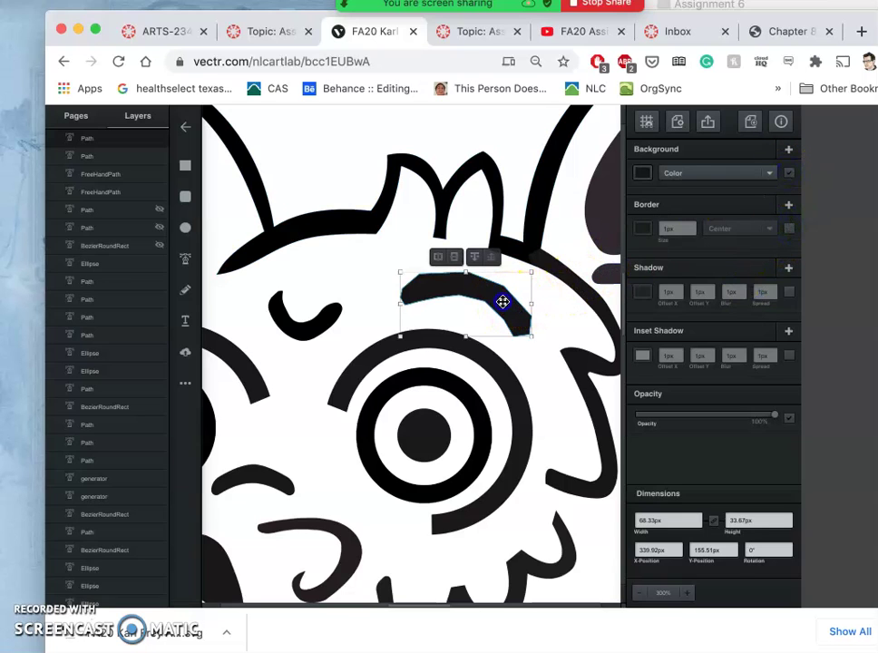
Step: Smooth the nodes along the new eyebrow's upper and lower edges and shift the upper node near its left end slightly to the right
{"action": "double_click", "coordinate": [503, 303]}
{"action": "key", "text": "super+plus"}
{"action": "key", "text": "super+plus"}
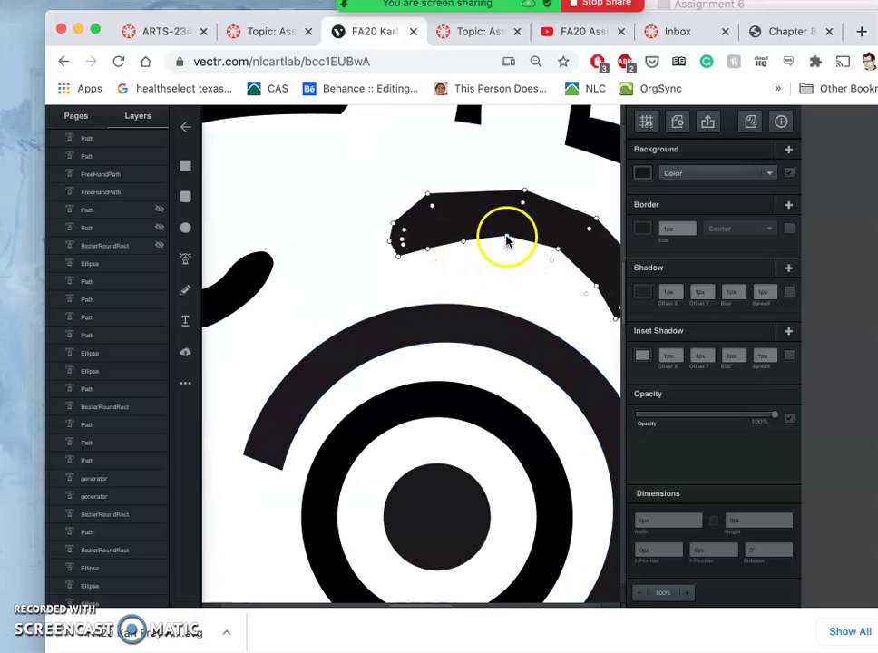
{"action": "left_click", "coordinate": [506, 238]}
{"action": "left_click", "coordinate": [594, 288]}
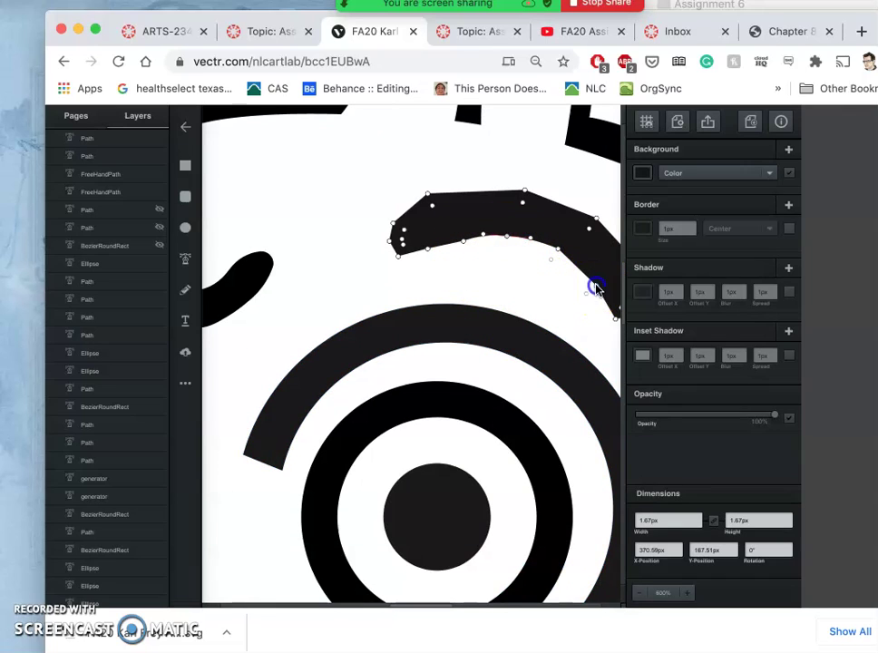
{"action": "left_click_drag", "start_coordinate": [524, 194], "coordinate": [397, 229]}
{"action": "double_click", "coordinate": [393, 225]}
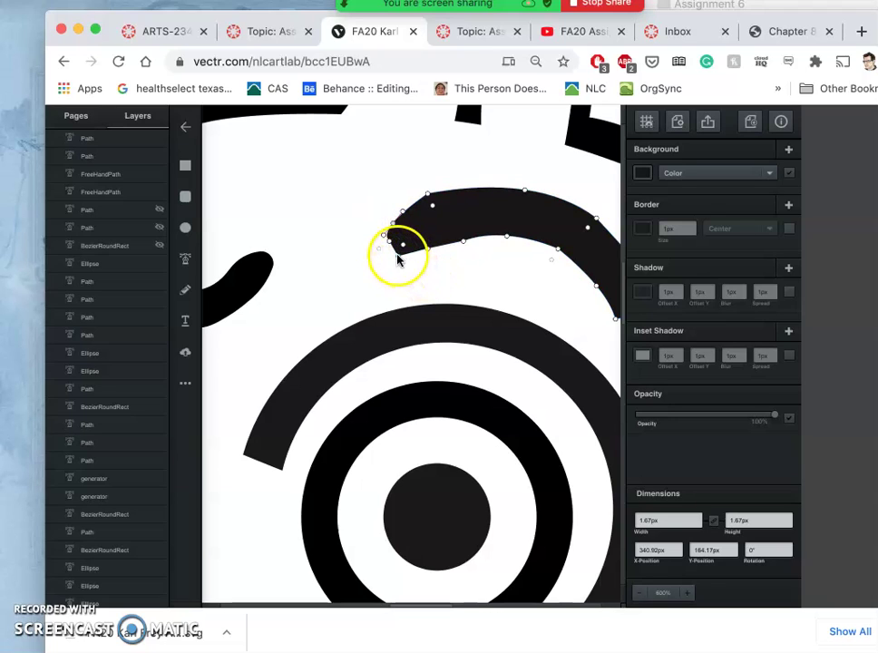
{"action": "key", "text": "super+z"}
{"action": "left_click_drag", "start_coordinate": [402, 236], "coordinate": [439, 195]}
Step: Delete two surplus nodes from the eyebrow's lower edge: one left of its middle and the corner at its left end
{"action": "left_click", "coordinate": [462, 245]}
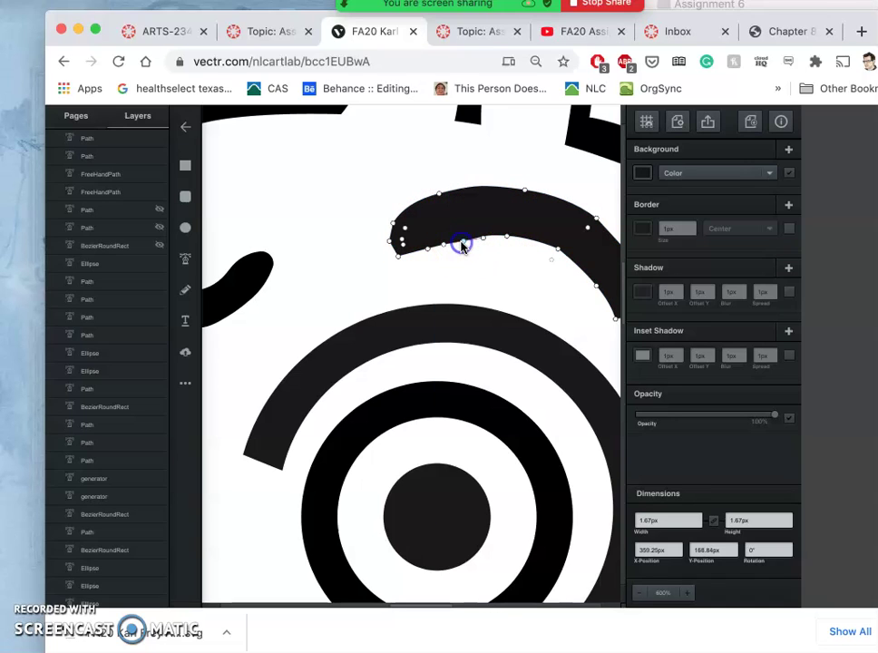
{"action": "left_click_drag", "start_coordinate": [462, 245], "coordinate": [459, 232]}
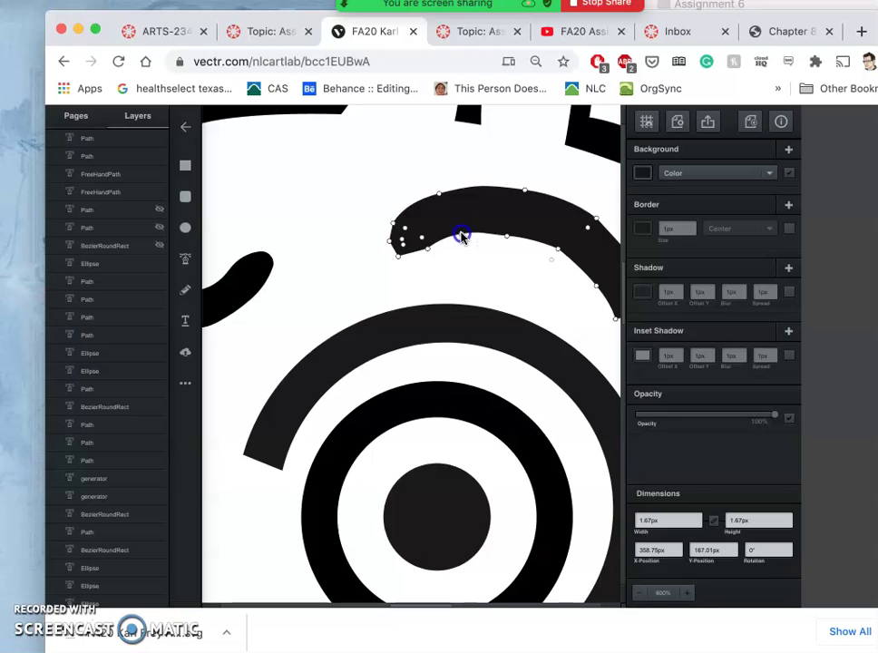
{"action": "key", "text": "Delete"}
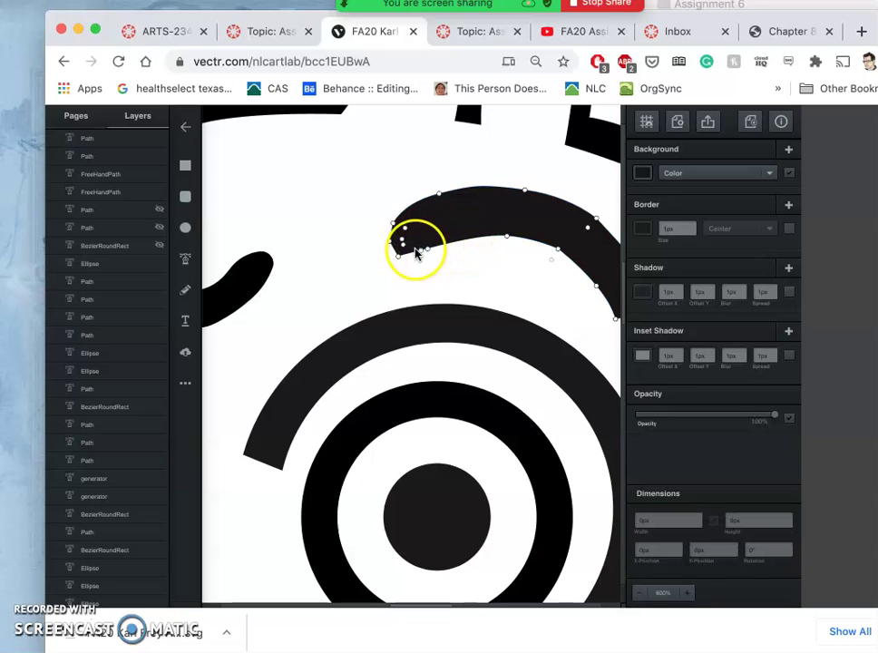
{"action": "left_click", "coordinate": [399, 258]}
{"action": "key", "text": "Delete"}
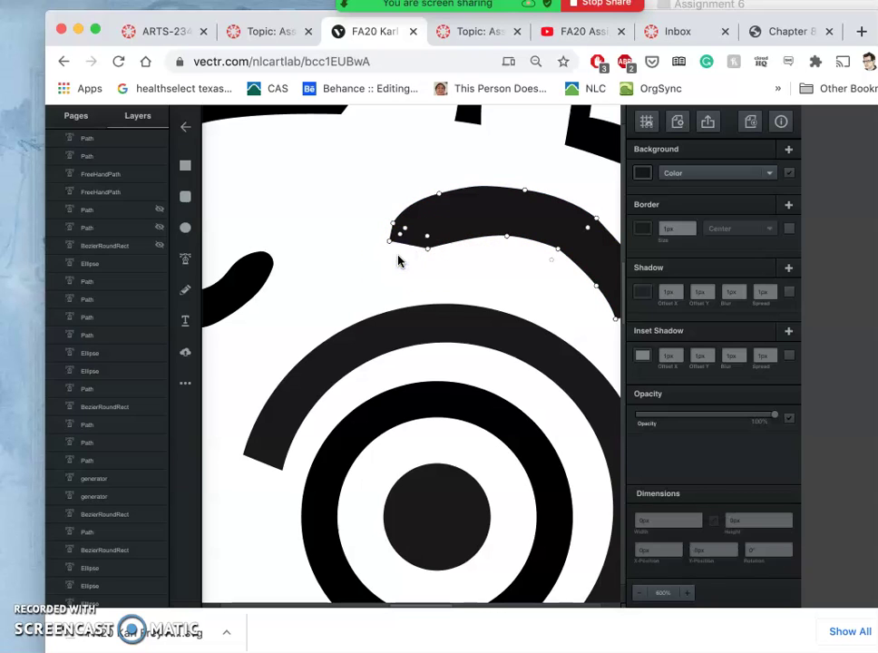
Step: Curve the eyebrow's lower edge near its left tip by reshaping the segment handle, and finish node editing
{"action": "left_click", "coordinate": [388, 239]}
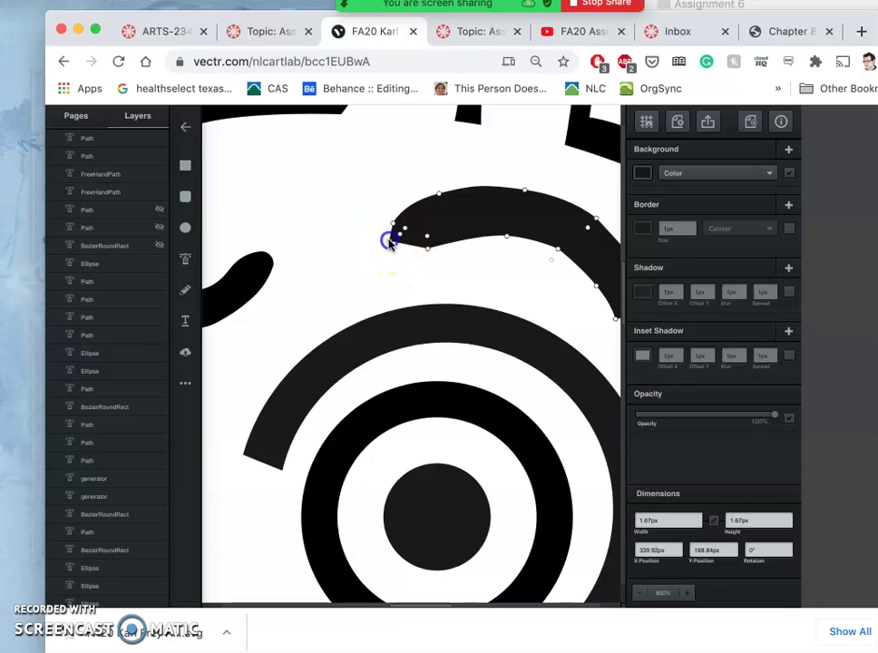
{"action": "left_click_drag", "start_coordinate": [401, 230], "coordinate": [424, 219]}
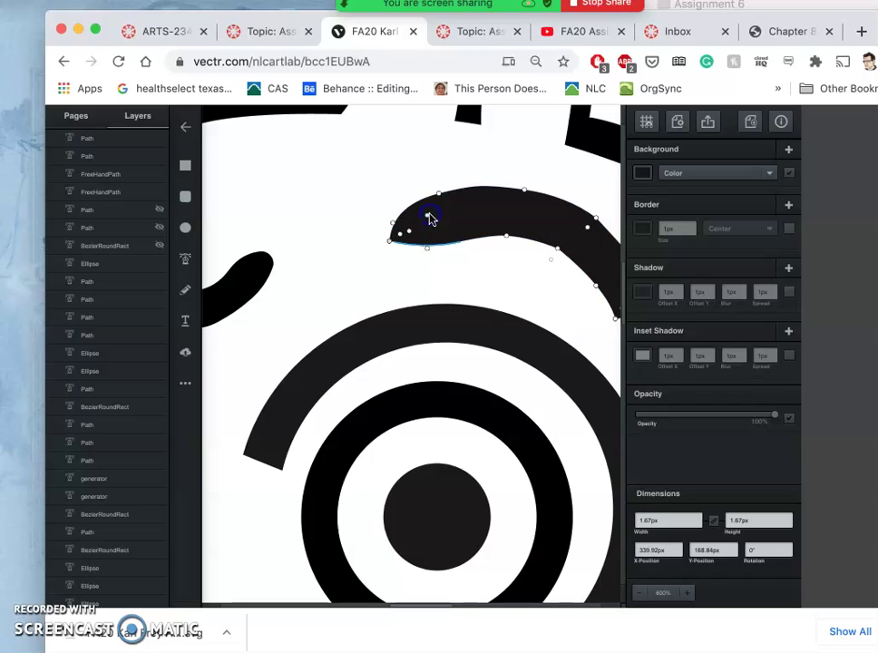
{"action": "left_click_drag", "start_coordinate": [490, 280], "coordinate": [347, 289]}
{"action": "left_click", "coordinate": [452, 284]}
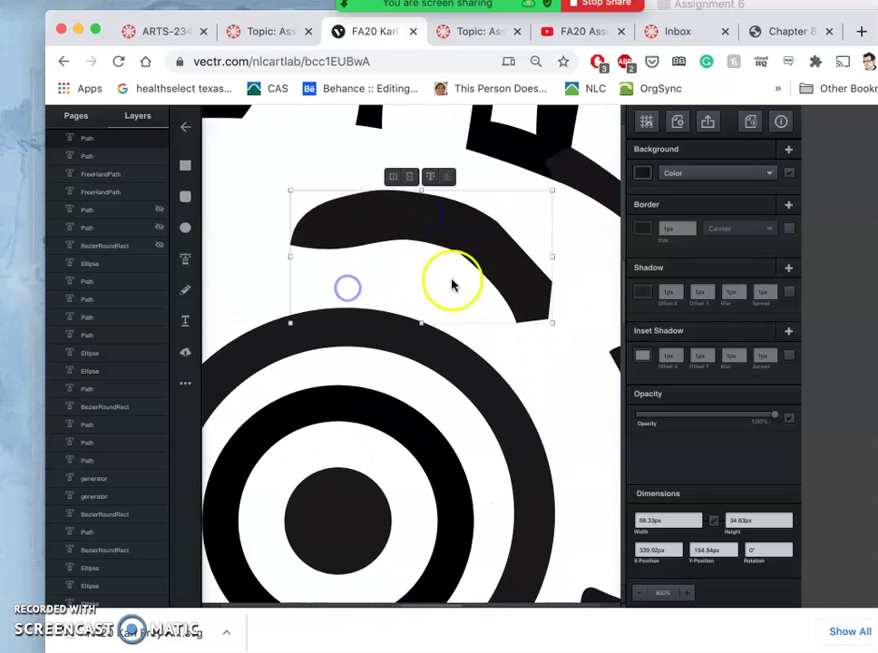
Step: Smooth the inner edge and end of the eyebrow's right tip, and remove the tip's outer corner node
{"action": "double_click", "coordinate": [505, 272]}
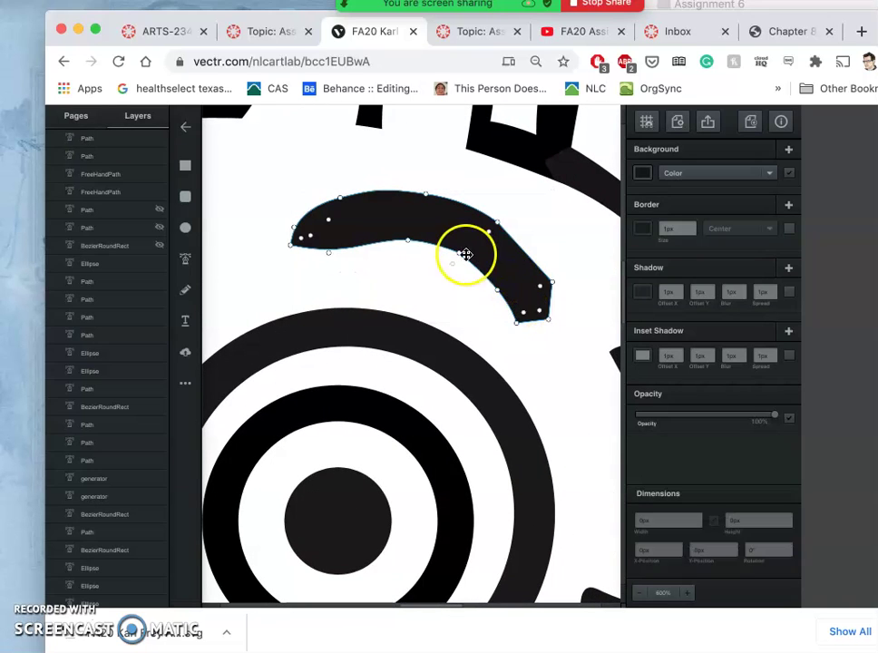
{"action": "left_click_drag", "start_coordinate": [456, 255], "coordinate": [456, 248]}
{"action": "left_click_drag", "start_coordinate": [514, 316], "coordinate": [553, 282]}
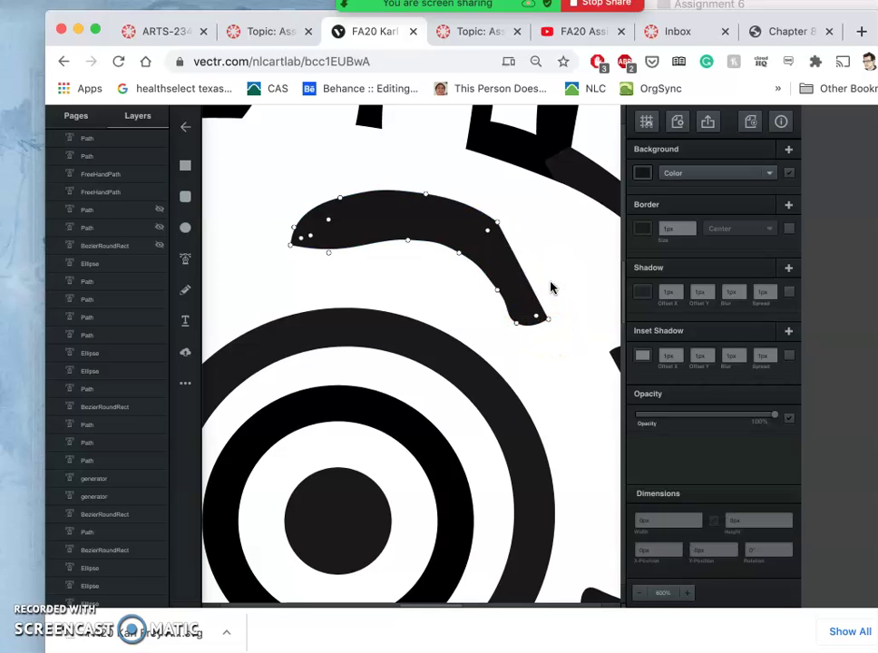
Step: Turn the eyebrow's upper-right node into a curve and adjust both handles so the outer edge bends evenly toward the tip
{"action": "left_click", "coordinate": [497, 224]}
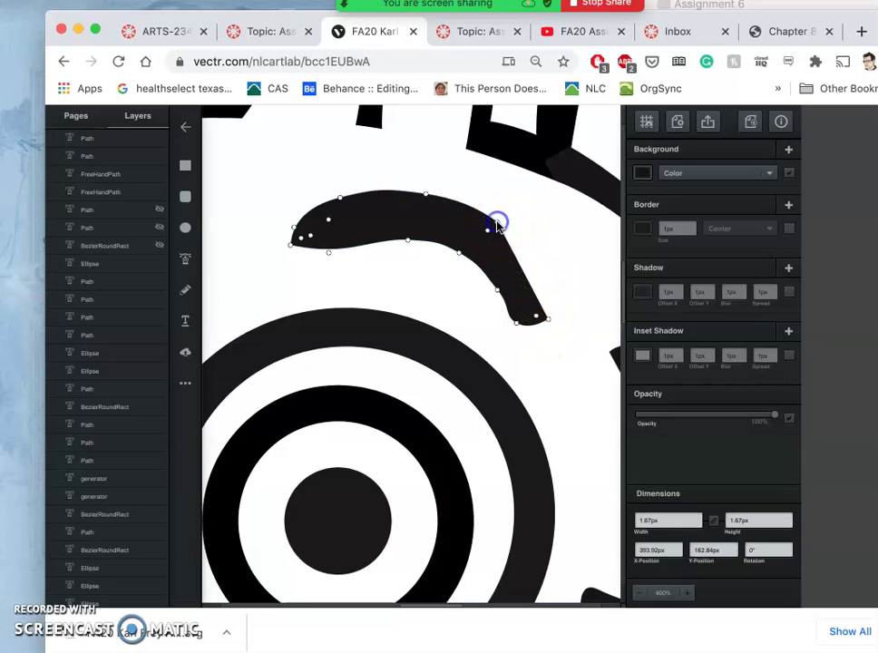
{"action": "left_click", "coordinate": [497, 225]}
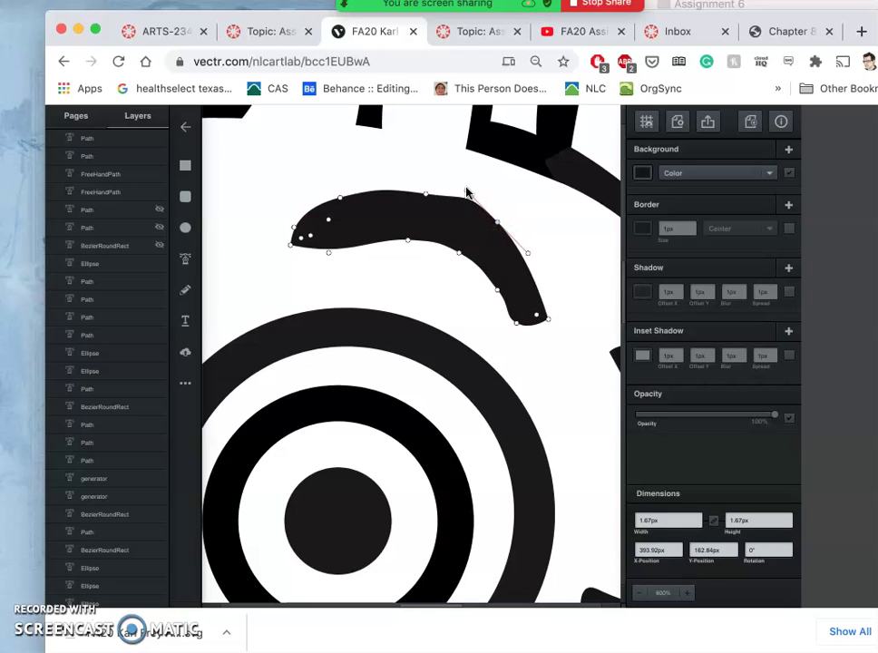
{"action": "left_click_drag", "start_coordinate": [469, 190], "coordinate": [486, 210]}
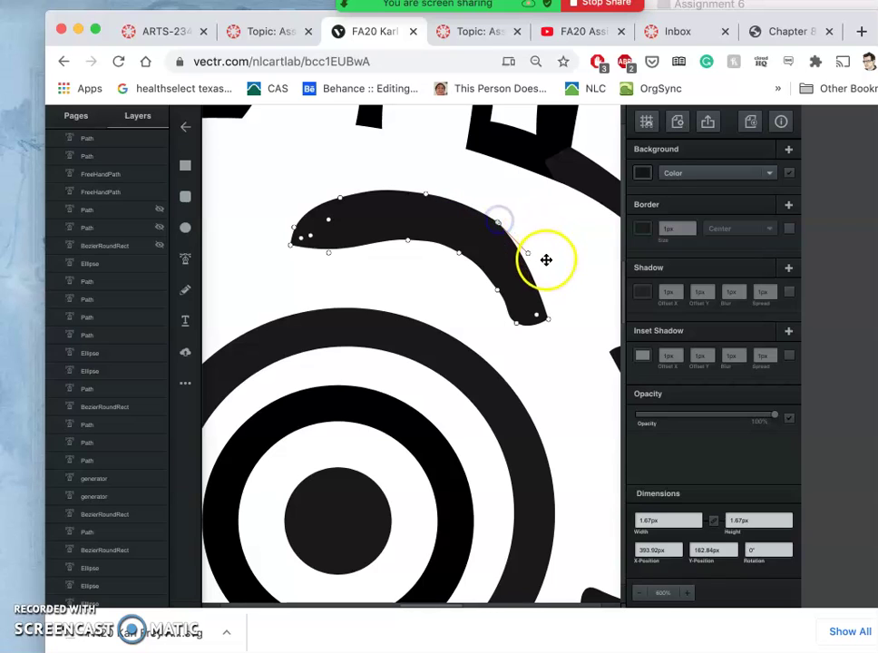
{"action": "left_click_drag", "start_coordinate": [527, 257], "coordinate": [540, 258]}
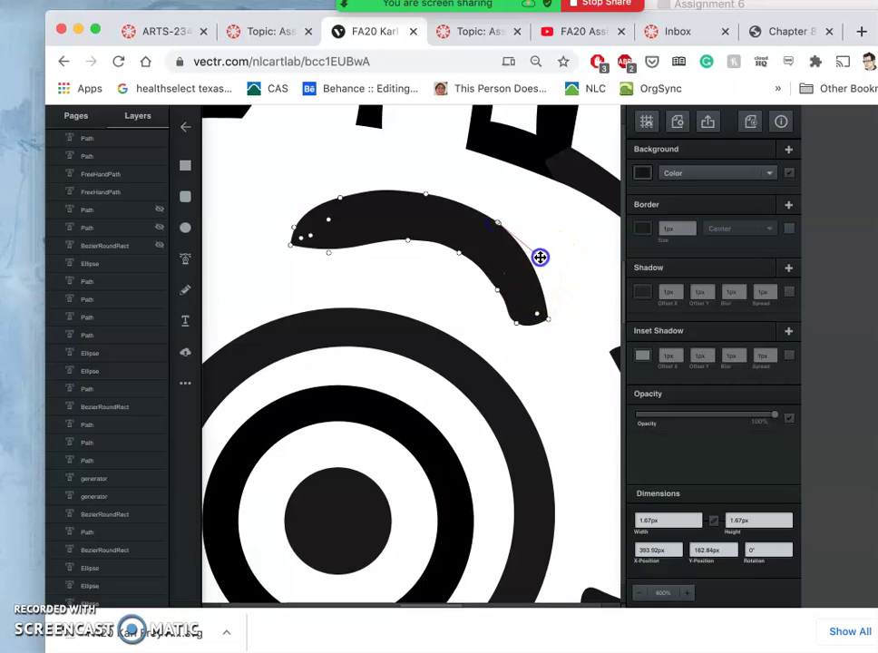
Step: Delete the middle node of the eyebrow's lower edge, raise the node to its right and curve the edge through it
{"action": "left_click", "coordinate": [409, 243]}
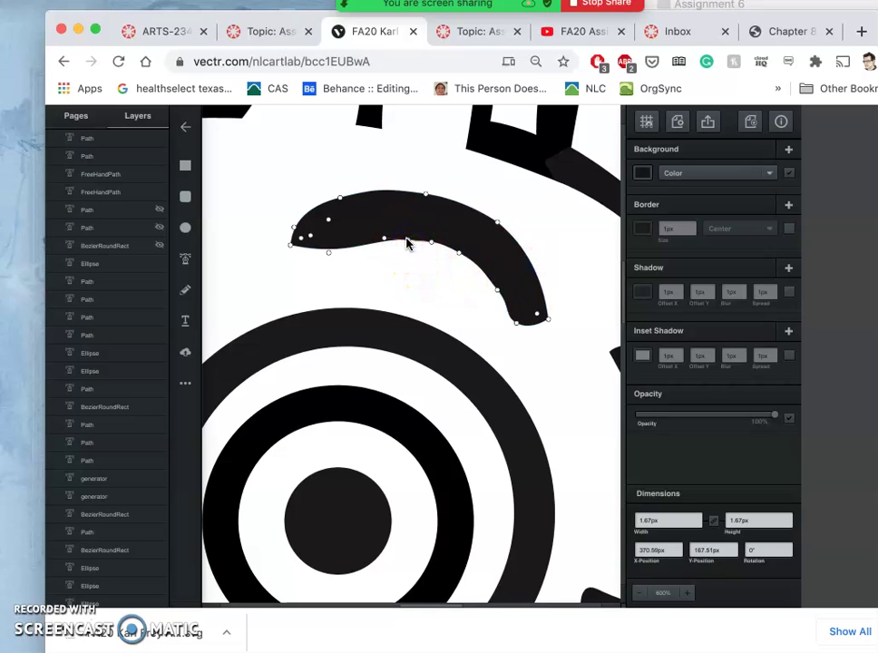
{"action": "key", "text": "Delete"}
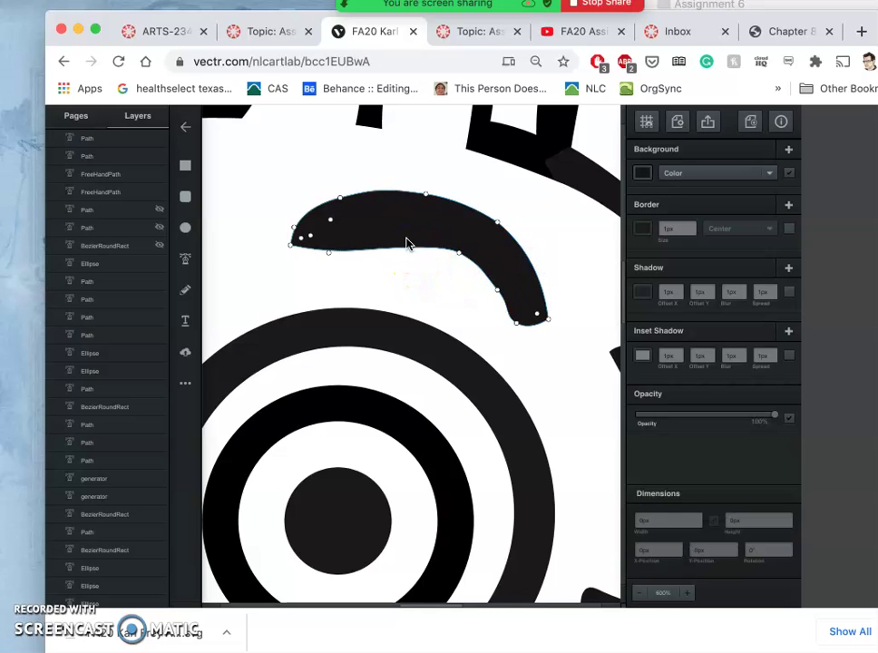
{"action": "left_click", "coordinate": [458, 257]}
{"action": "left_click", "coordinate": [458, 256]}
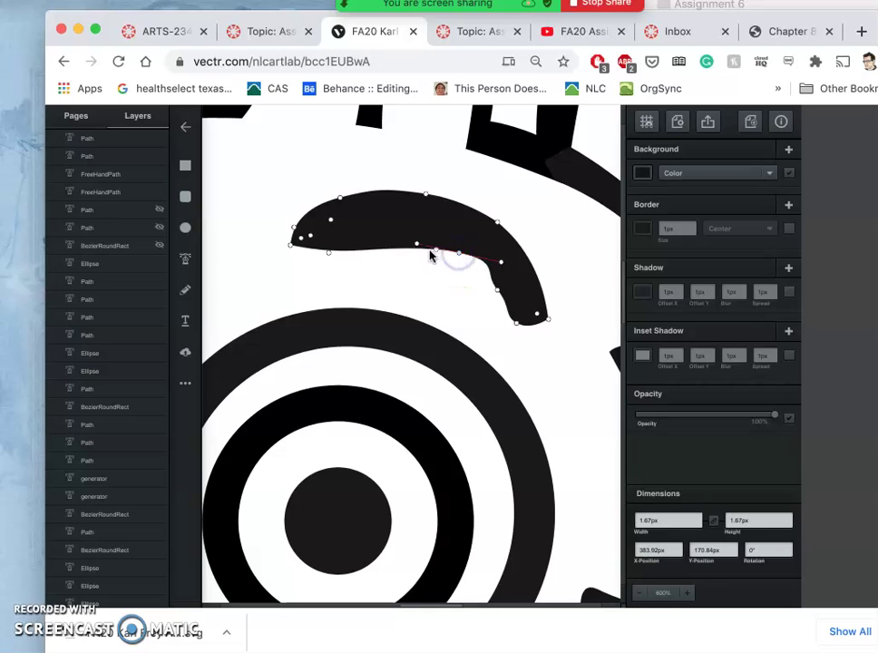
{"action": "left_click_drag", "start_coordinate": [415, 243], "coordinate": [397, 226]}
{"action": "left_click", "coordinate": [459, 253]}
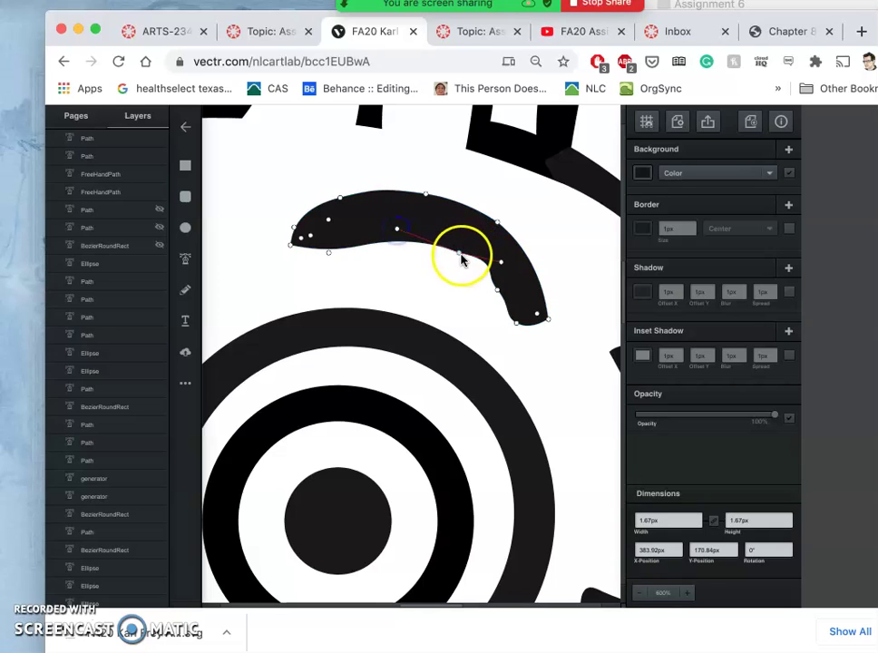
{"action": "left_click_drag", "start_coordinate": [458, 254], "coordinate": [453, 242]}
{"action": "left_click", "coordinate": [498, 290]}
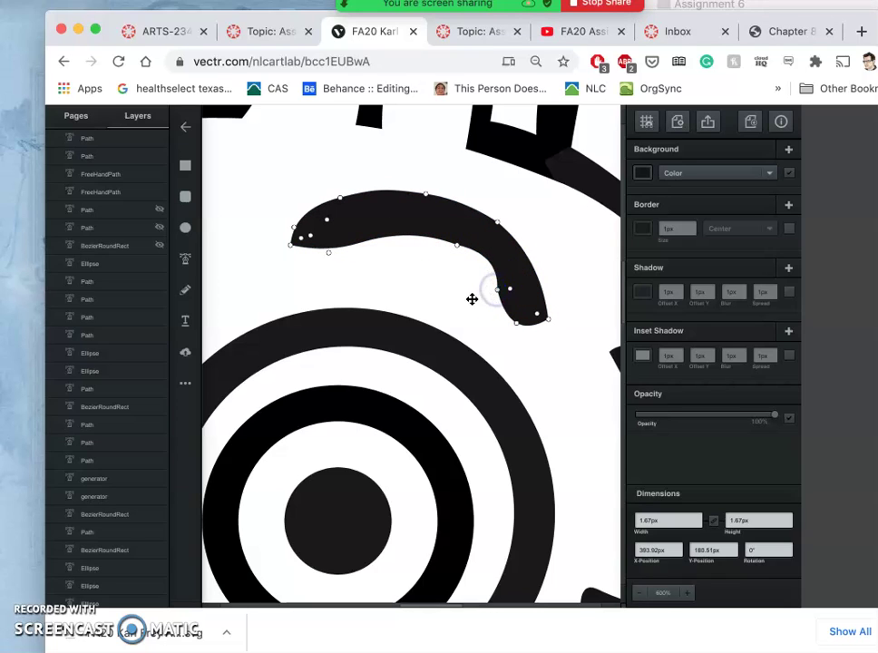
Step: Shift the eyebrow's lower-edge node toward the middle and shape an extra curve node between it and the right tip, evening out the inner edge
{"action": "left_click_drag", "start_coordinate": [457, 245], "coordinate": [427, 239]}
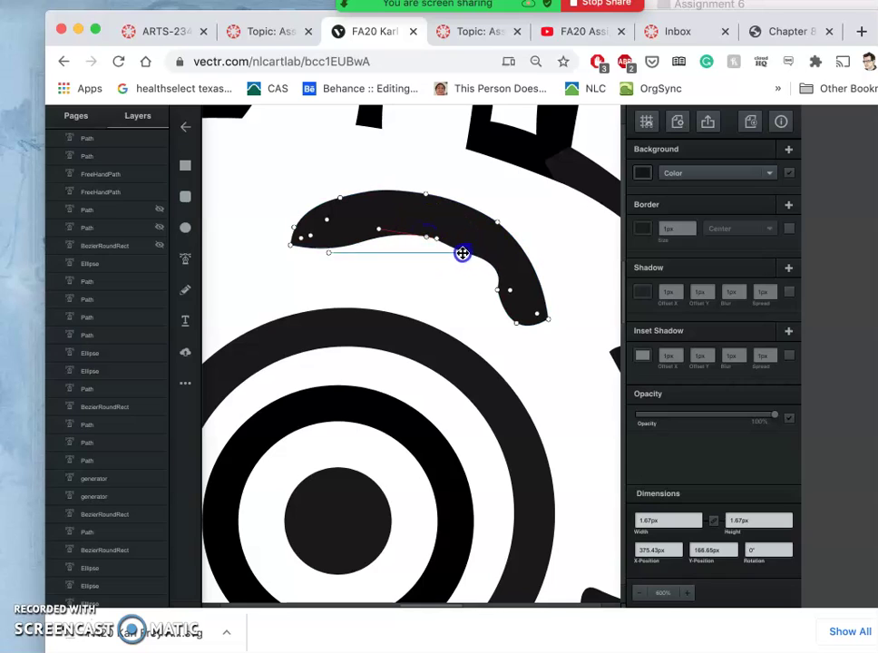
{"action": "left_click", "coordinate": [506, 262]}
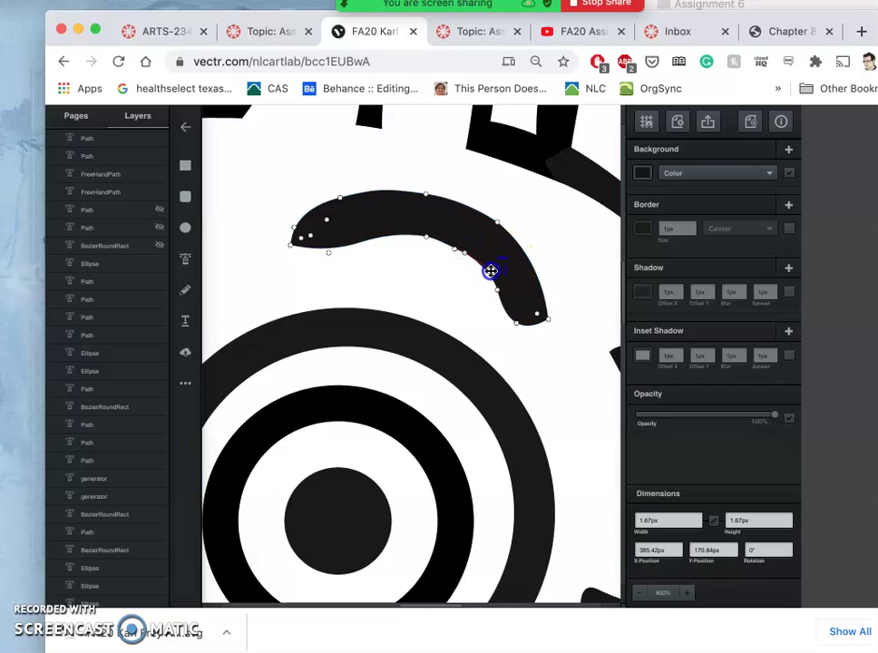
{"action": "left_click", "coordinate": [426, 238]}
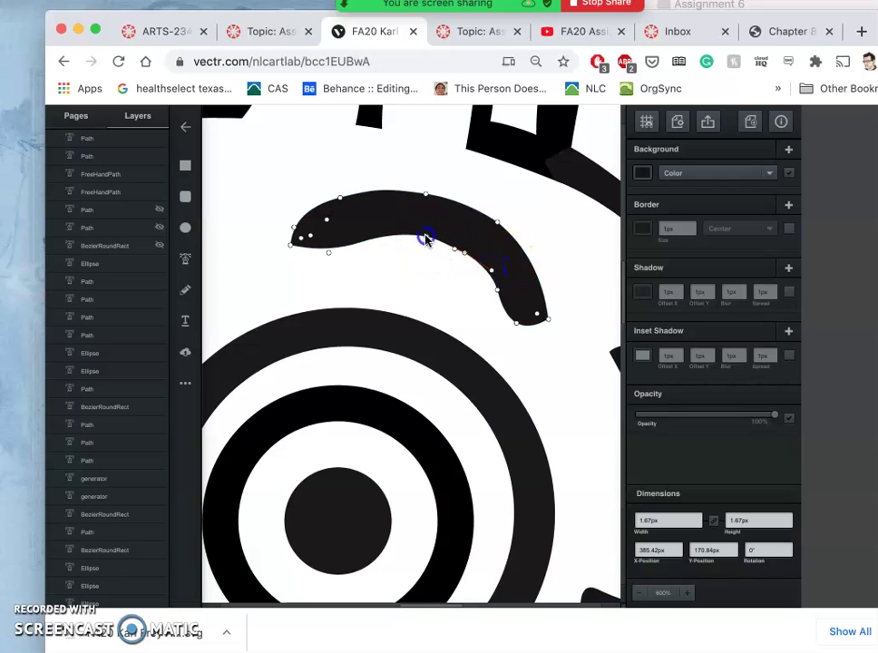
{"action": "left_click_drag", "start_coordinate": [418, 235], "coordinate": [419, 234]}
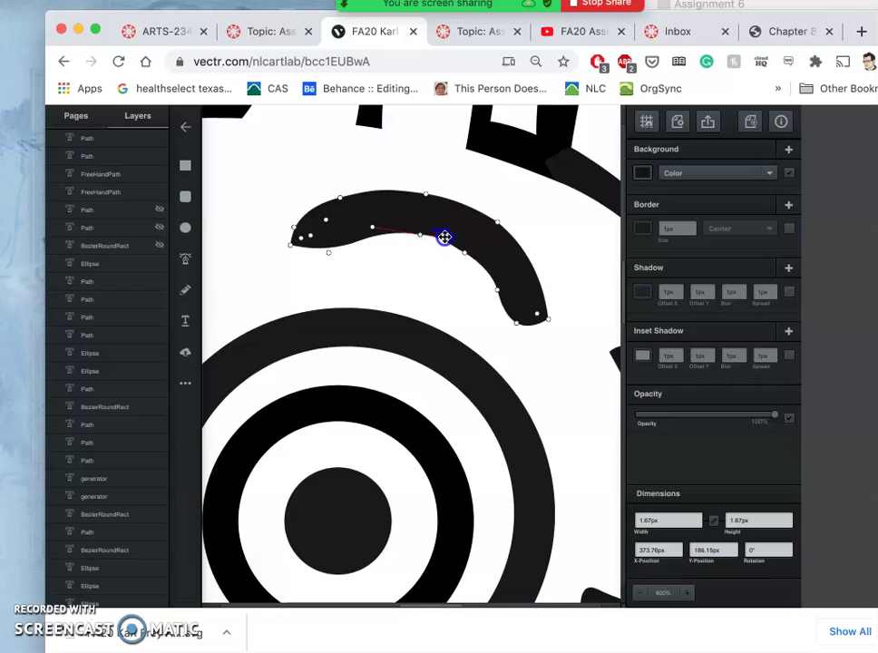
{"action": "left_click", "coordinate": [464, 279]}
{"action": "left_click", "coordinate": [535, 347]}
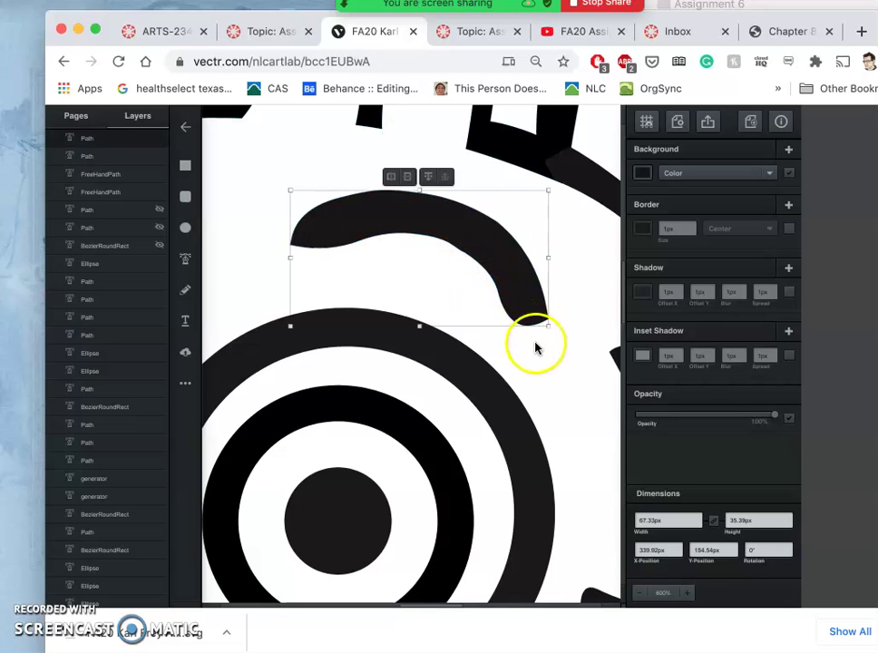
Step: Fine-tune the curve node on the eyebrow's inner edge where it bends down toward the right tip, and finish node editing
{"action": "double_click", "coordinate": [490, 250]}
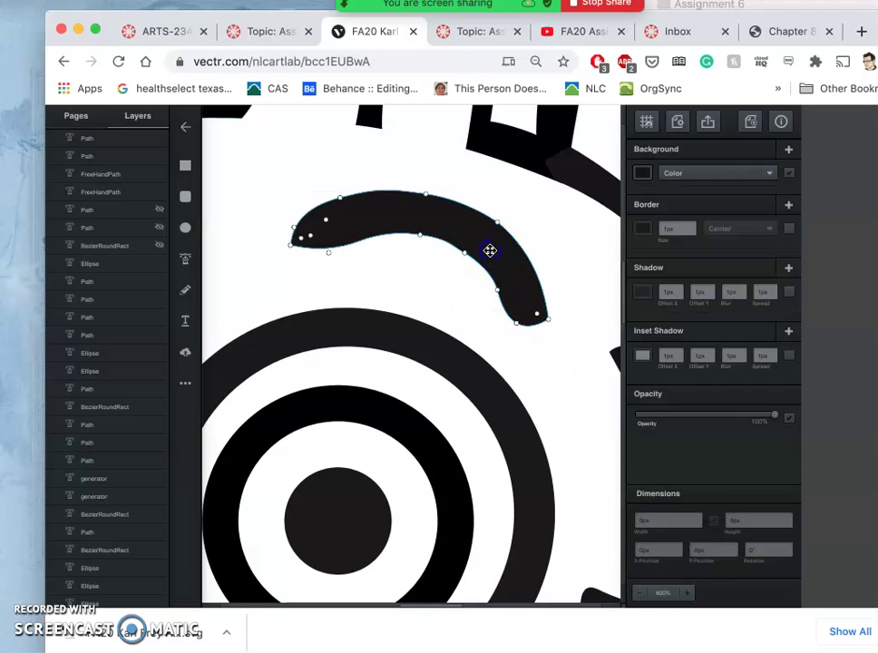
{"action": "scroll", "coordinate": [490, 251], "scroll_direction": "up", "scroll_amount": 3}
{"action": "left_click", "coordinate": [486, 228]}
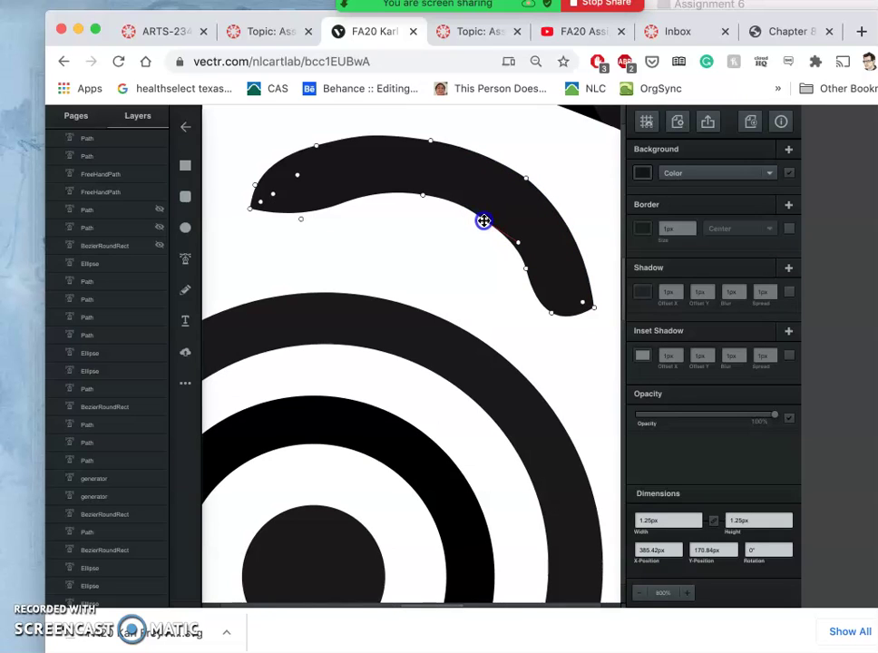
{"action": "left_click", "coordinate": [488, 265]}
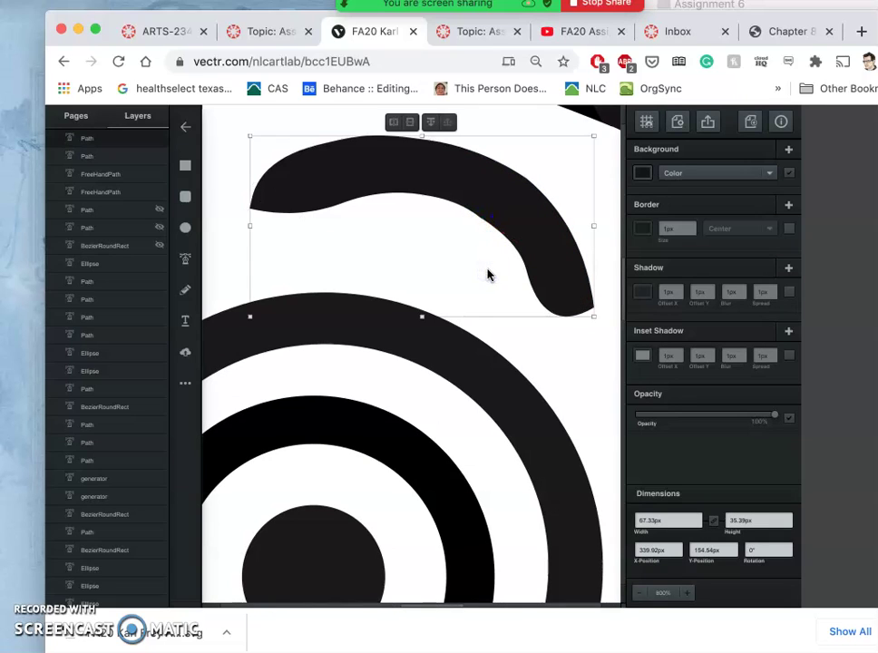
{"action": "left_click", "coordinate": [485, 275]}
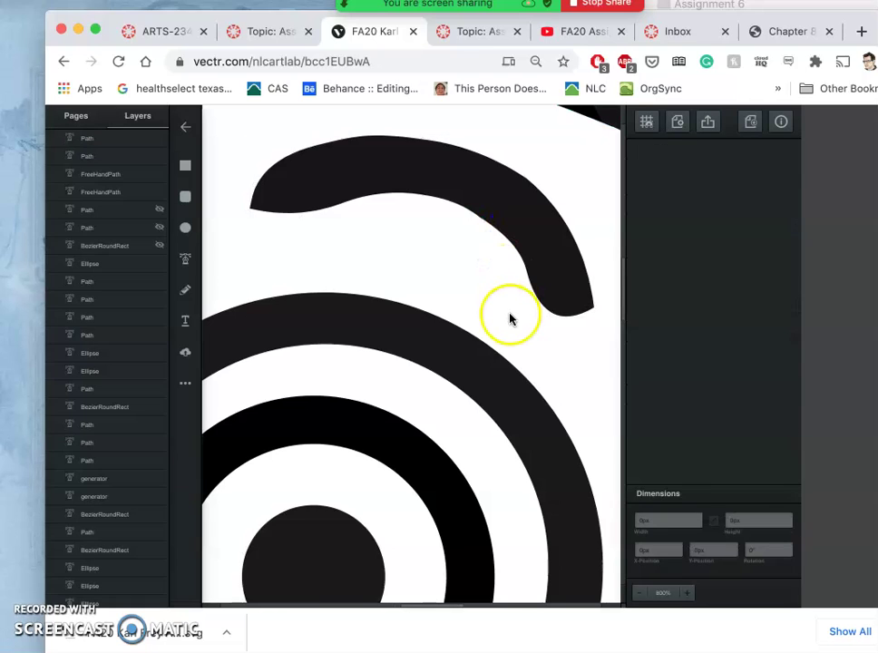
Step: Round off the sharp corners at the eyebrow's right and left tips, and finish node editing
{"action": "left_click", "coordinate": [590, 306]}
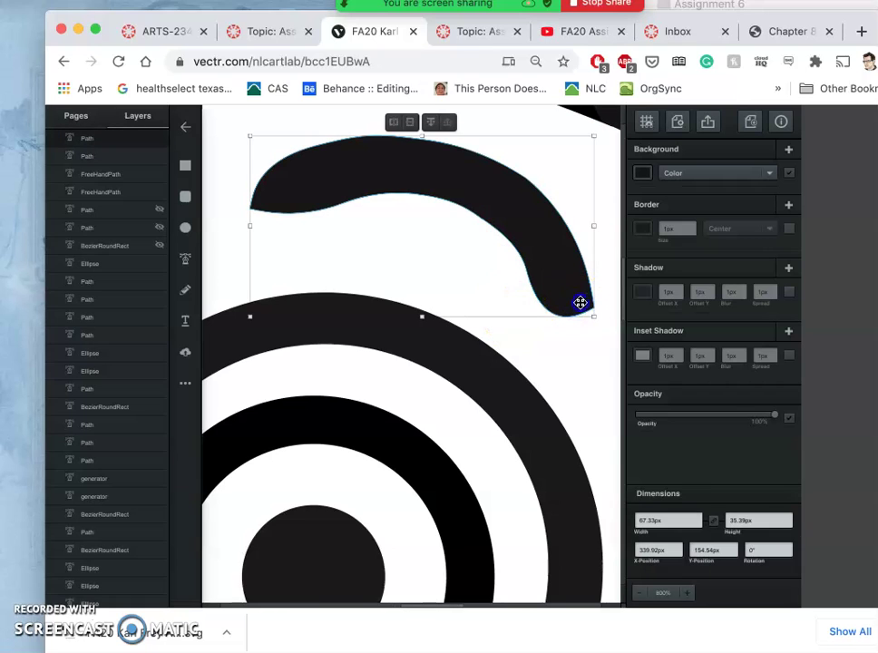
{"action": "double_click", "coordinate": [580, 303]}
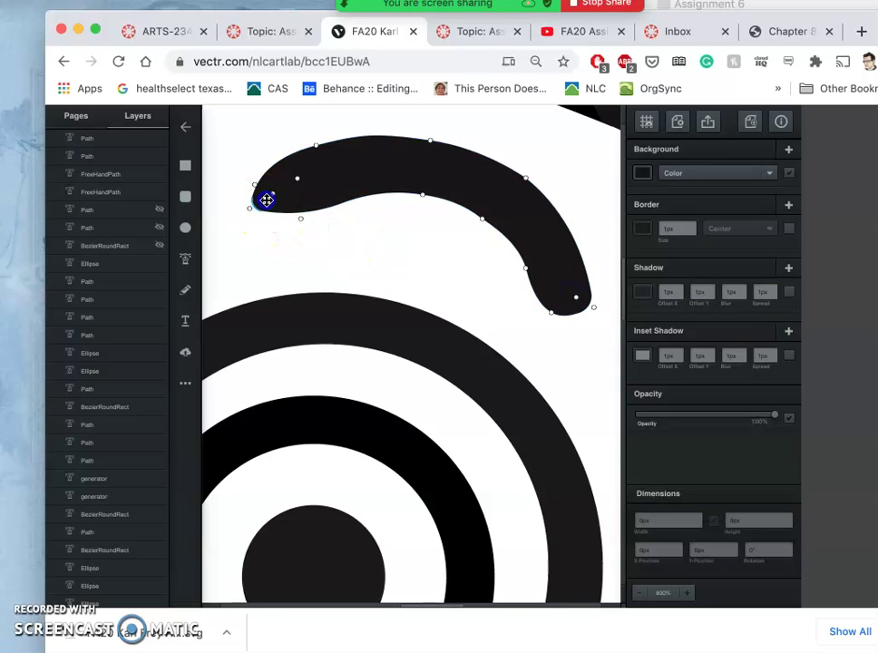
{"action": "left_click", "coordinate": [359, 251]}
{"action": "left_click", "coordinate": [365, 257]}
{"action": "left_click", "coordinate": [563, 353]}
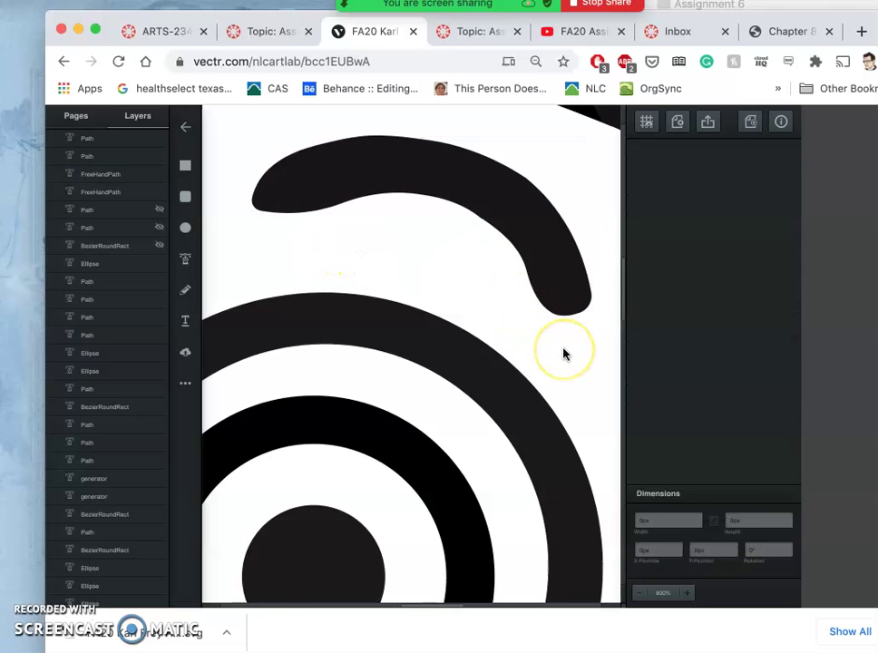
Step: Move the eyebrow down 3 px to Y 157.54 px and narrow it to 65.8 px wide
{"action": "scroll", "coordinate": [563, 354], "scroll_direction": "down", "scroll_amount": 10}
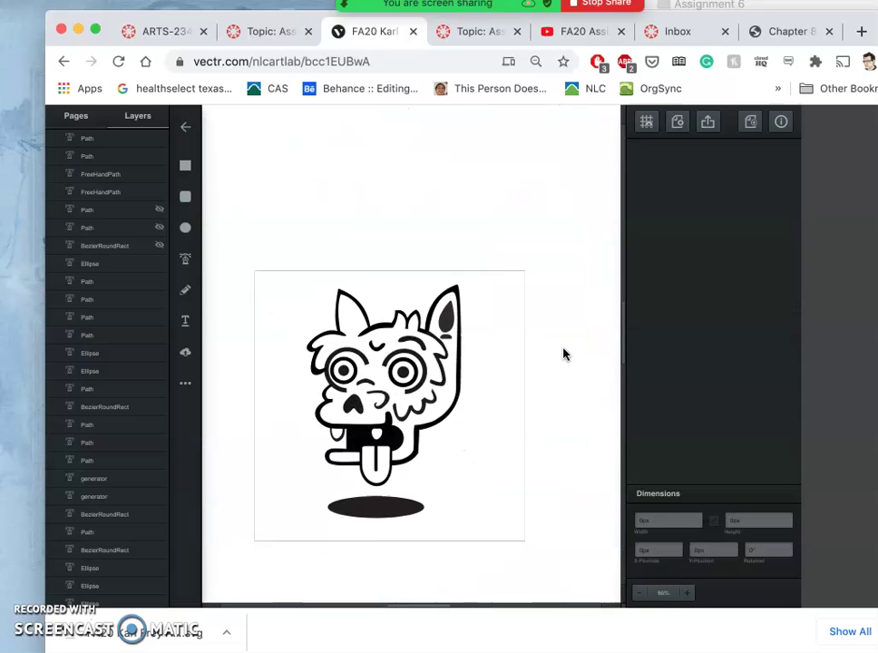
{"action": "scroll", "coordinate": [563, 354], "scroll_direction": "up", "scroll_amount": 3}
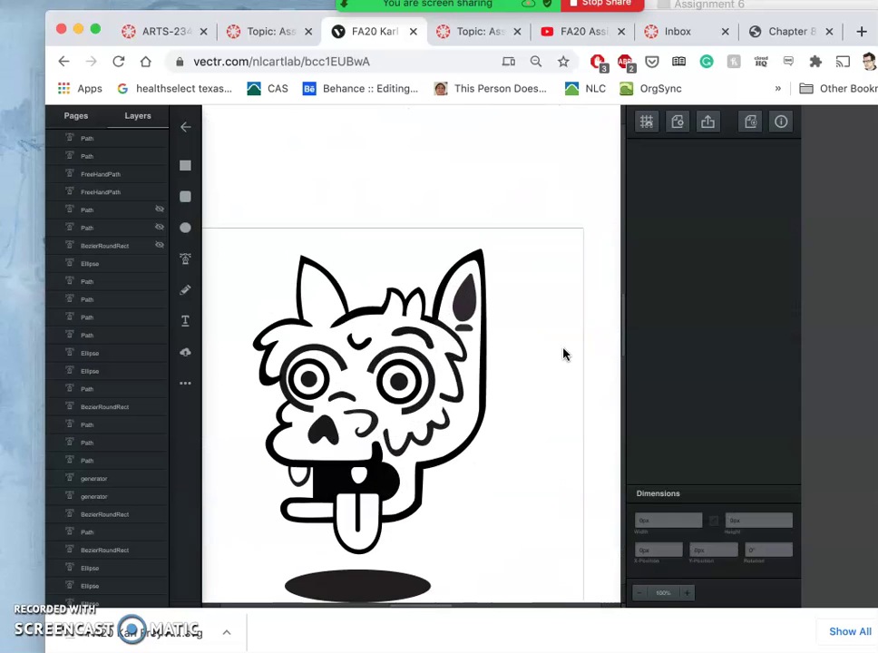
{"action": "left_click", "coordinate": [410, 332]}
{"action": "left_click", "coordinate": [439, 350]}
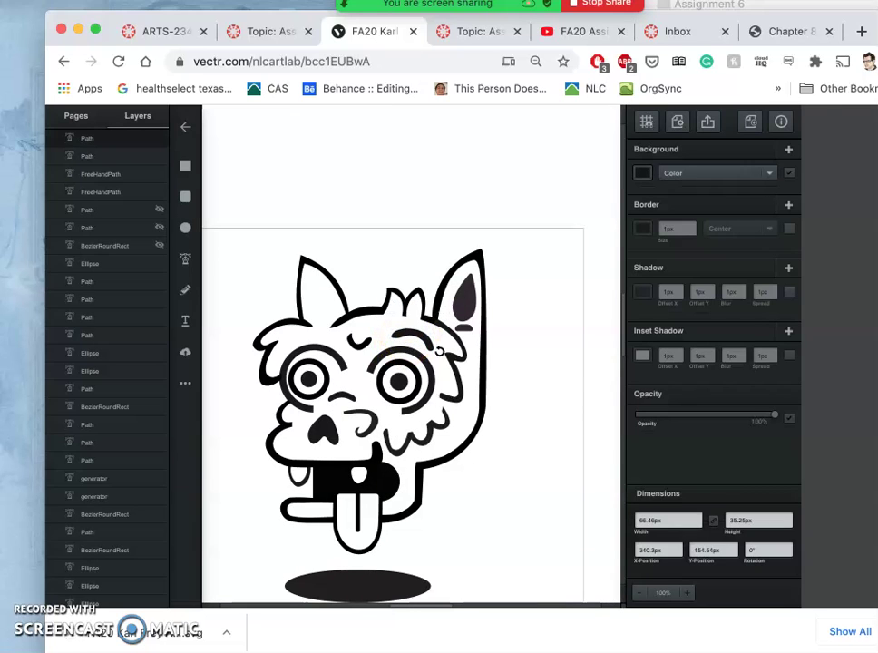
{"action": "left_click", "coordinate": [439, 348]}
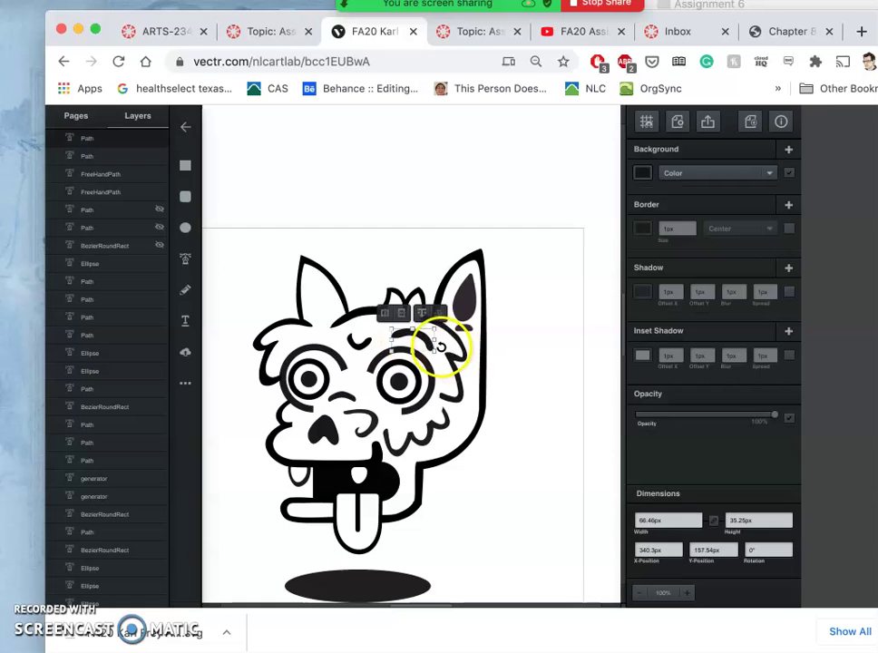
{"action": "left_click", "coordinate": [437, 341]}
{"action": "left_click_drag", "start_coordinate": [435, 340], "coordinate": [434, 339]}
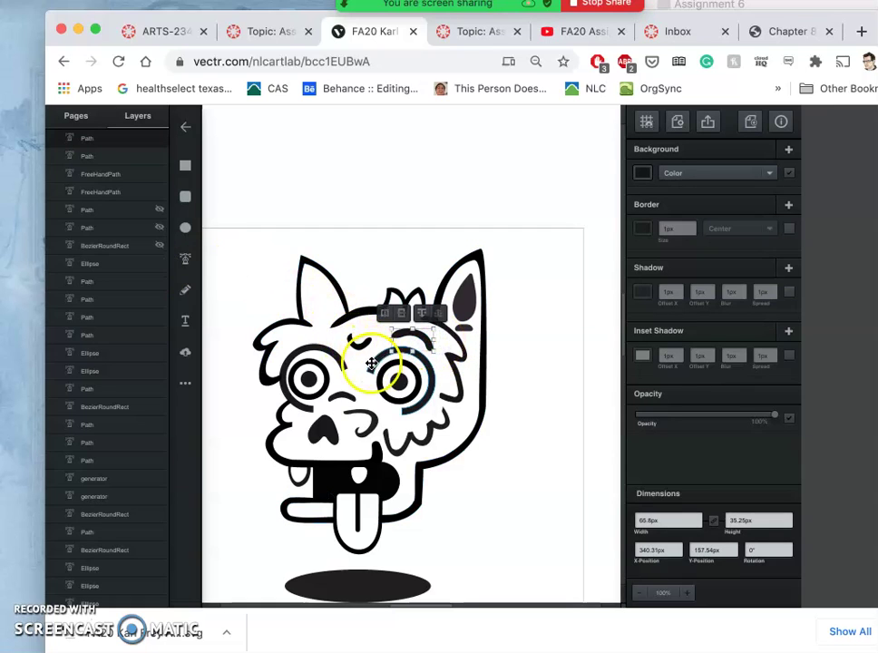
{"action": "left_click", "coordinate": [371, 343]}
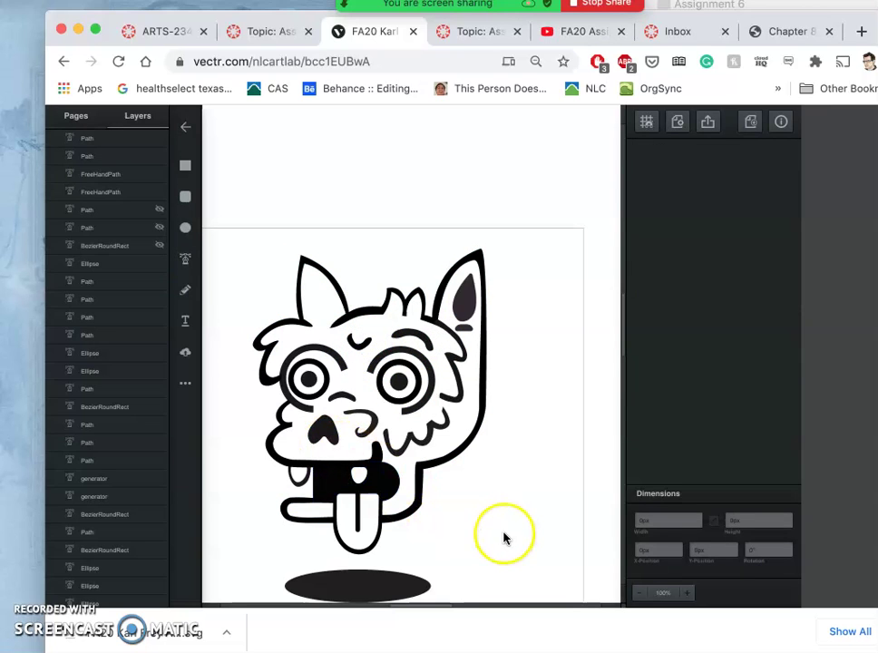
Step: Check the complete traced head and its shadow, and look for the hidden reference image in the layer list
{"action": "scroll", "coordinate": [505, 539], "scroll_direction": "down", "scroll_amount": 4}
{"action": "scroll", "coordinate": [504, 539], "scroll_direction": "up", "scroll_amount": 2}
{"action": "scroll", "coordinate": [505, 539], "scroll_direction": "up", "scroll_amount": 2}
{"action": "scroll", "coordinate": [505, 538], "scroll_direction": "down", "scroll_amount": 2}
{"action": "left_click", "coordinate": [468, 459]}
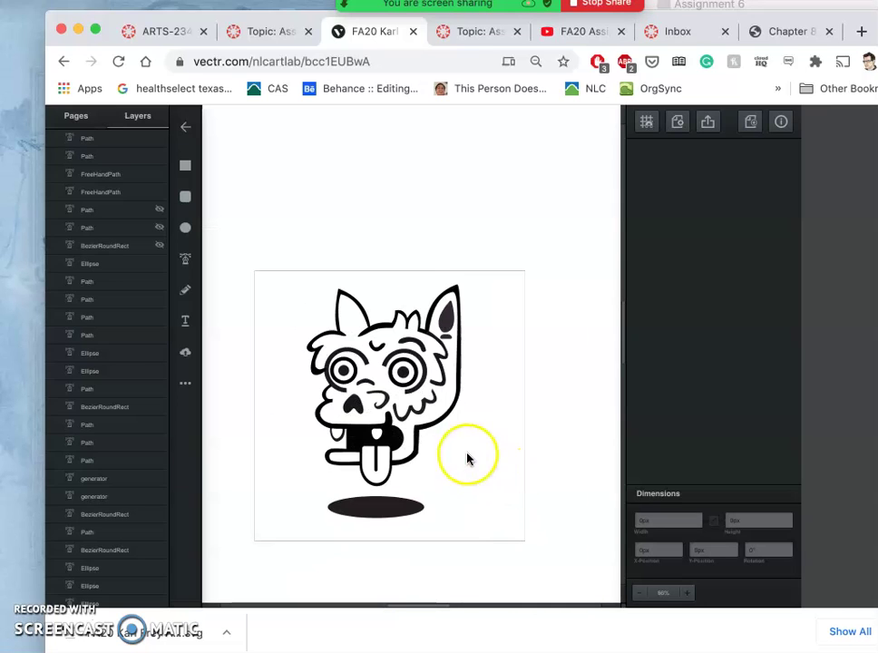
{"action": "scroll", "coordinate": [133, 478], "scroll_direction": "down", "scroll_amount": 3}
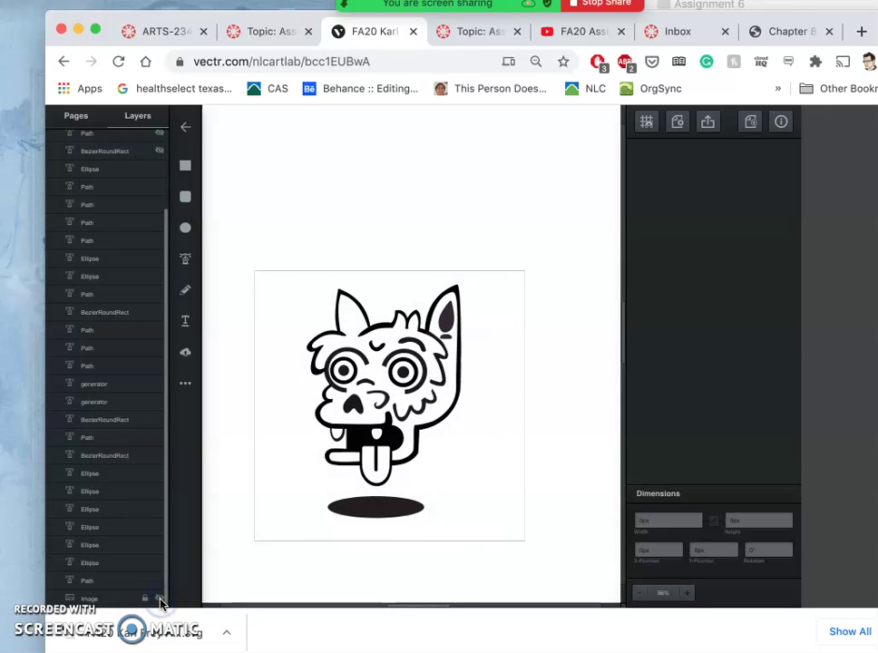
{"action": "left_click", "coordinate": [382, 446]}
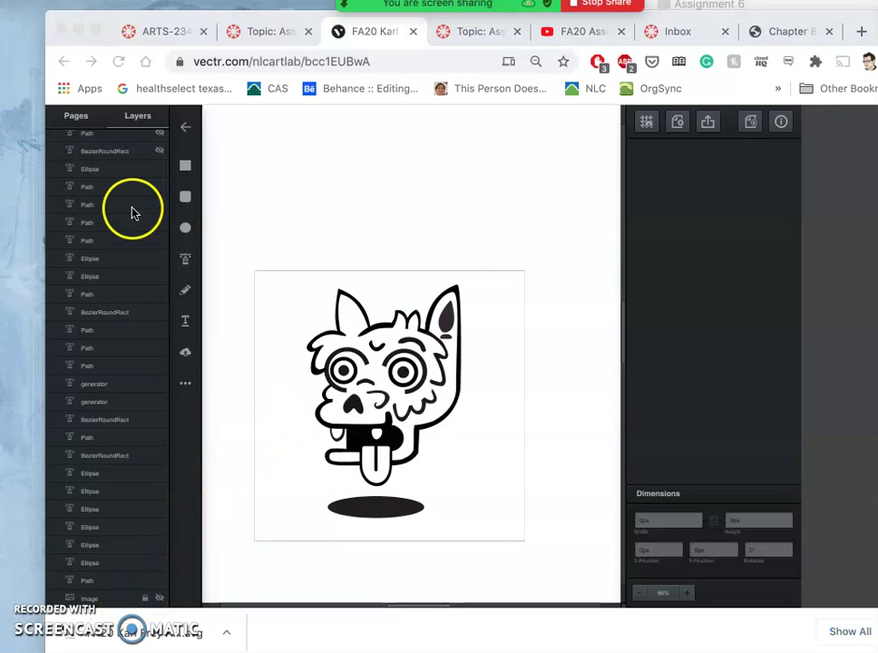
Step: Draw a rounded square about 620 px wide over the head and center it roughly on the page
{"action": "scroll", "coordinate": [134, 268], "scroll_direction": "up", "scroll_amount": 2}
{"action": "left_click", "coordinate": [187, 168]}
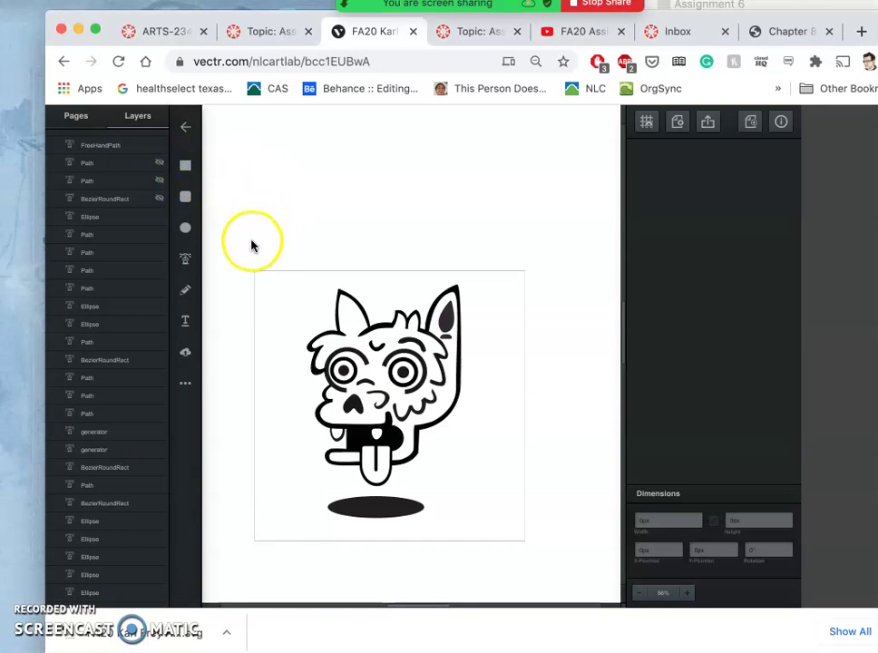
{"action": "left_click", "coordinate": [185, 196]}
{"action": "left_click", "coordinate": [283, 277]}
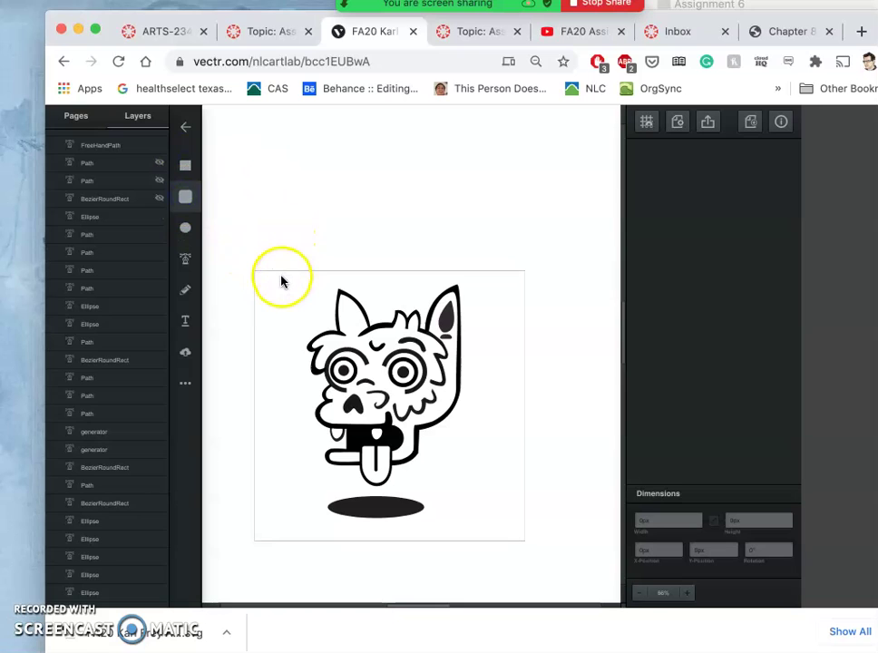
{"action": "left_click_drag", "start_coordinate": [299, 300], "coordinate": [501, 538]}
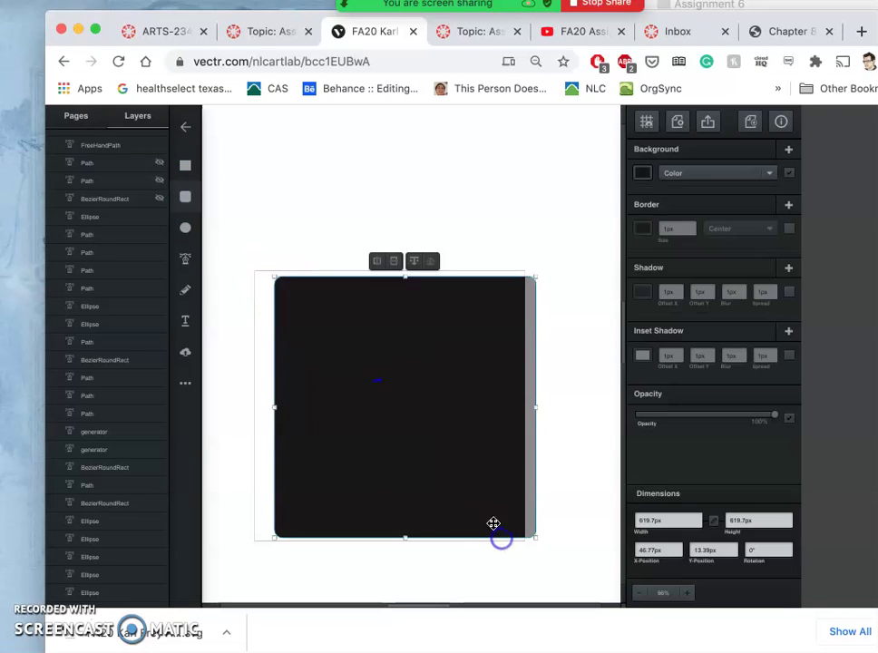
{"action": "left_click_drag", "start_coordinate": [479, 493], "coordinate": [467, 491]}
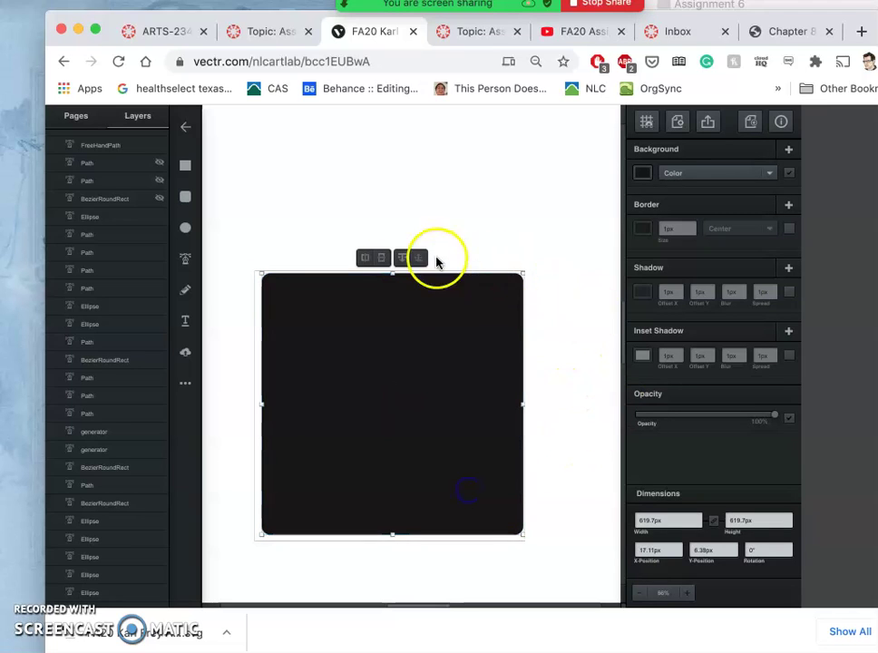
Step: Send the rounded square backward step by step until it lies behind the animal head's shapes
{"action": "left_click", "coordinate": [402, 256]}
{"action": "left_click", "coordinate": [402, 256]}
{"action": "left_click", "coordinate": [402, 257]}
{"action": "left_click", "coordinate": [402, 257]}
{"action": "left_click", "coordinate": [402, 257]}
{"action": "left_click", "coordinate": [402, 257]}
{"action": "left_click", "coordinate": [402, 256]}
{"action": "left_click", "coordinate": [401, 257]}
{"action": "left_click", "coordinate": [401, 256]}
{"action": "left_click", "coordinate": [402, 257]}
{"action": "left_click", "coordinate": [402, 256]}
{"action": "left_click", "coordinate": [402, 256]}
{"action": "left_click", "coordinate": [402, 257]}
{"action": "left_click", "coordinate": [402, 256]}
{"action": "left_click", "coordinate": [402, 257]}
{"action": "left_click", "coordinate": [402, 256]}
{"action": "left_click", "coordinate": [402, 256]}
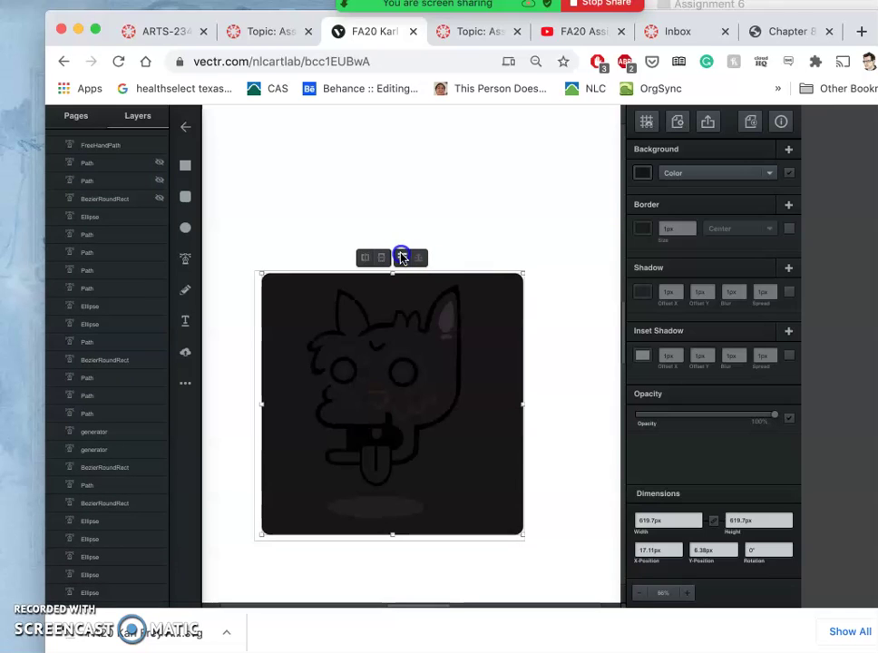
Step: Fill the rounded background square with red #d31616
{"action": "left_click", "coordinate": [642, 172]}
{"action": "left_click", "coordinate": [592, 138]}
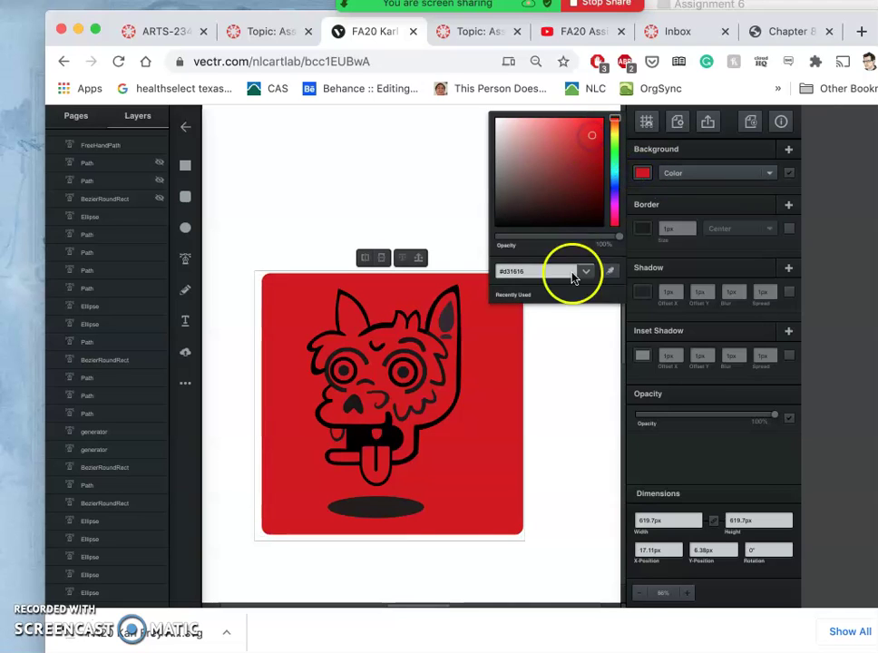
{"action": "left_click", "coordinate": [542, 392]}
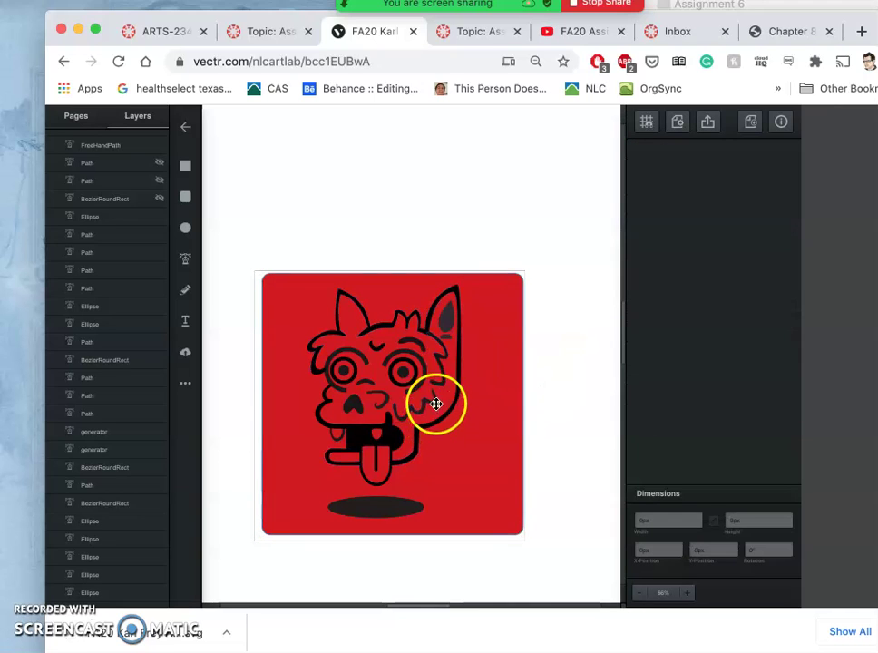
Step: Inspect the head's linework against the red rounded background square, and lock and hide that square
{"action": "key", "text": "ctrl+equal"}
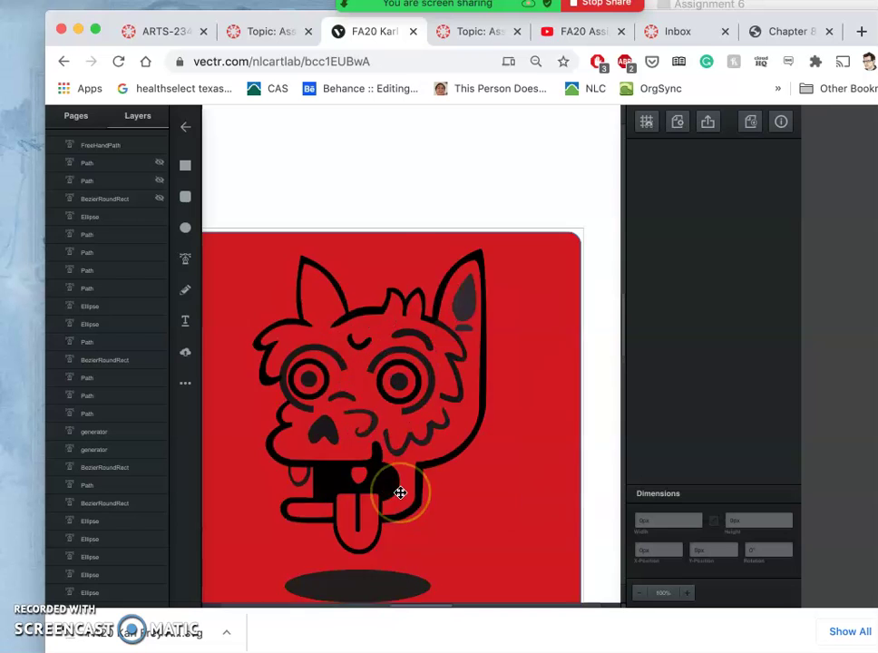
{"action": "key", "text": "super+equal"}
{"action": "key", "text": "super+equal"}
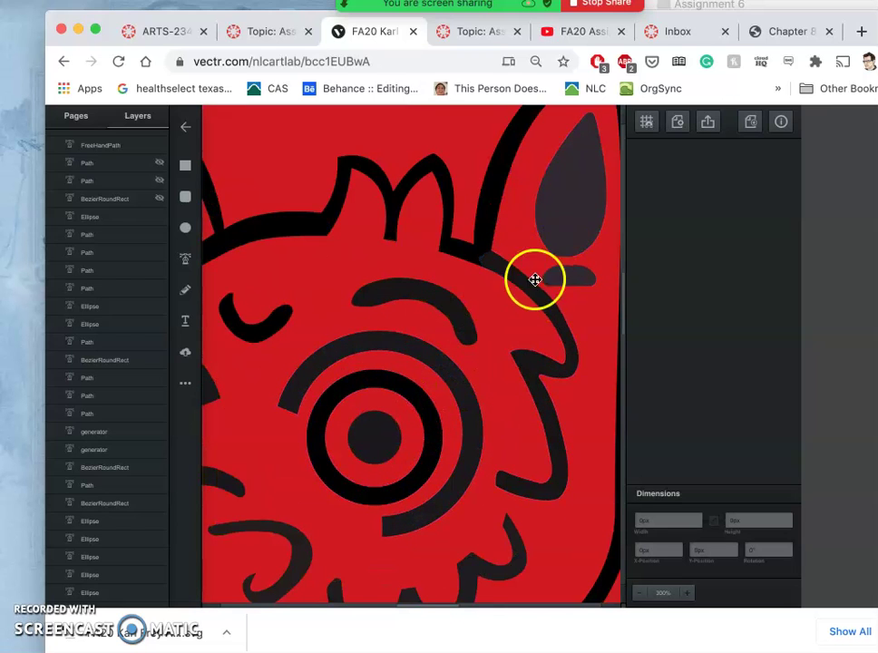
{"action": "key", "text": "super+minus"}
{"action": "key", "text": "super+minus"}
{"action": "key", "text": "super+minus"}
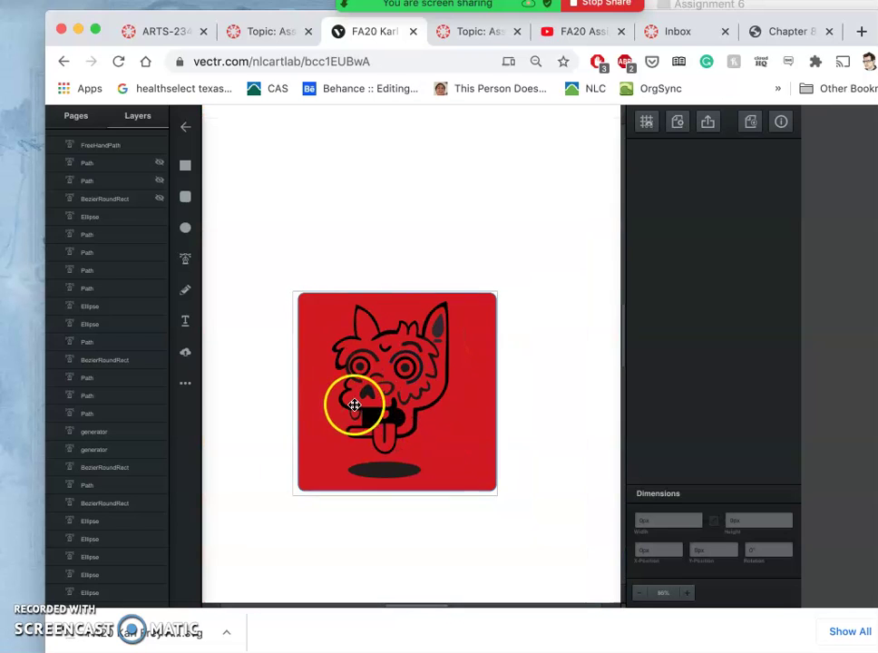
{"action": "scroll", "coordinate": [142, 514], "scroll_direction": "down", "scroll_amount": 3}
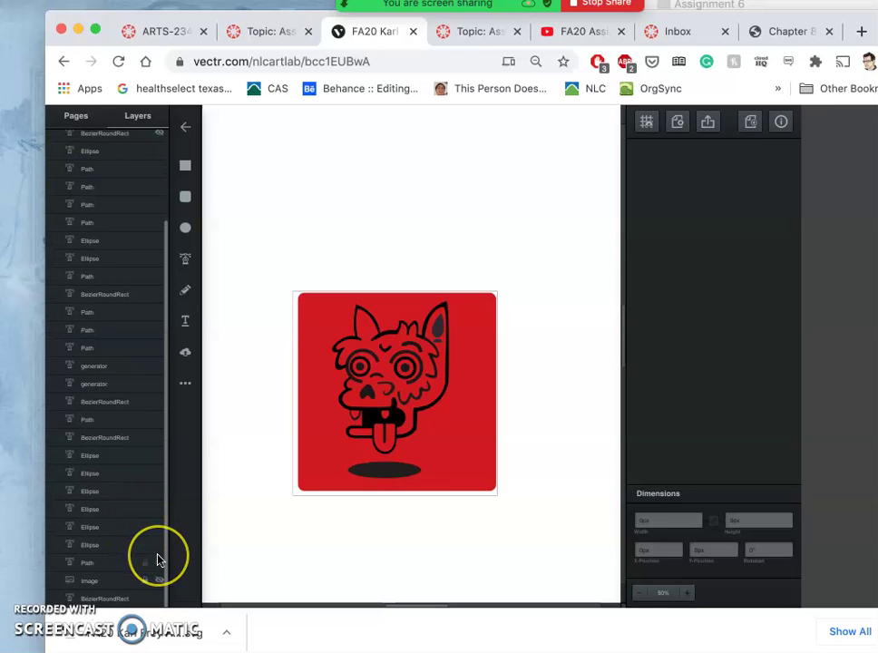
{"action": "left_click", "coordinate": [159, 600]}
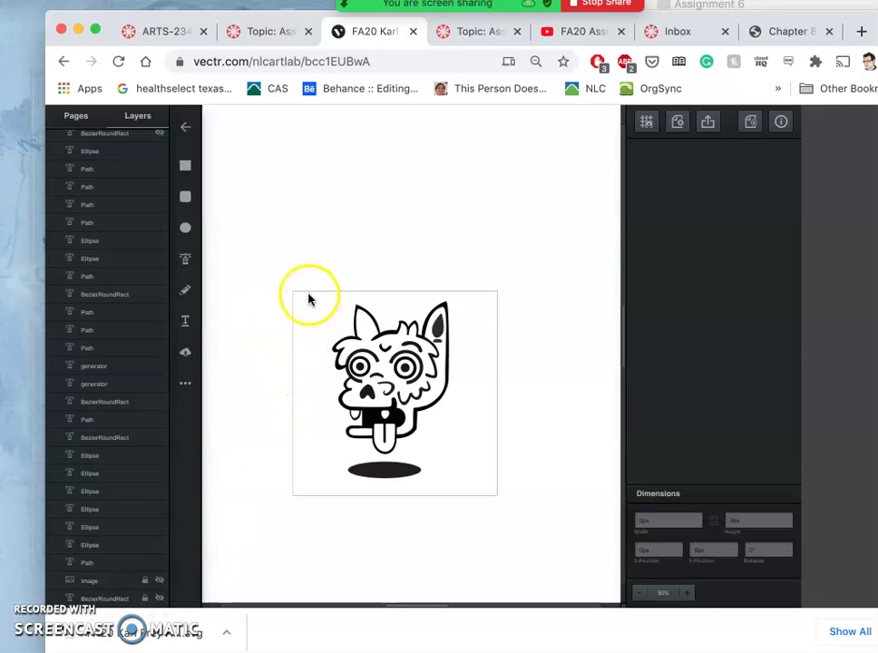
Step: Give all shapes of the animal head and its shadow a solid black #000000 fill with no border
{"action": "left_click_drag", "start_coordinate": [293, 278], "coordinate": [476, 495]}
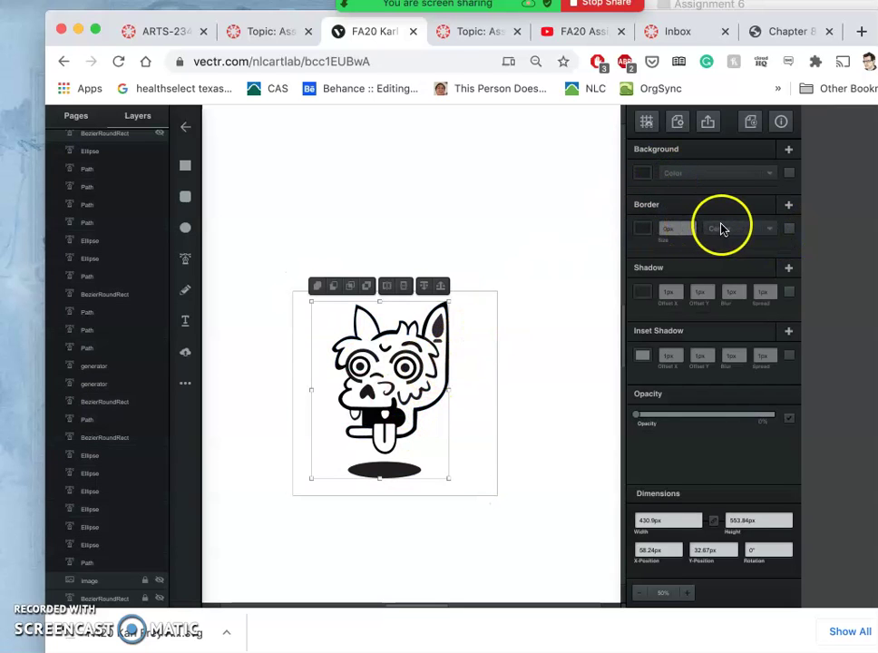
{"action": "left_click", "coordinate": [790, 230]}
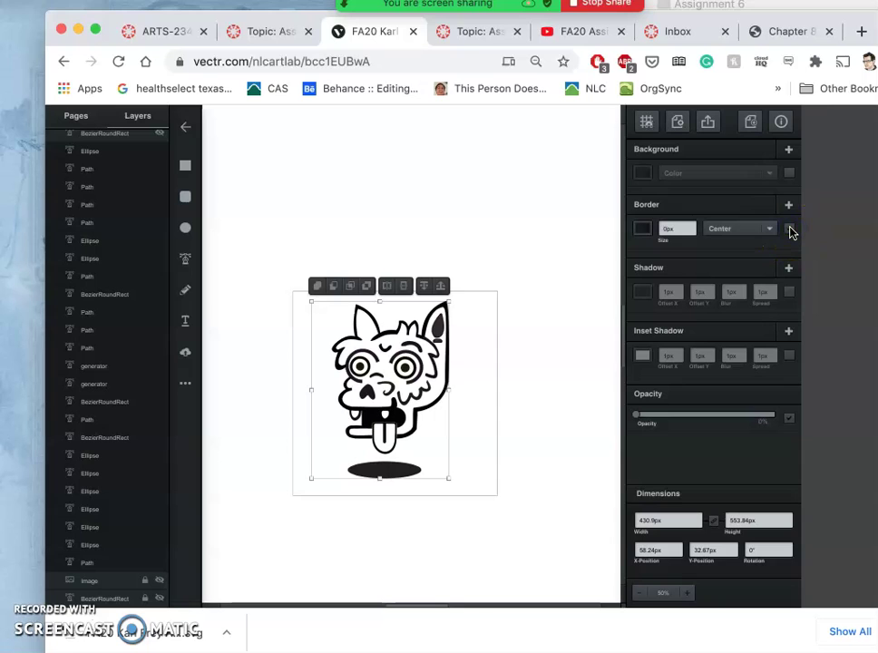
{"action": "left_click", "coordinate": [788, 232]}
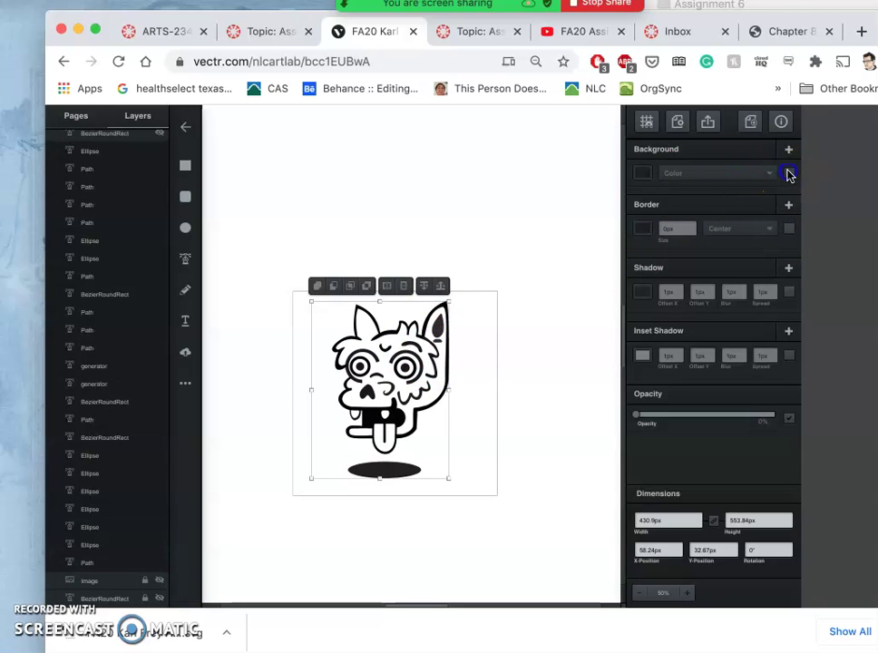
{"action": "left_click", "coordinate": [789, 174]}
{"action": "left_click", "coordinate": [643, 172]}
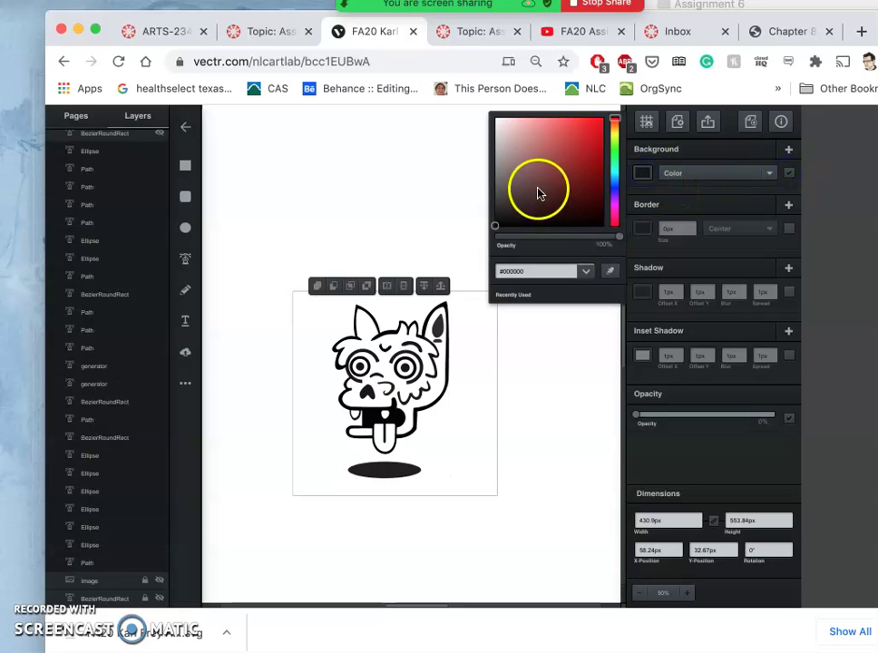
{"action": "left_click", "coordinate": [491, 238]}
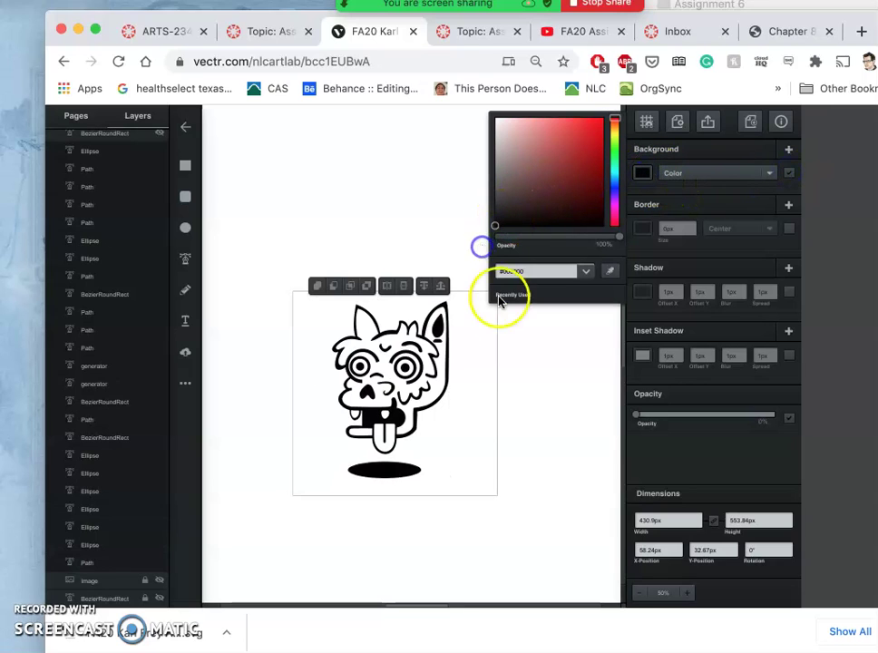
{"action": "left_click", "coordinate": [521, 356]}
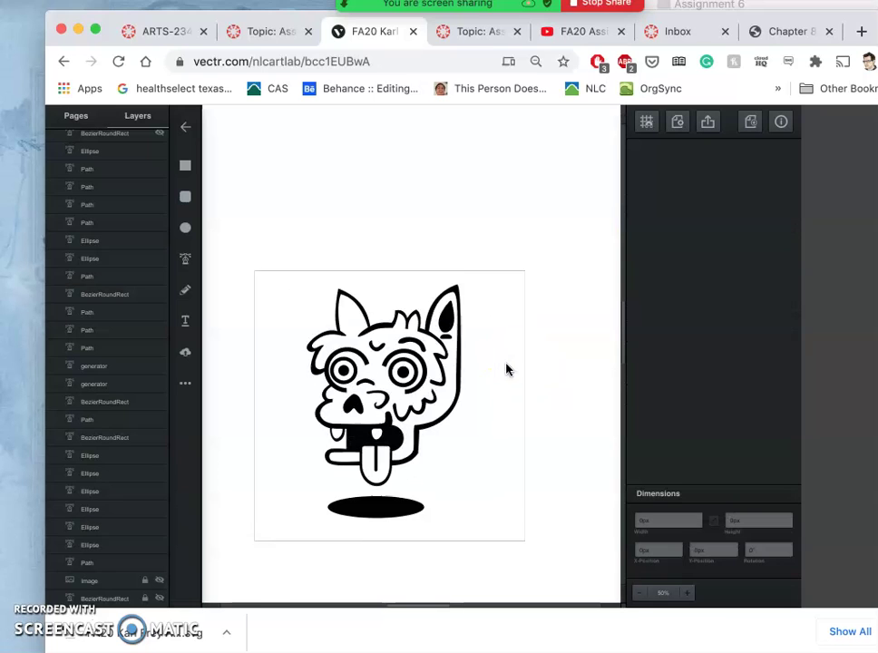
Step: Inspect the black-filled head and shadow up close and as a whole for uniform color and clean linework
{"action": "key", "text": "super+equal"}
{"action": "key", "text": "super+equal"}
{"action": "key", "text": "super+equal"}
{"action": "key", "text": "super+minus"}
{"action": "key", "text": "super+minus"}
{"action": "key", "text": "super+minus"}
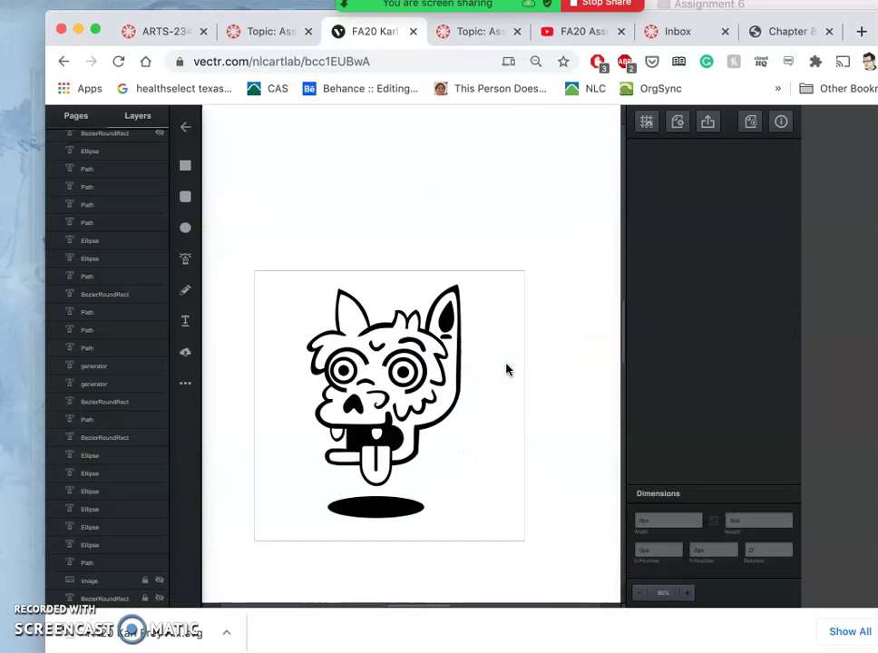